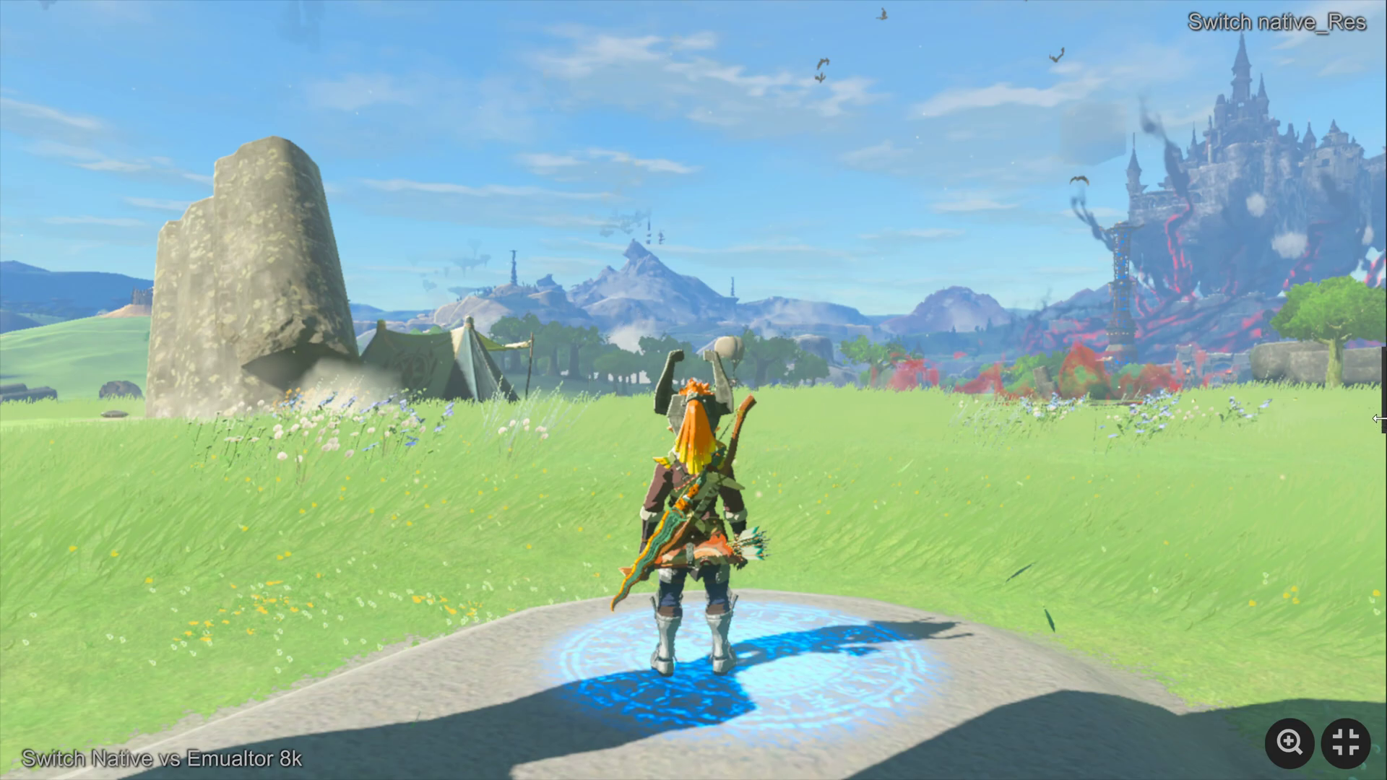
Slide the Switch-vs-Emulator 4x comparison, leave fullscreen and show the yuzu site and desktop
{"action": "mouse_move", "coordinate": [1383, 509]}
{"action": "left_mouse_down"}
{"action": "mouse_move", "coordinate": [1181, 490]}
{"action": "mouse_move", "coordinate": [2, 563]}
{"action": "left_mouse_up"}
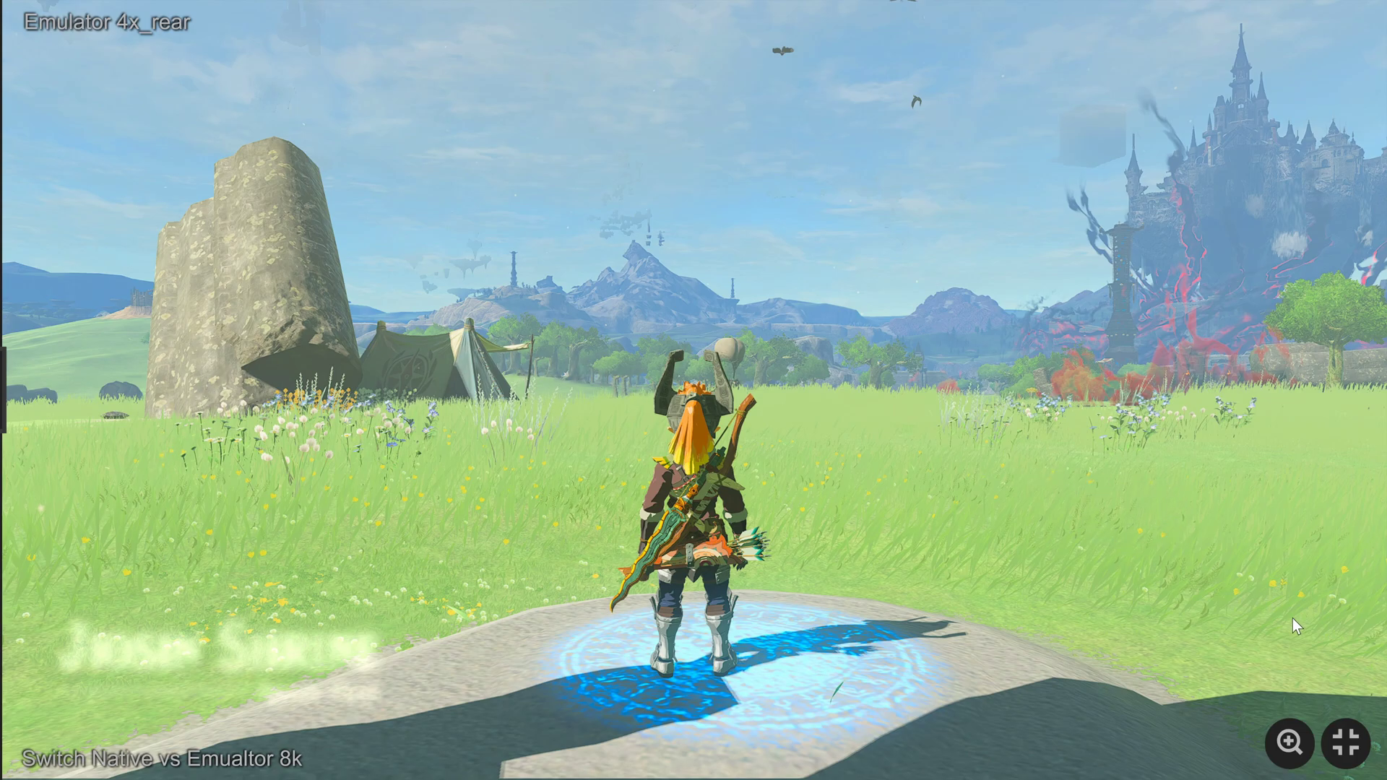
{"action": "left_click", "coordinate": [1345, 742]}
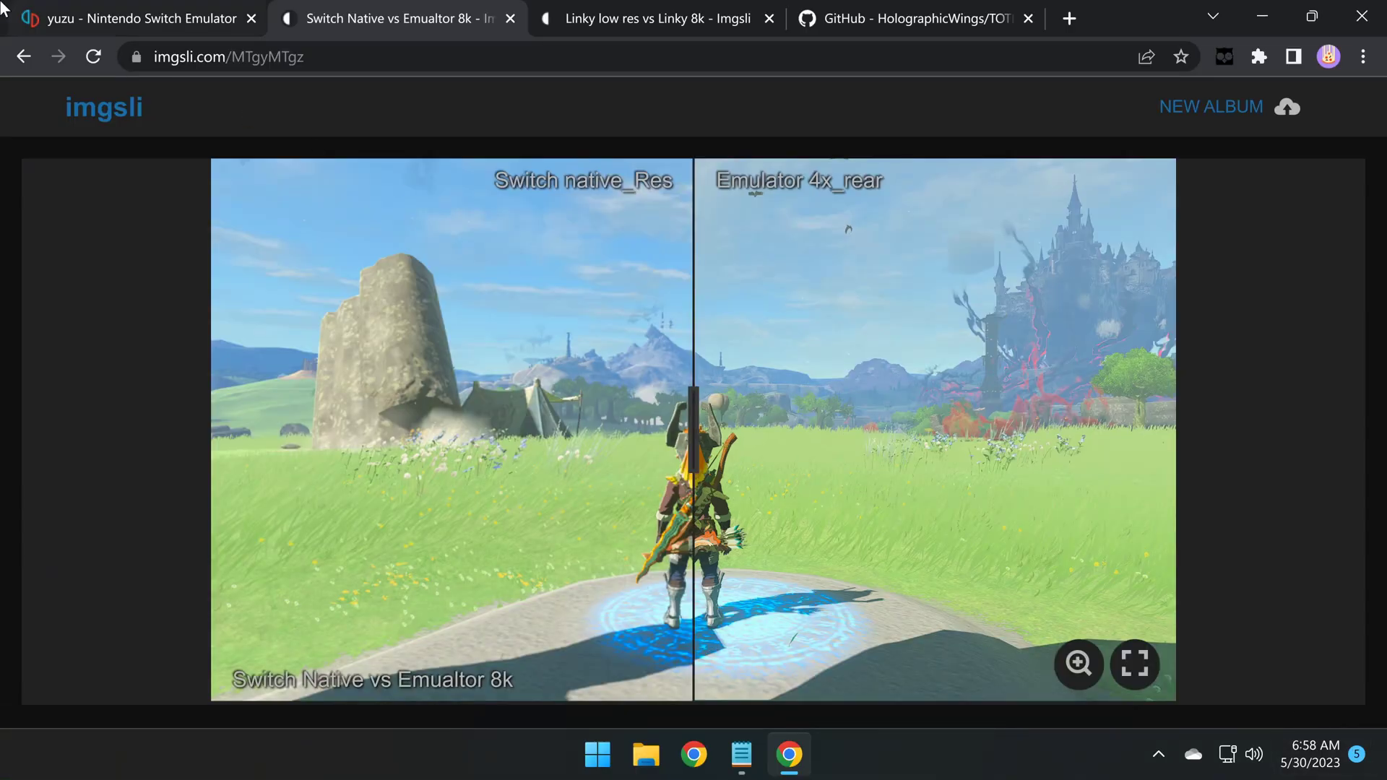
{"action": "left_click", "coordinate": [85, 19]}
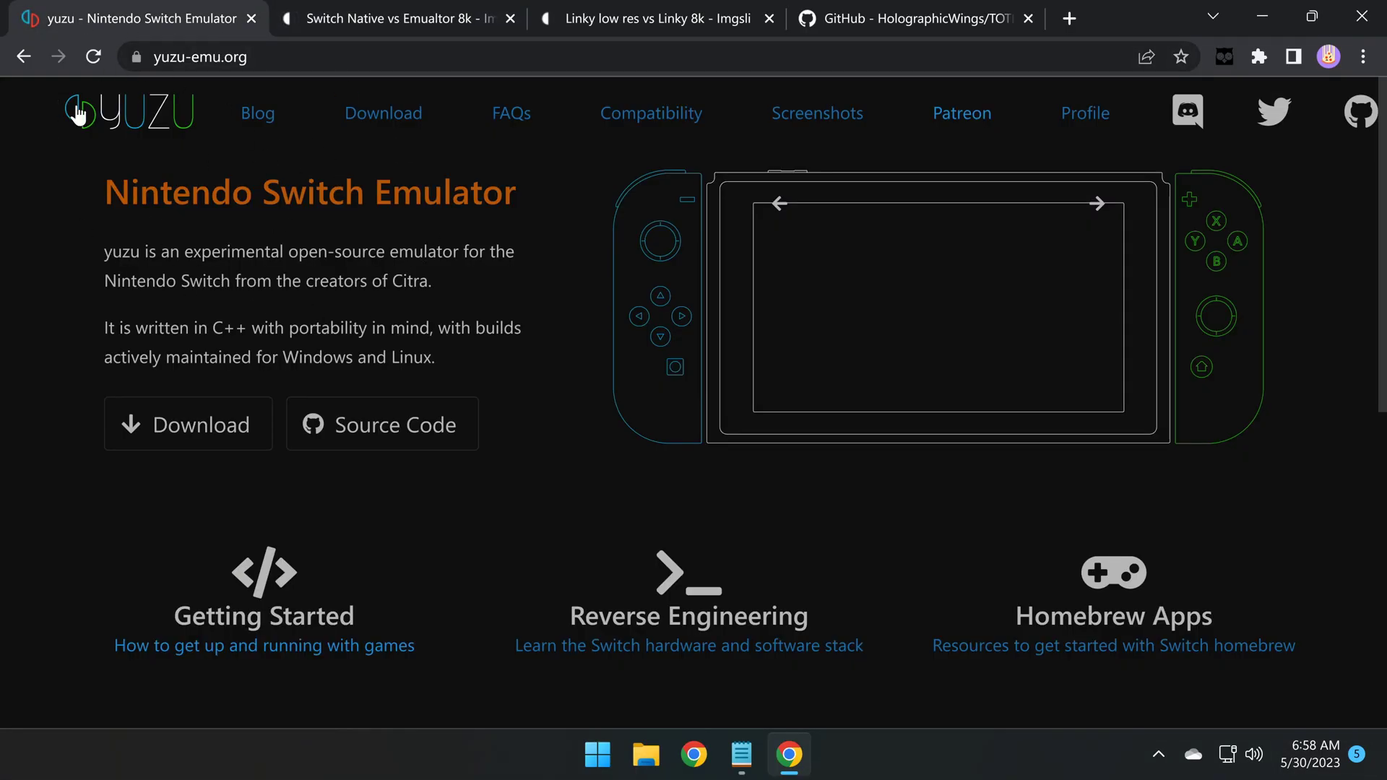
{"action": "key", "text": "super+d"}
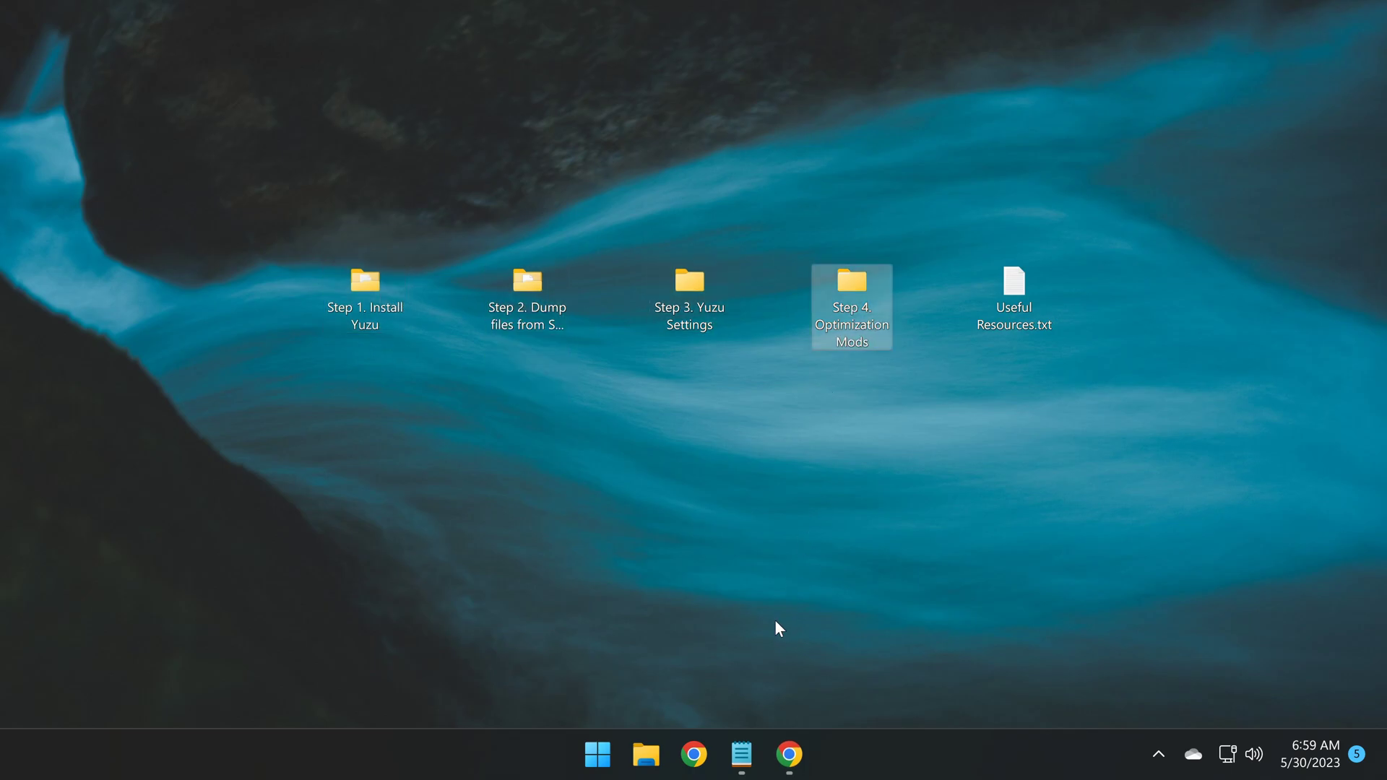
{"action": "key", "text": "super+d"}
Compare the Linky low-res vs 8K images in fullscreen, then exit the comparison
{"action": "left_click", "coordinate": [670, 13]}
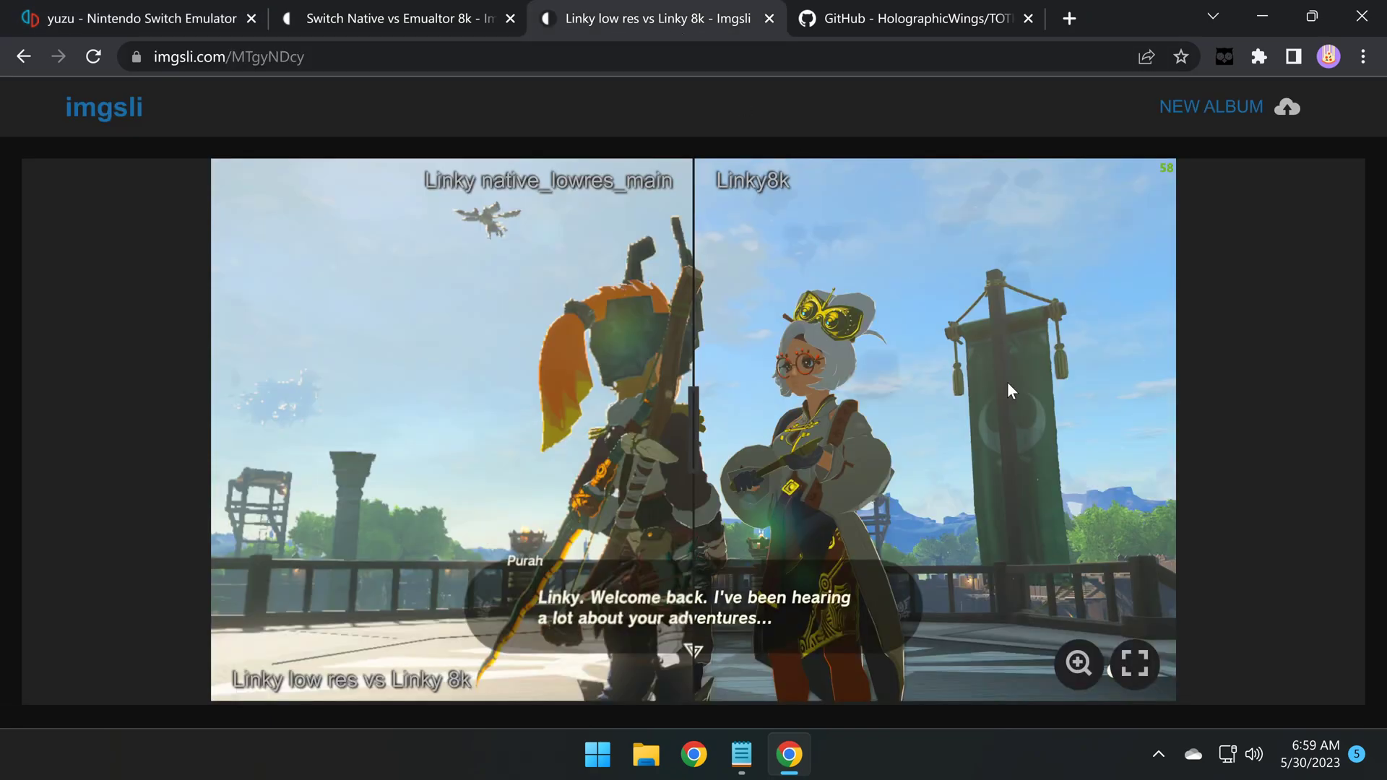
{"action": "left_click", "coordinate": [1136, 693]}
{"action": "mouse_move", "coordinate": [694, 368]}
{"action": "left_mouse_down"}
{"action": "mouse_move", "coordinate": [826, 413]}
{"action": "mouse_move", "coordinate": [469, 493]}
{"action": "mouse_move", "coordinate": [595, 525]}
{"action": "mouse_move", "coordinate": [705, 438]}
{"action": "mouse_move", "coordinate": [453, 509]}
{"action": "mouse_move", "coordinate": [284, 509]}
{"action": "left_mouse_up"}
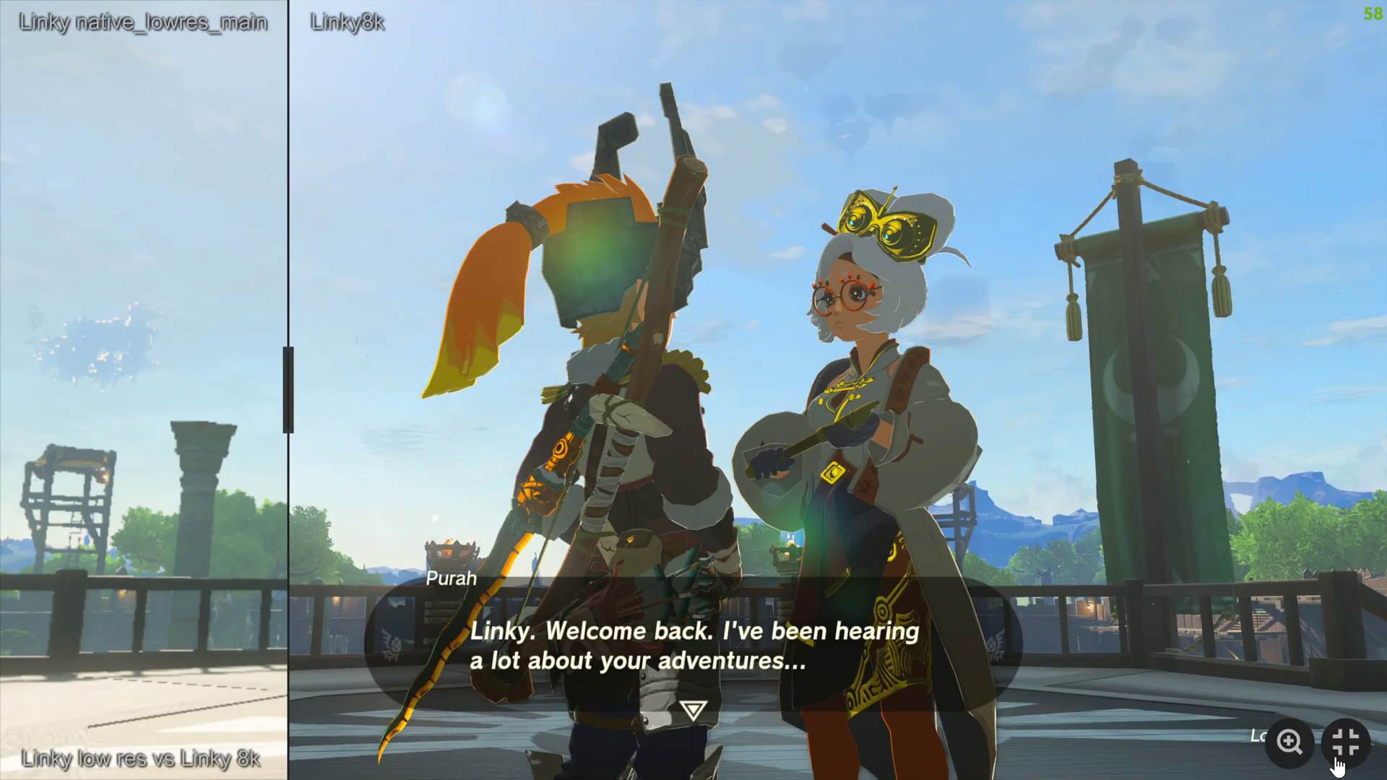
{"action": "key", "text": "Escape"}
{"action": "left_click", "coordinate": [120, 18]}
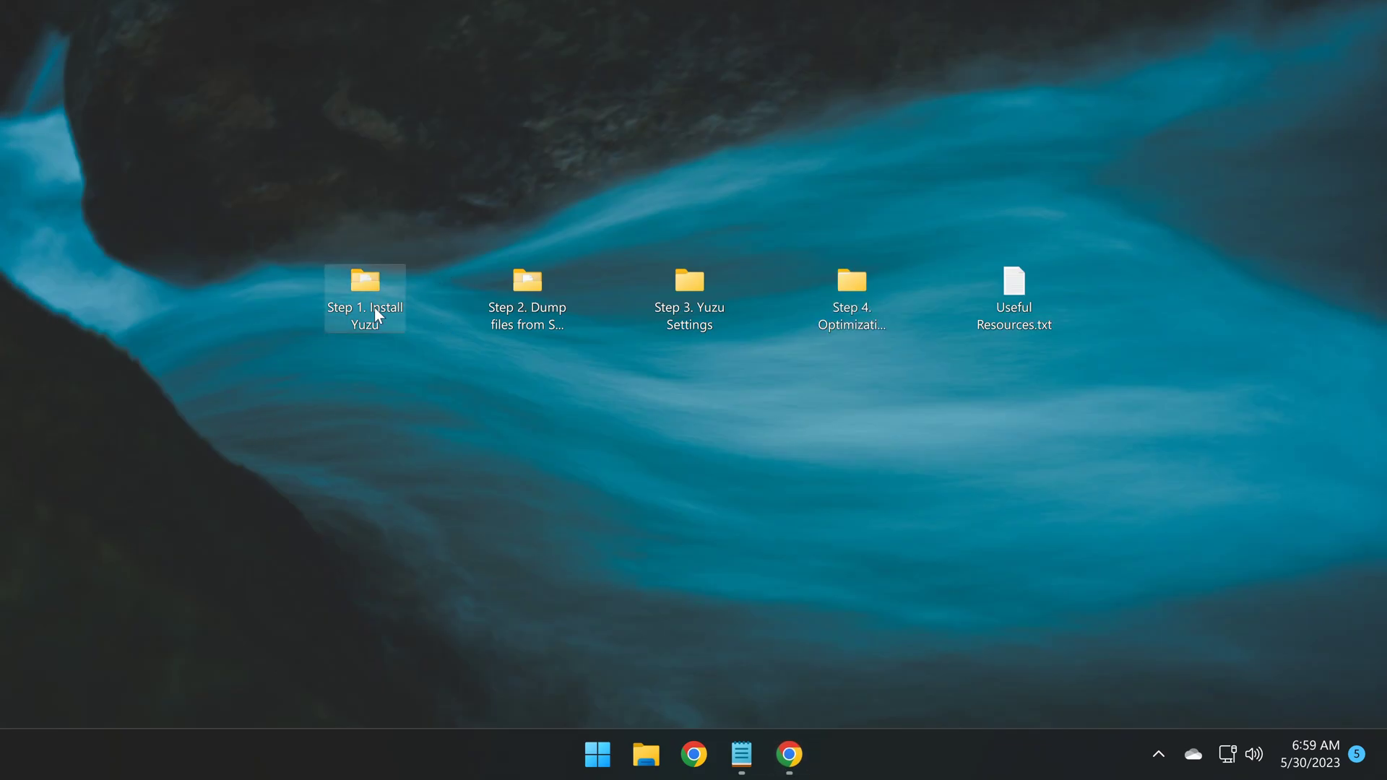
Run yuzu_install.exe from the Step 1. Install Yuzu folder and choose the Early Access package
{"action": "double_click", "coordinate": [364, 297]}
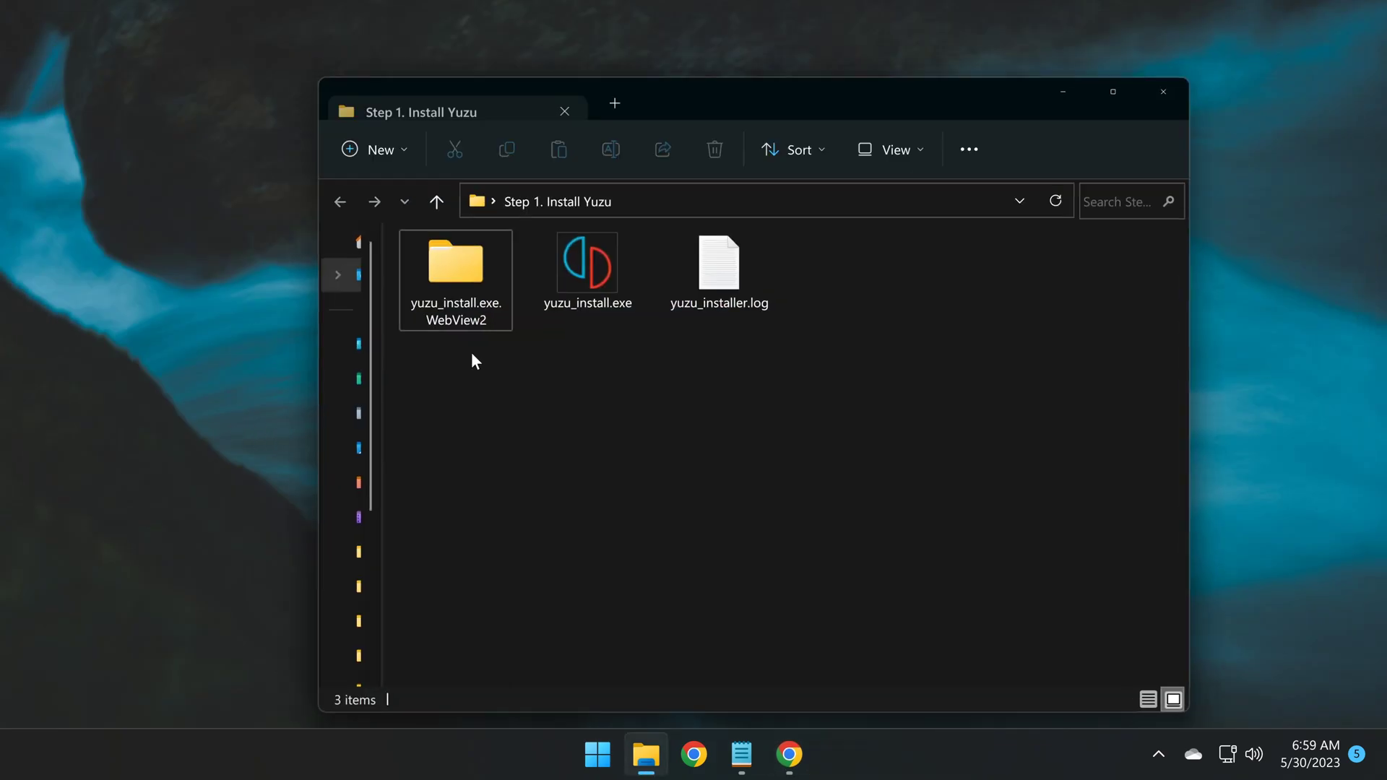
{"action": "left_click", "coordinate": [619, 283]}
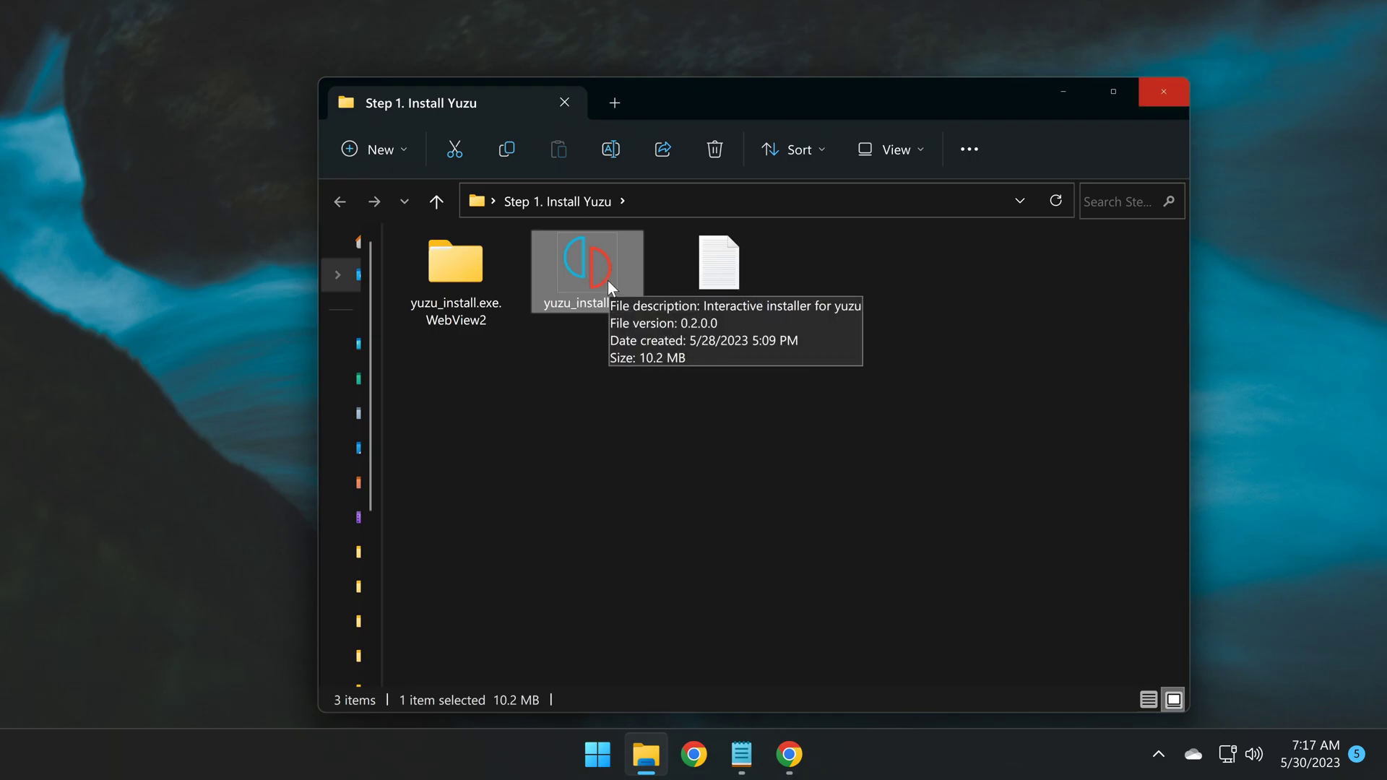
{"action": "double_click", "coordinate": [608, 281]}
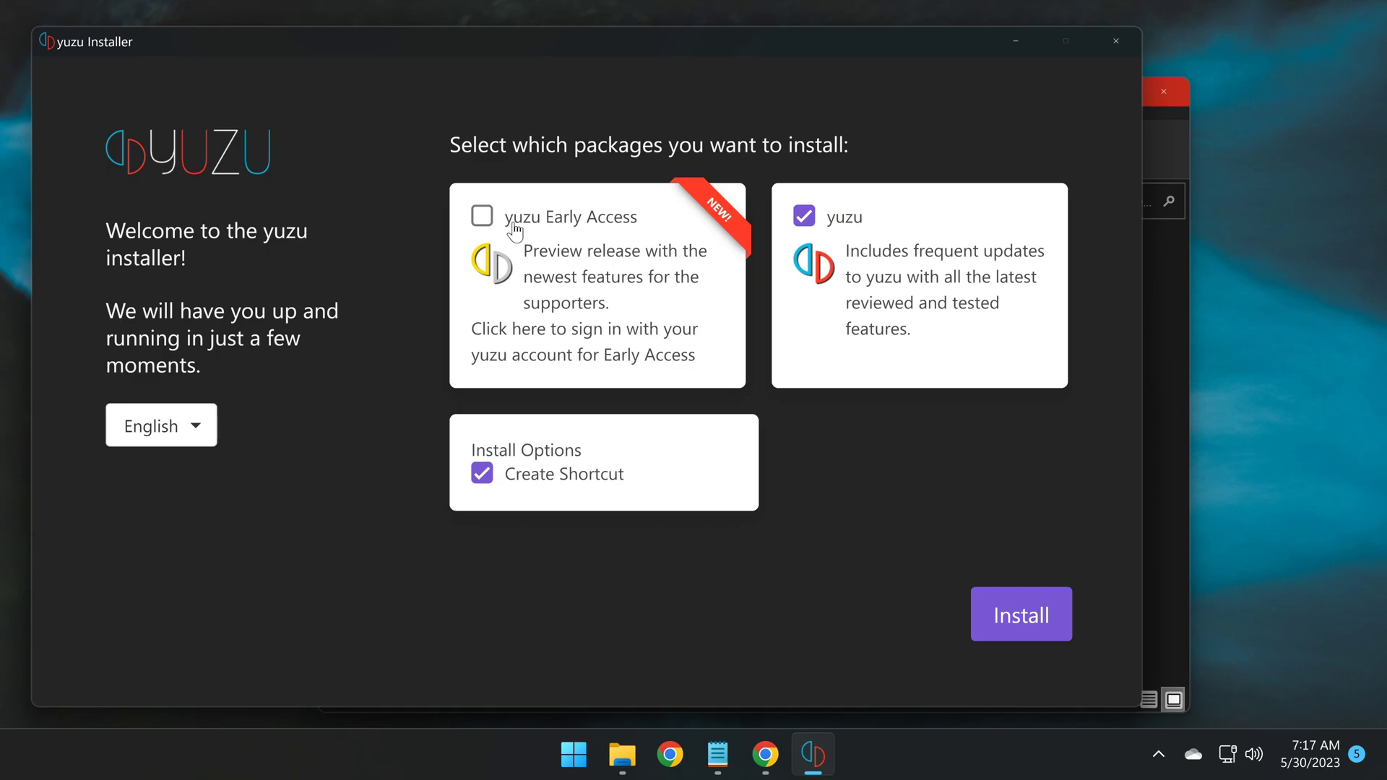
{"action": "left_click", "coordinate": [538, 235]}
Go back from the Early Access token page, install regular yuzu with a shortcut and launch it
{"action": "left_click", "coordinate": [498, 456]}
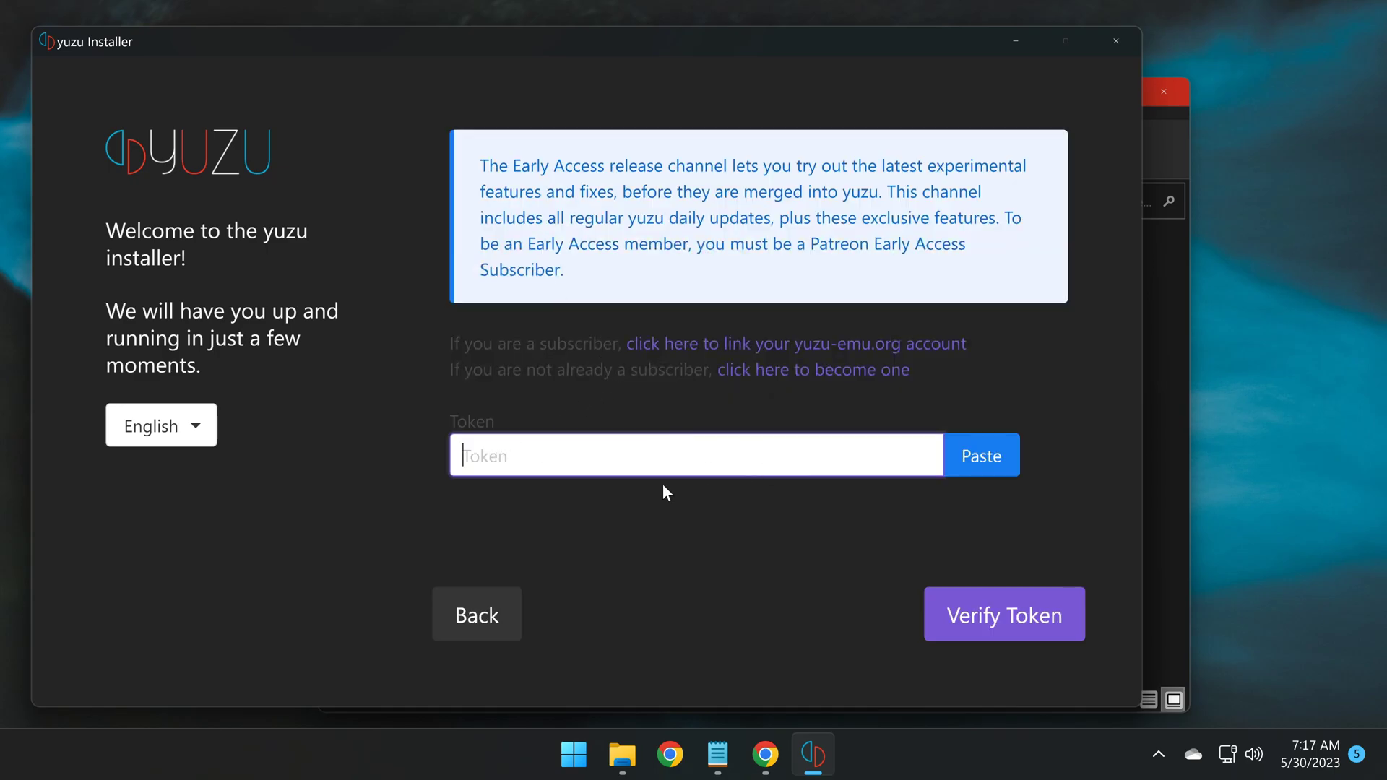
{"action": "left_click", "coordinate": [480, 616]}
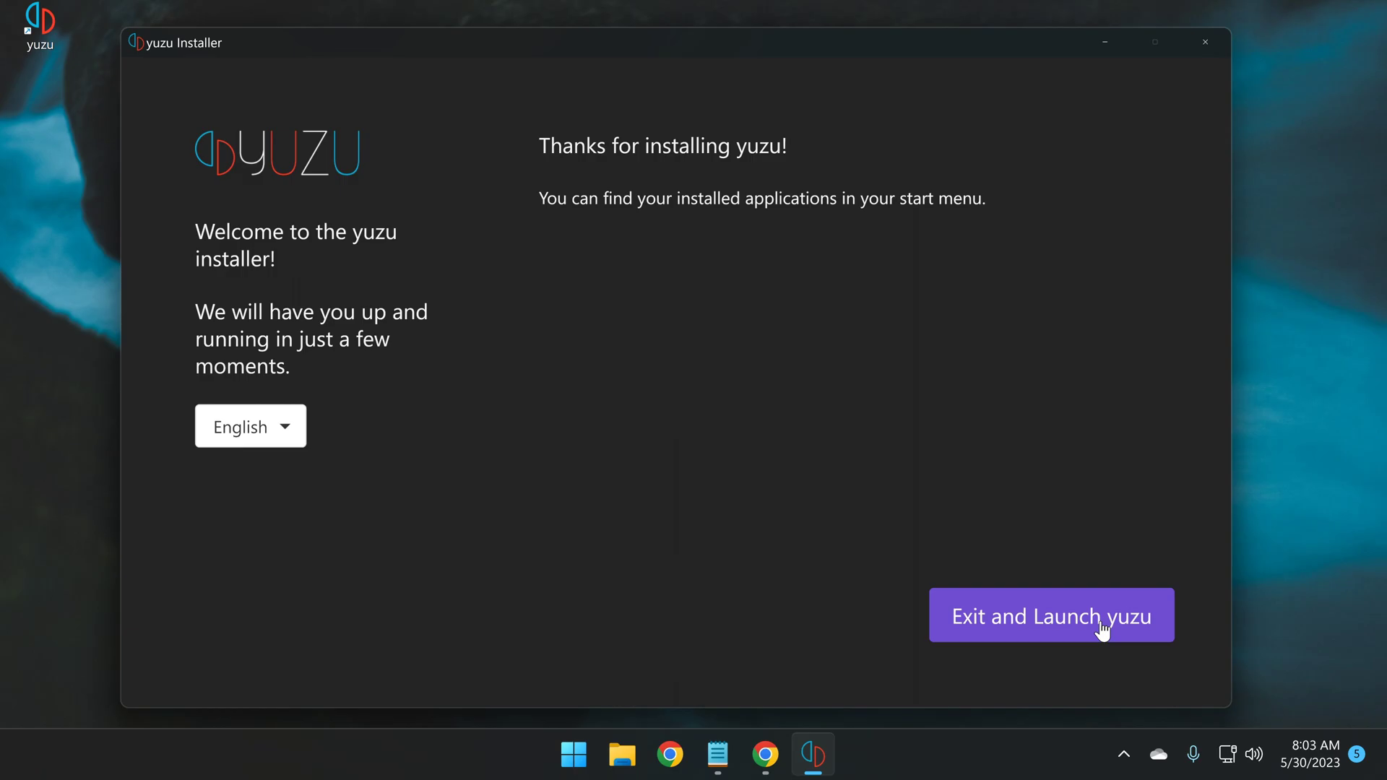
{"action": "left_click", "coordinate": [1101, 628]}
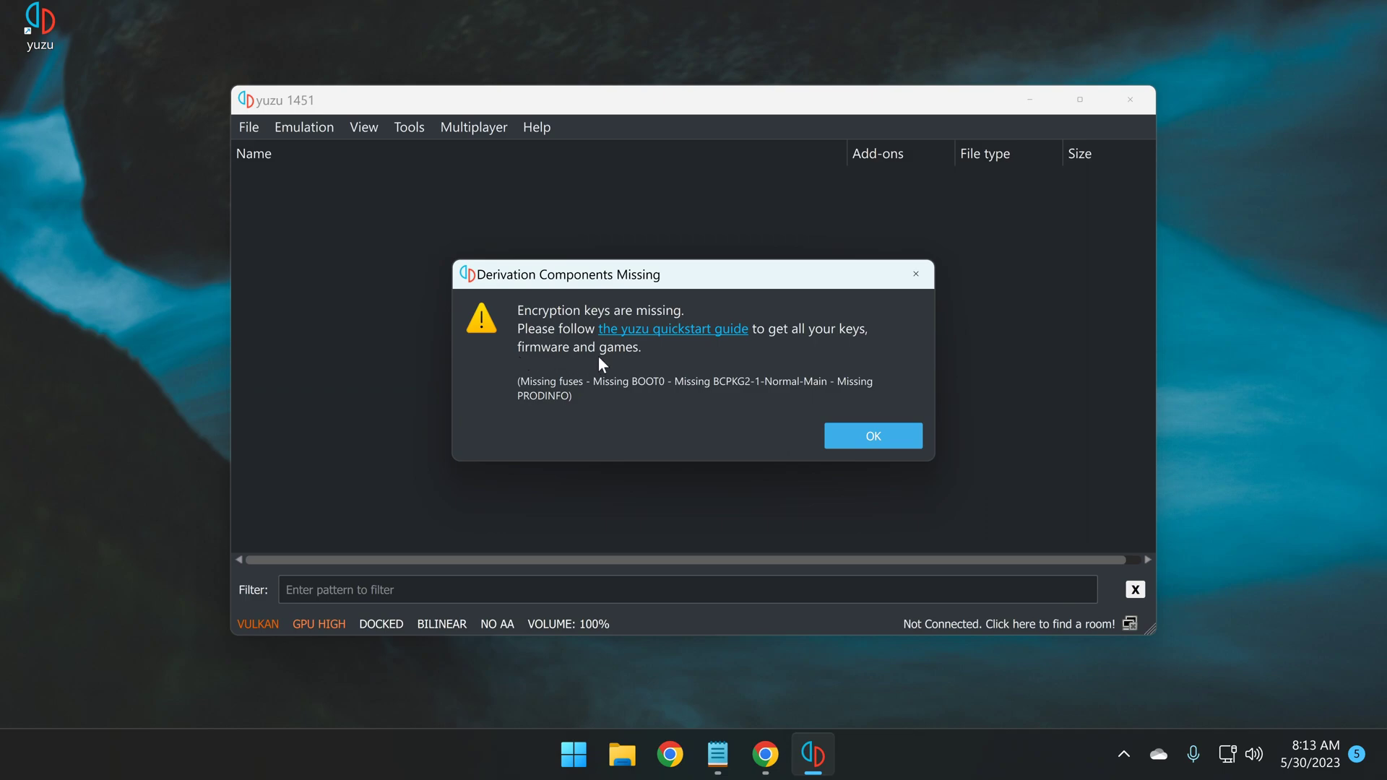
View the yuzu Quickstart Guide, then minimize the browser to return to the desktop
{"action": "left_click", "coordinate": [640, 333]}
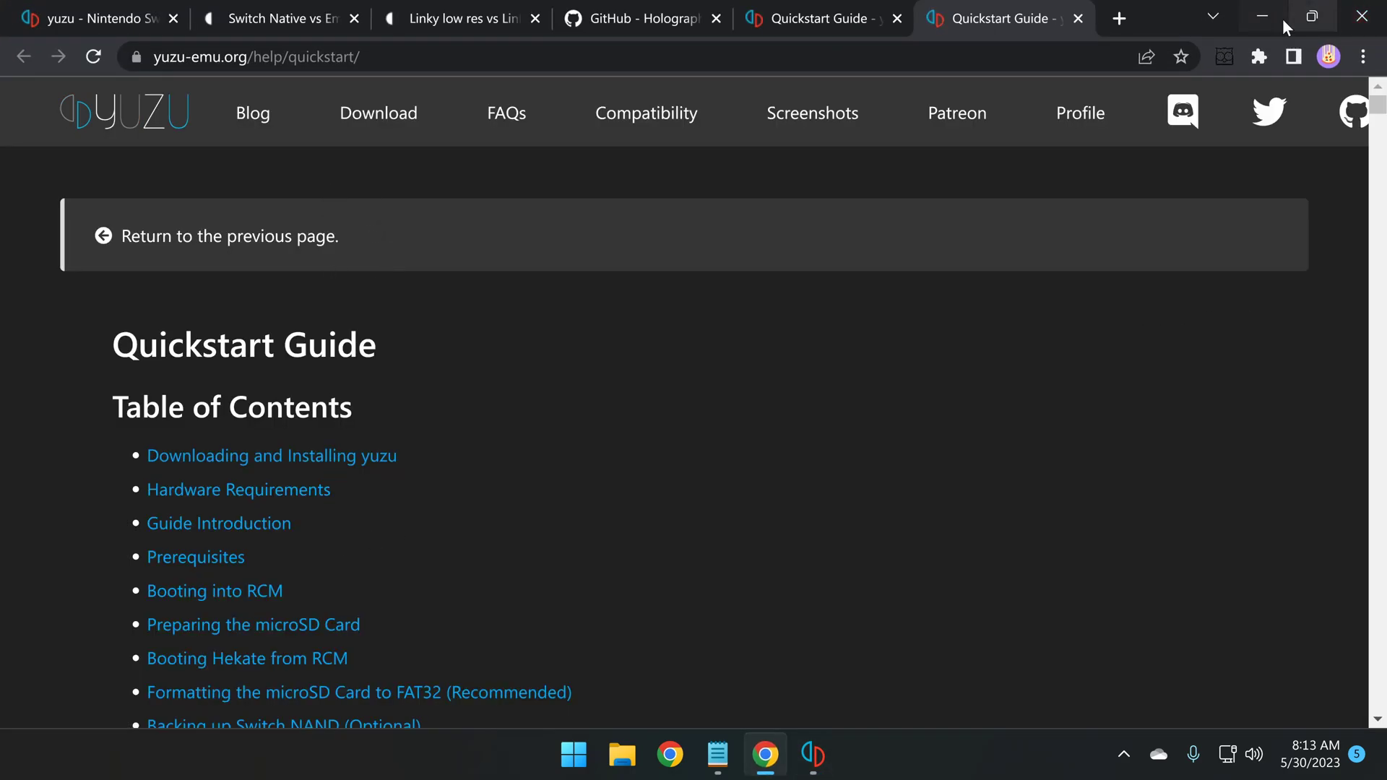
{"action": "left_click", "coordinate": [1263, 17]}
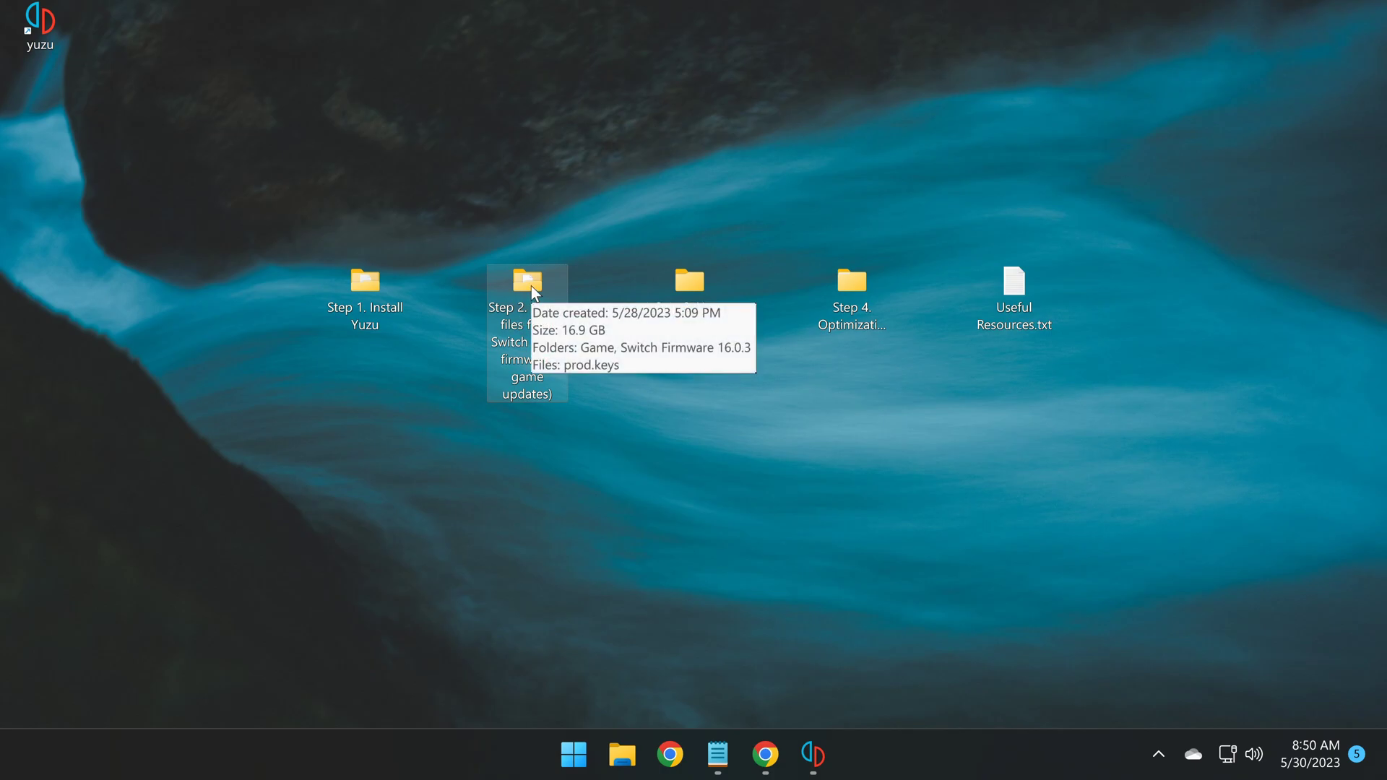
Browse the Step 2 dump folder's Game files and Switch Firmware 16.0.3 contents
{"action": "double_click", "coordinate": [529, 290]}
{"action": "double_click", "coordinate": [235, 256]}
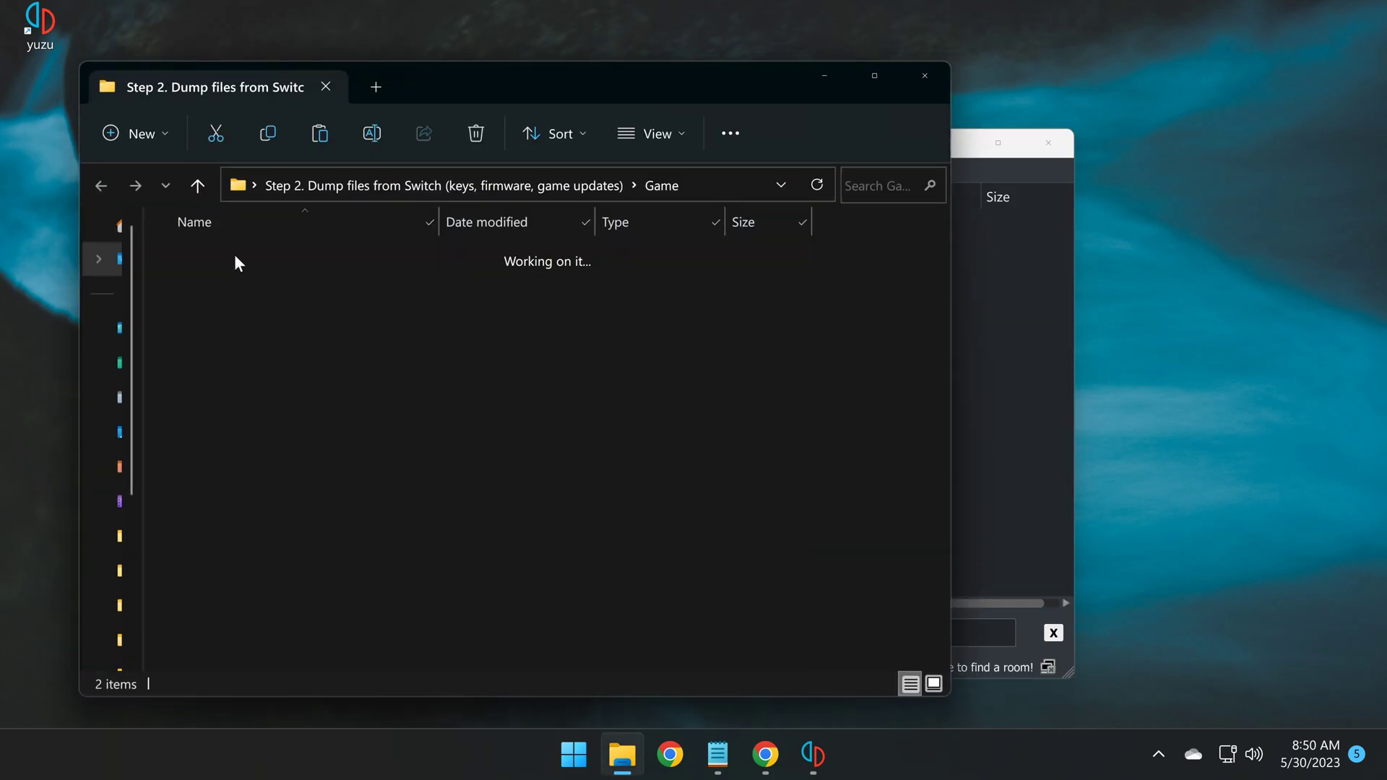
{"action": "left_click", "coordinate": [100, 186]}
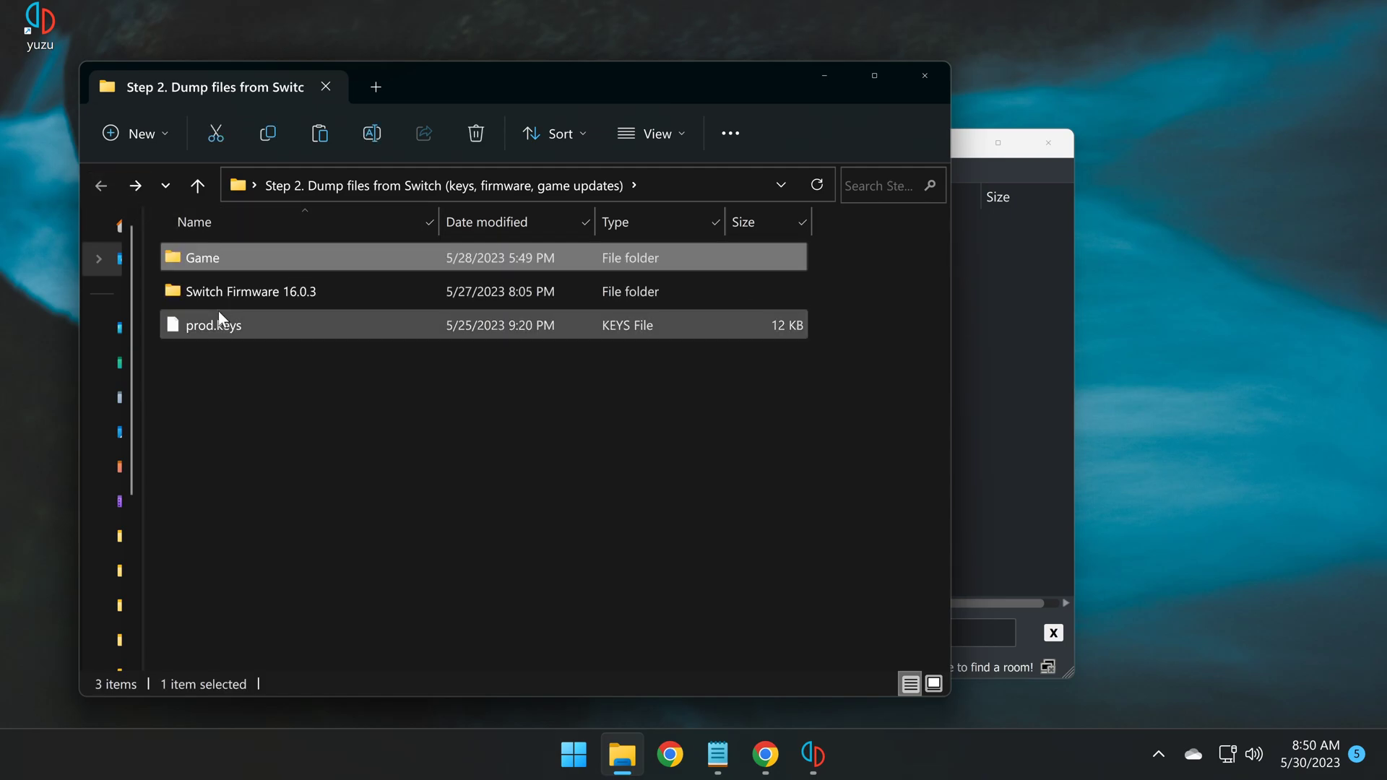
{"action": "left_click", "coordinate": [229, 292]}
{"action": "double_click", "coordinate": [232, 299]}
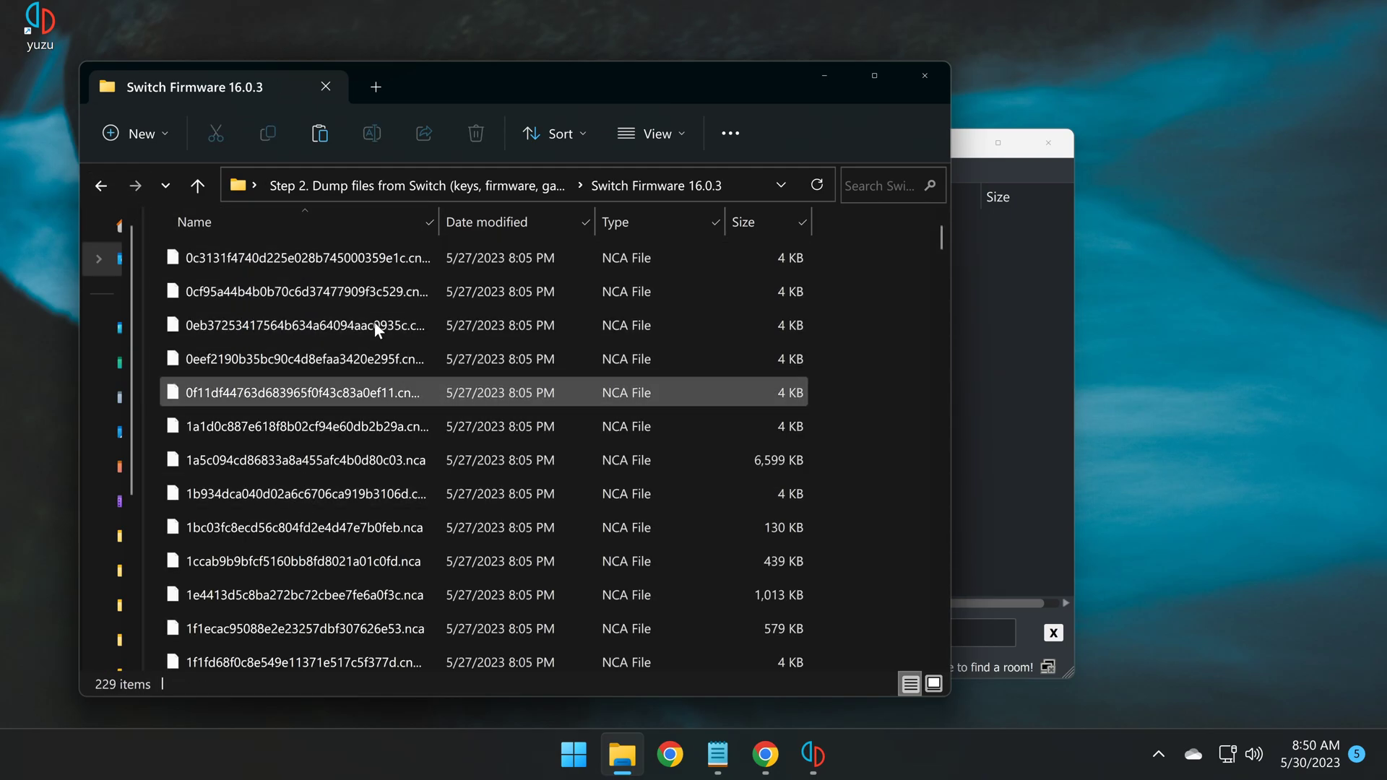
{"action": "left_click_drag", "start_coordinate": [441, 221], "coordinate": [682, 221]}
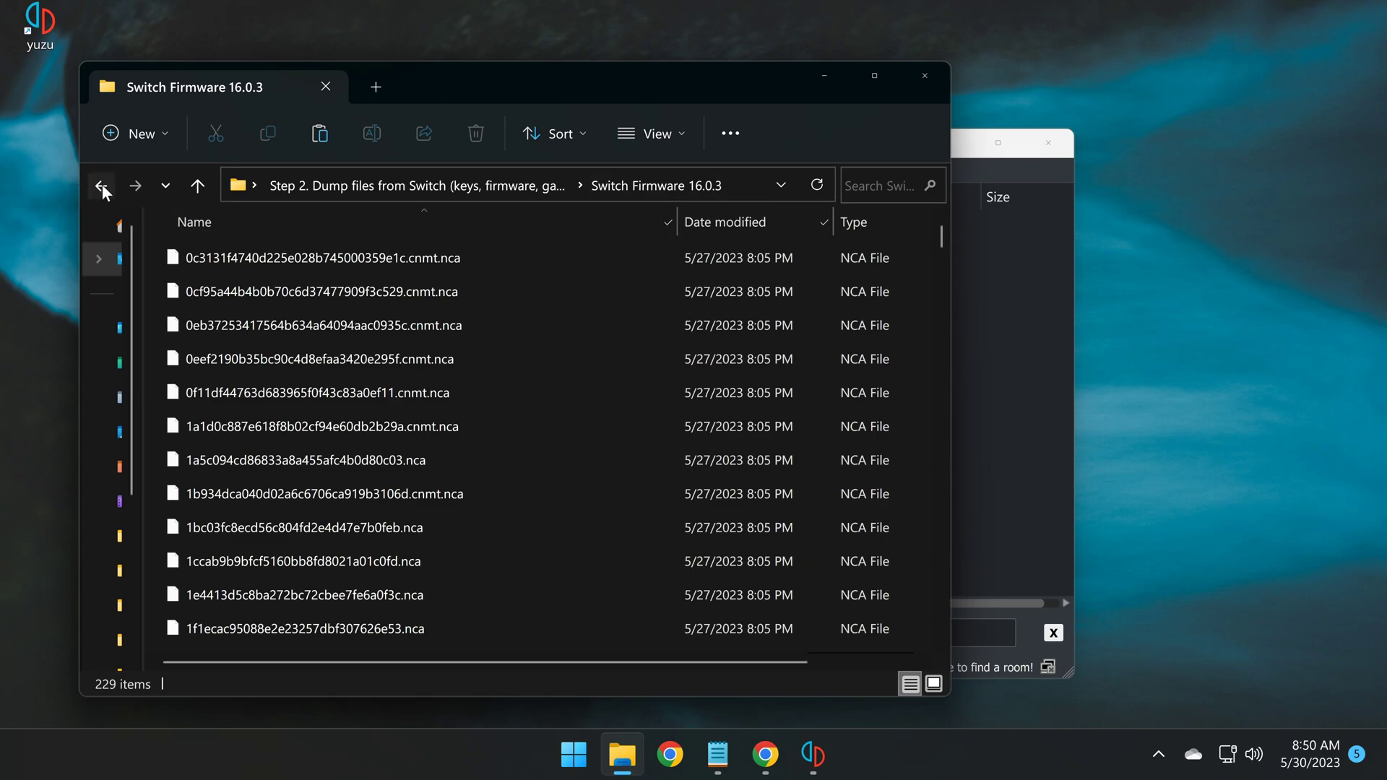
{"action": "left_click", "coordinate": [102, 185]}
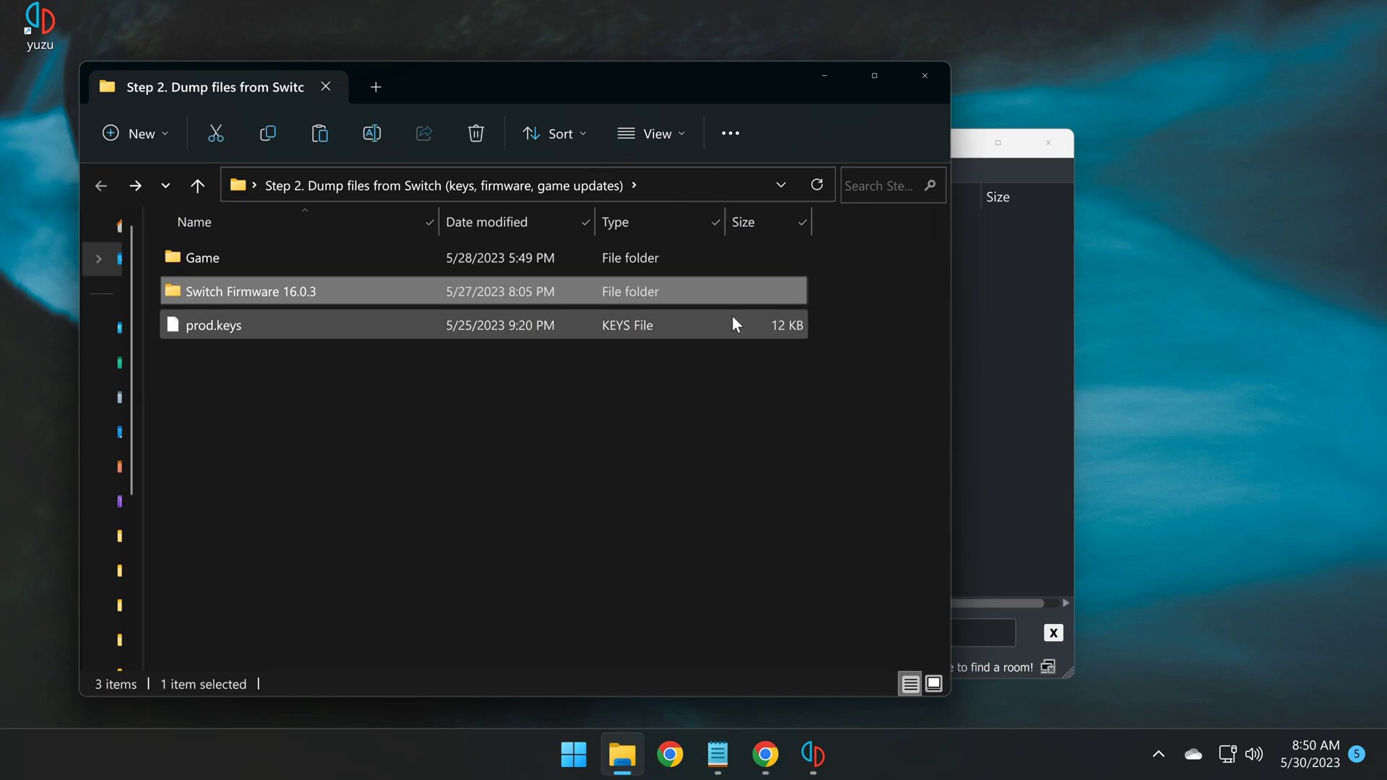
Arrange the Explorer window, yuzu window and its missing-components warning side by side
{"action": "left_click_drag", "start_coordinate": [634, 75], "coordinate": [572, 70]}
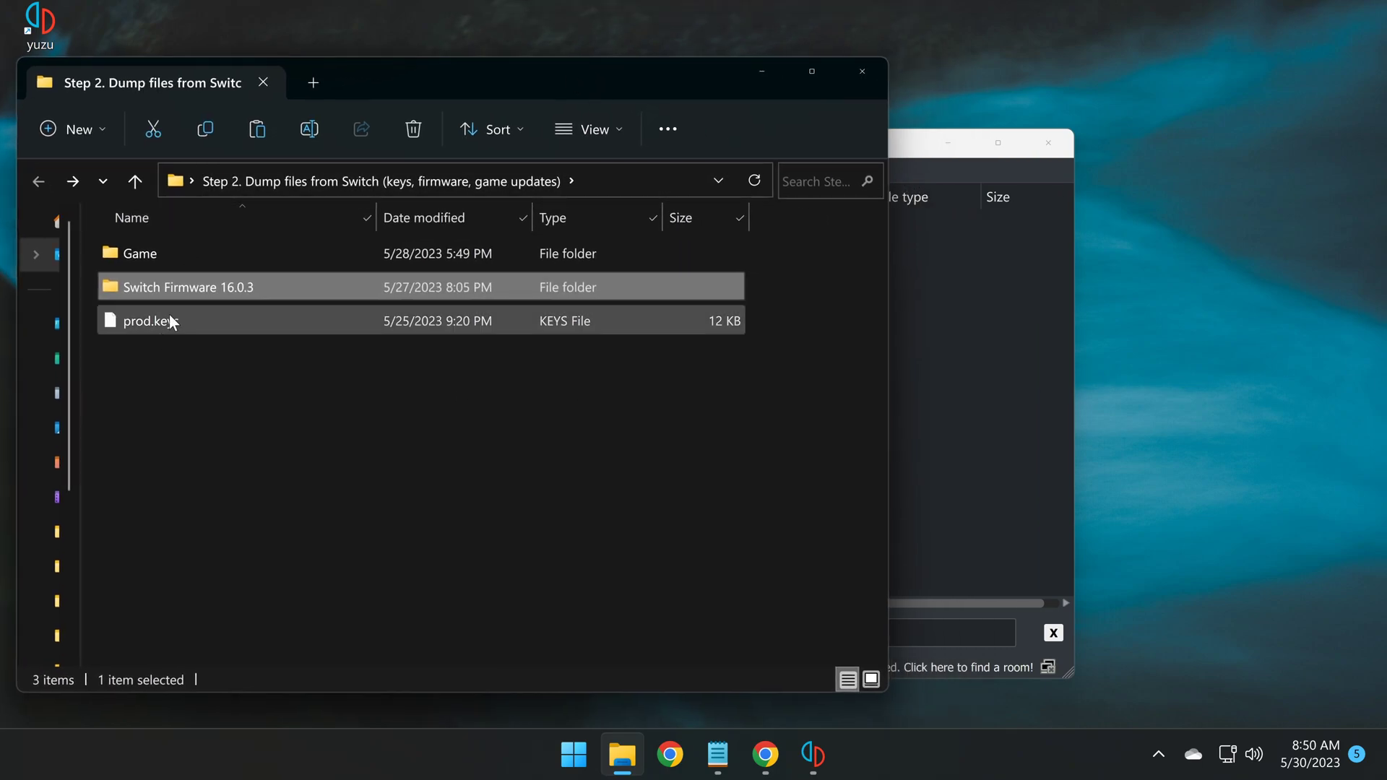
{"action": "left_click", "coordinate": [1045, 453]}
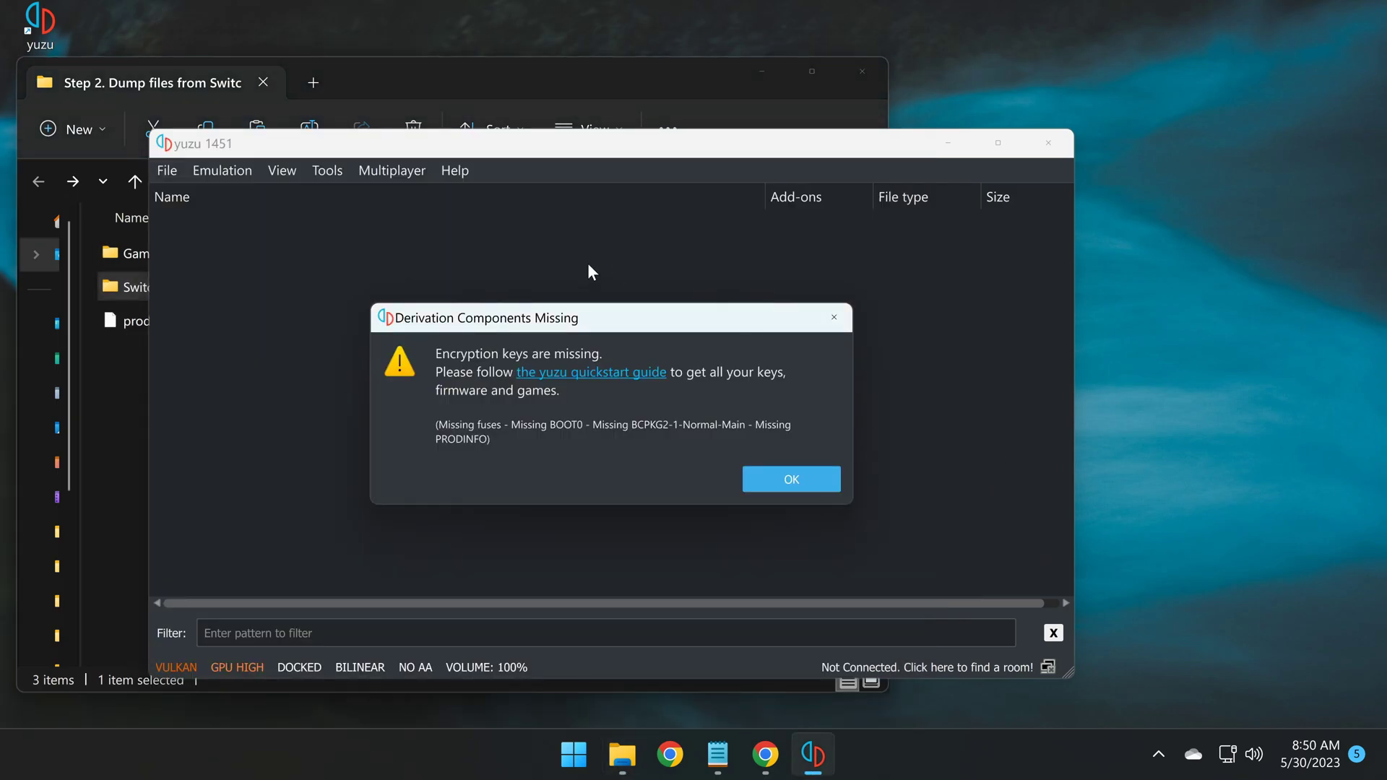
{"action": "left_click_drag", "start_coordinate": [506, 88], "coordinate": [491, 81]}
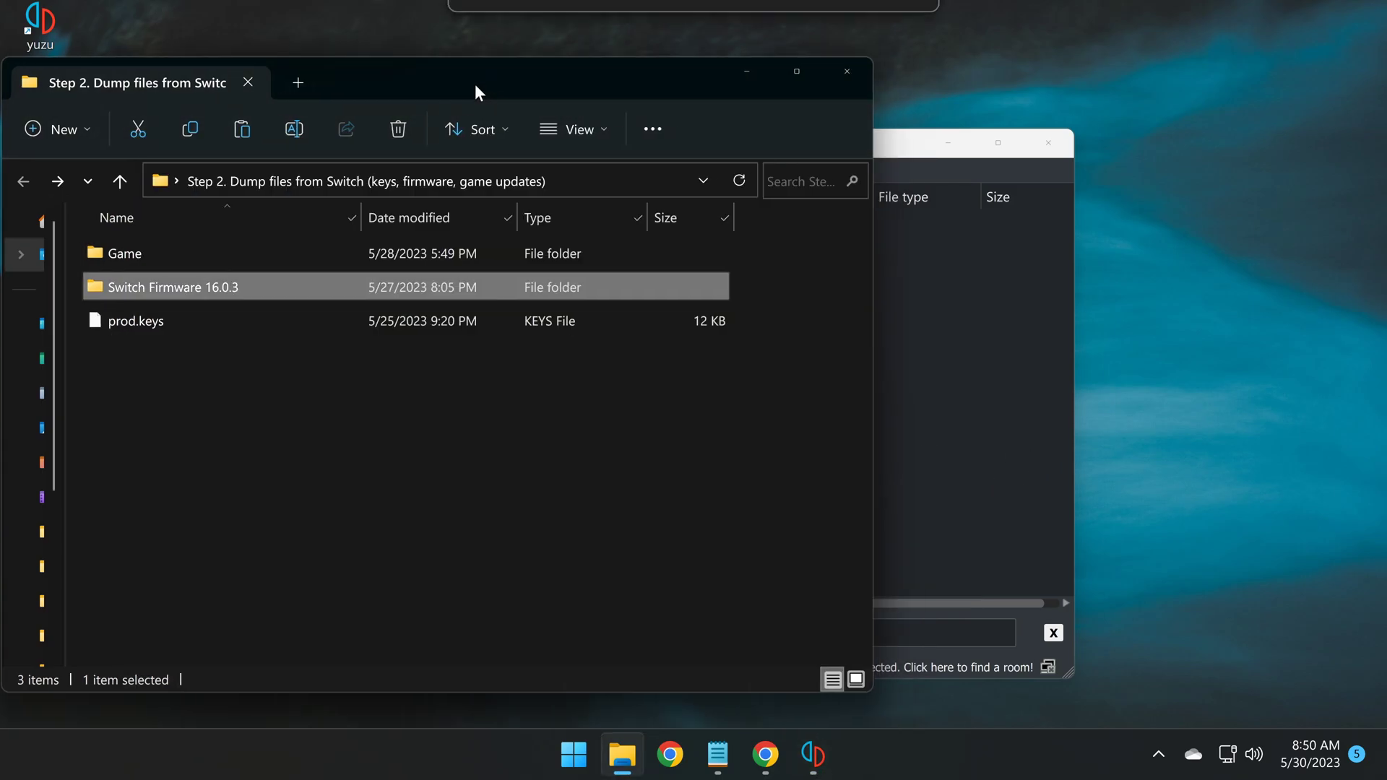
{"action": "left_click", "coordinate": [973, 448]}
{"action": "left_click_drag", "start_coordinate": [593, 318], "coordinate": [627, 283]}
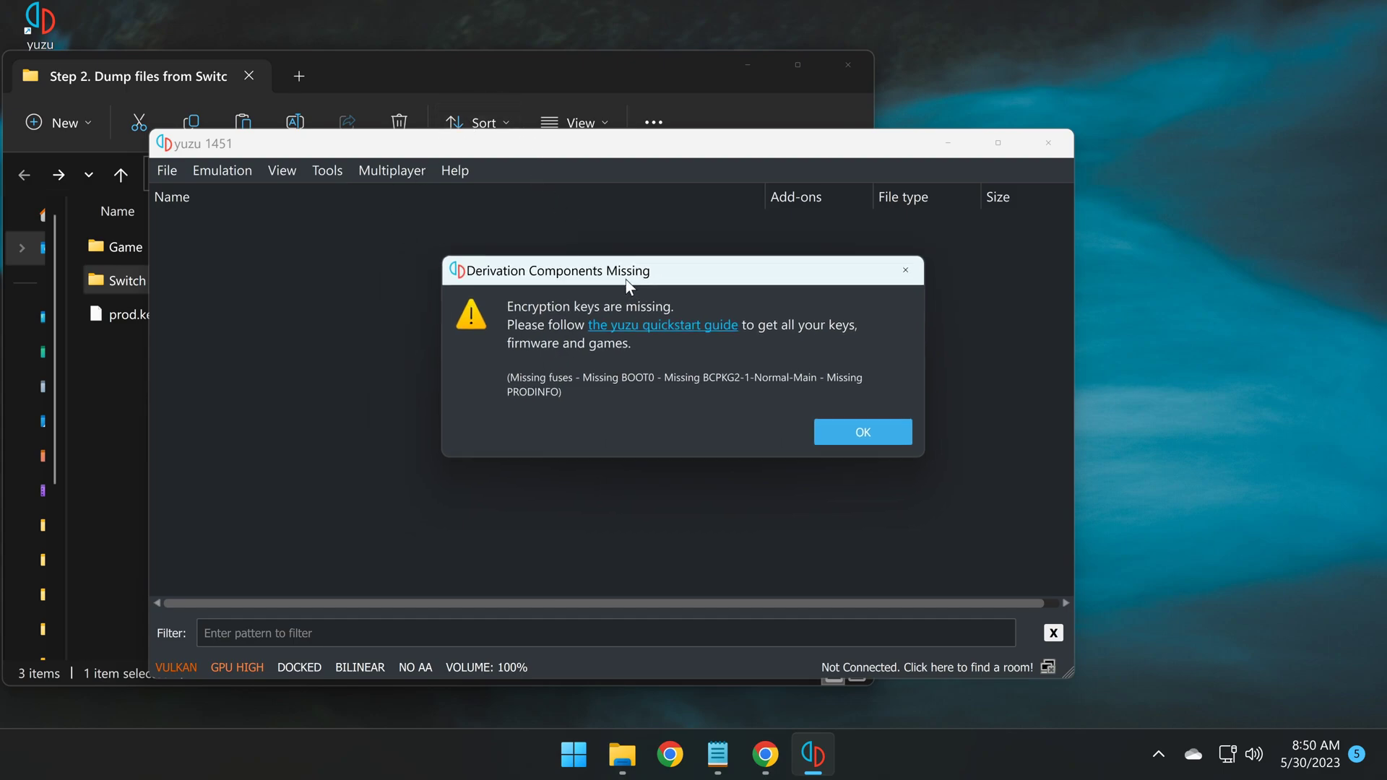
{"action": "left_click_drag", "start_coordinate": [625, 279], "coordinate": [631, 276]}
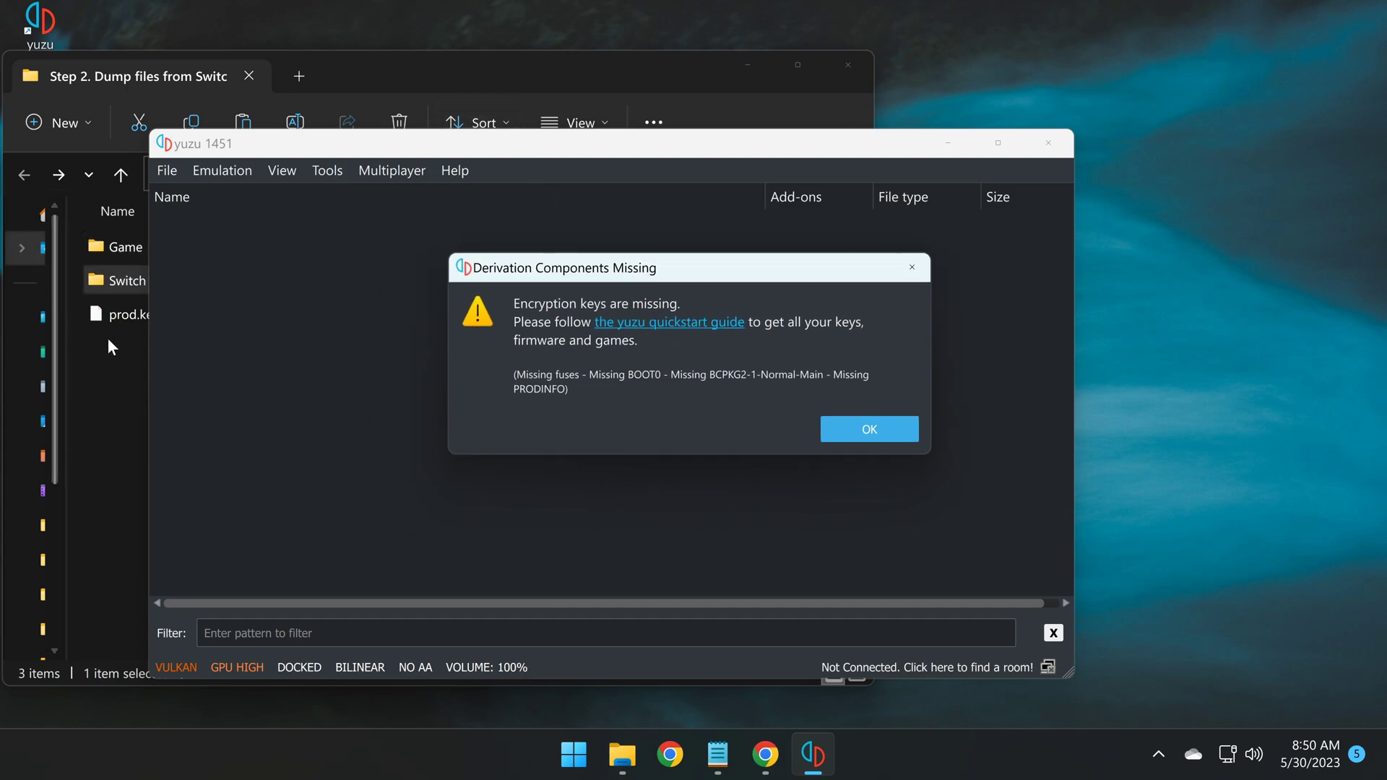
Dismiss the missing-keys warning and open yuzu's data folder via File > Open yuzu Folder
{"action": "left_click", "coordinate": [868, 433]}
{"action": "left_click_drag", "start_coordinate": [380, 142], "coordinate": [728, 83]}
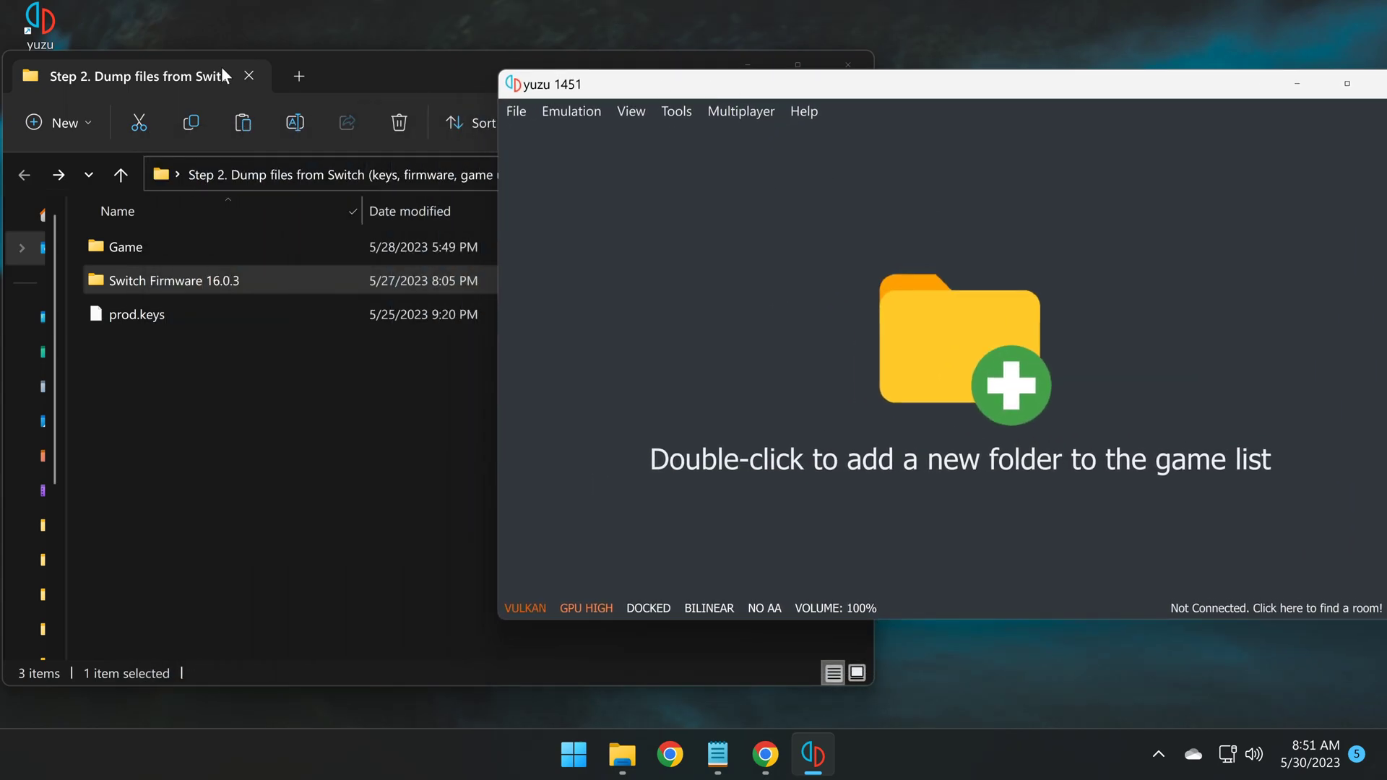
{"action": "left_click_drag", "start_coordinate": [221, 66], "coordinate": [210, 74]}
{"action": "mouse_move", "coordinate": [937, 93]}
{"action": "left_mouse_down"}
{"action": "mouse_move", "coordinate": [887, 88]}
{"action": "mouse_move", "coordinate": [843, 117]}
{"action": "left_mouse_up"}
{"action": "left_click", "coordinate": [423, 135]}
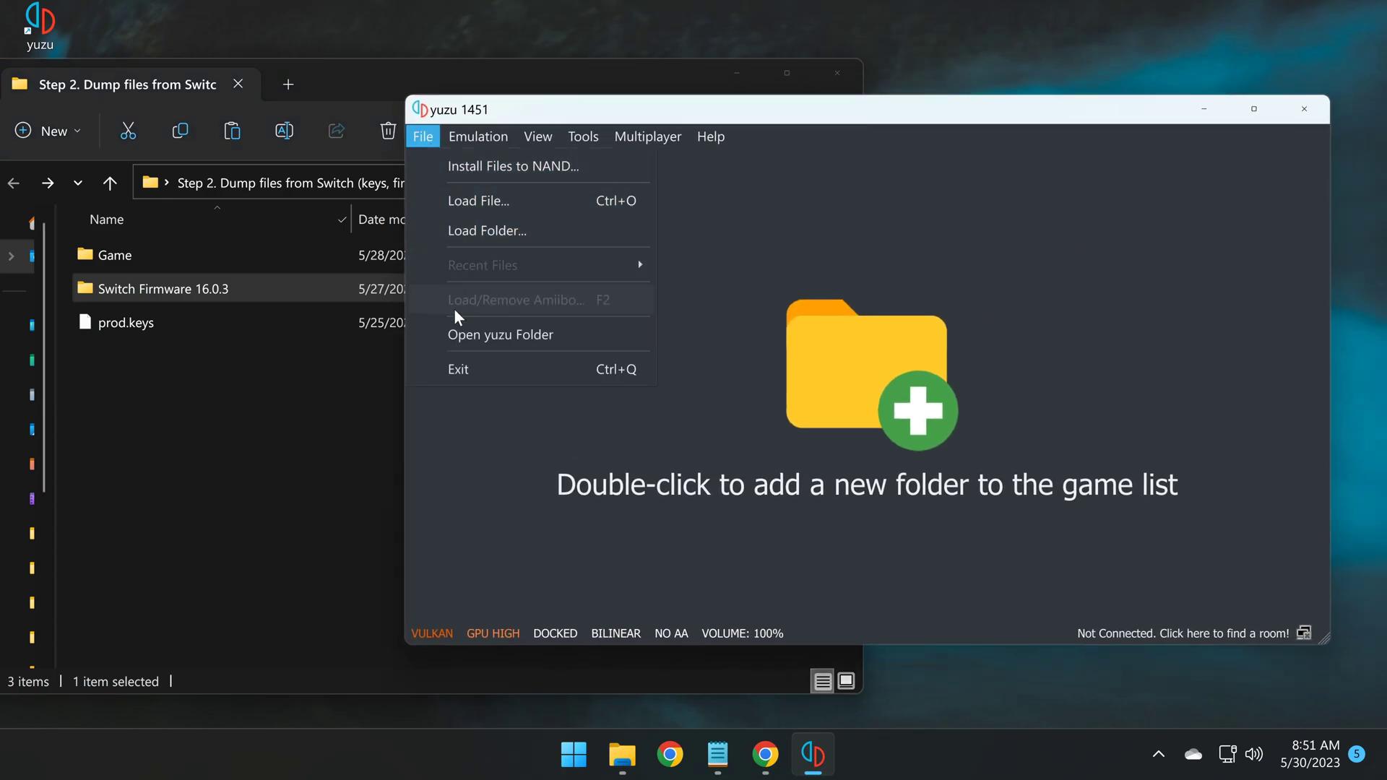
{"action": "left_click", "coordinate": [459, 338]}
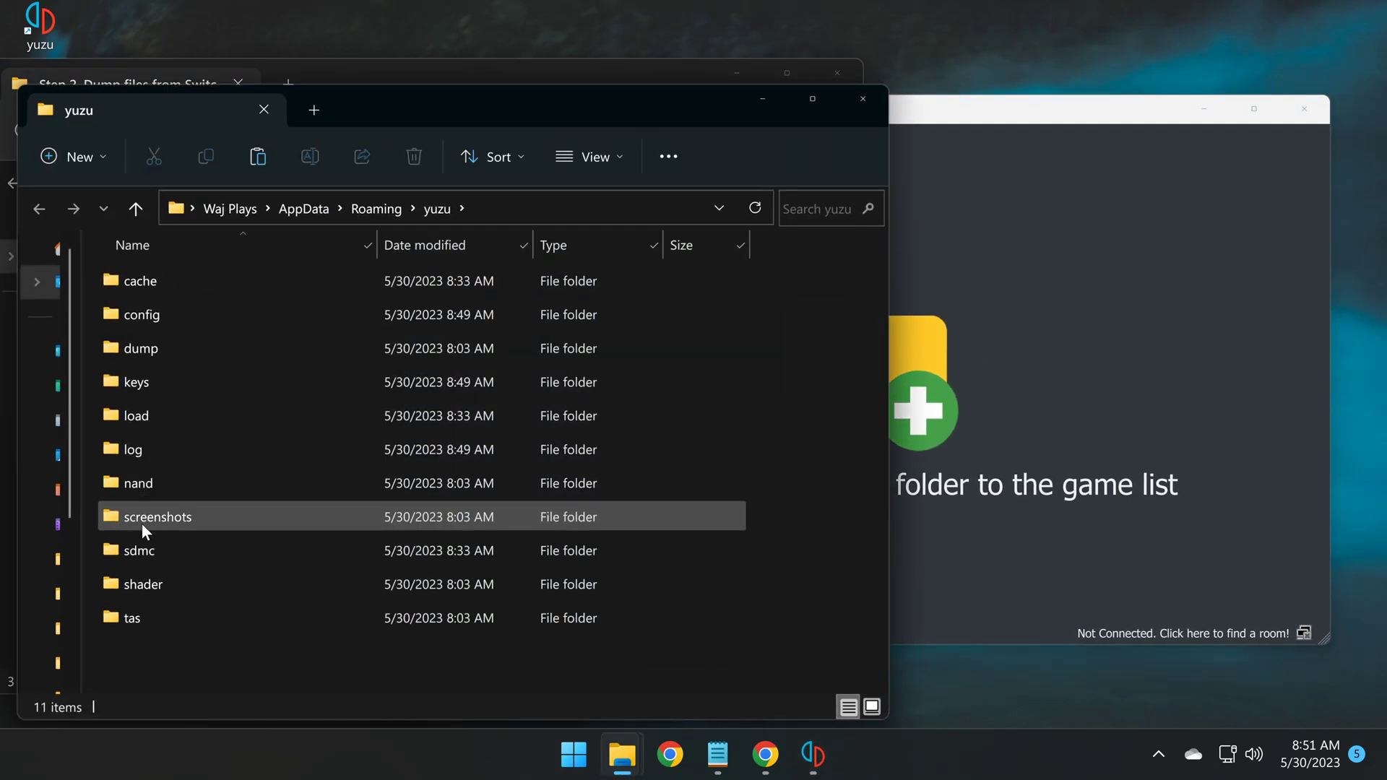
Paste prod.keys from the Step 2 folder into yuzu's empty keys folder
{"action": "double_click", "coordinate": [146, 385]}
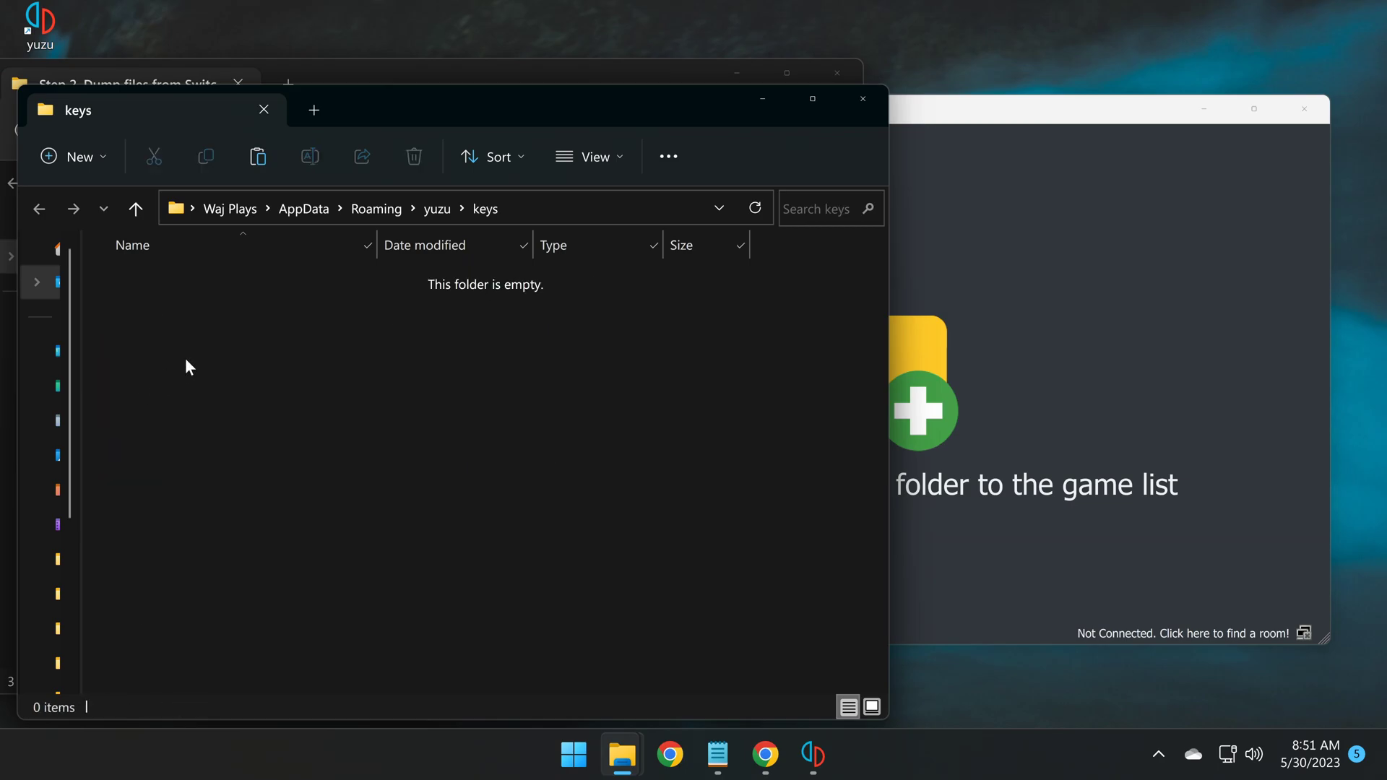
{"action": "left_click_drag", "start_coordinate": [388, 113], "coordinate": [831, 77]}
{"action": "left_click", "coordinate": [111, 322]}
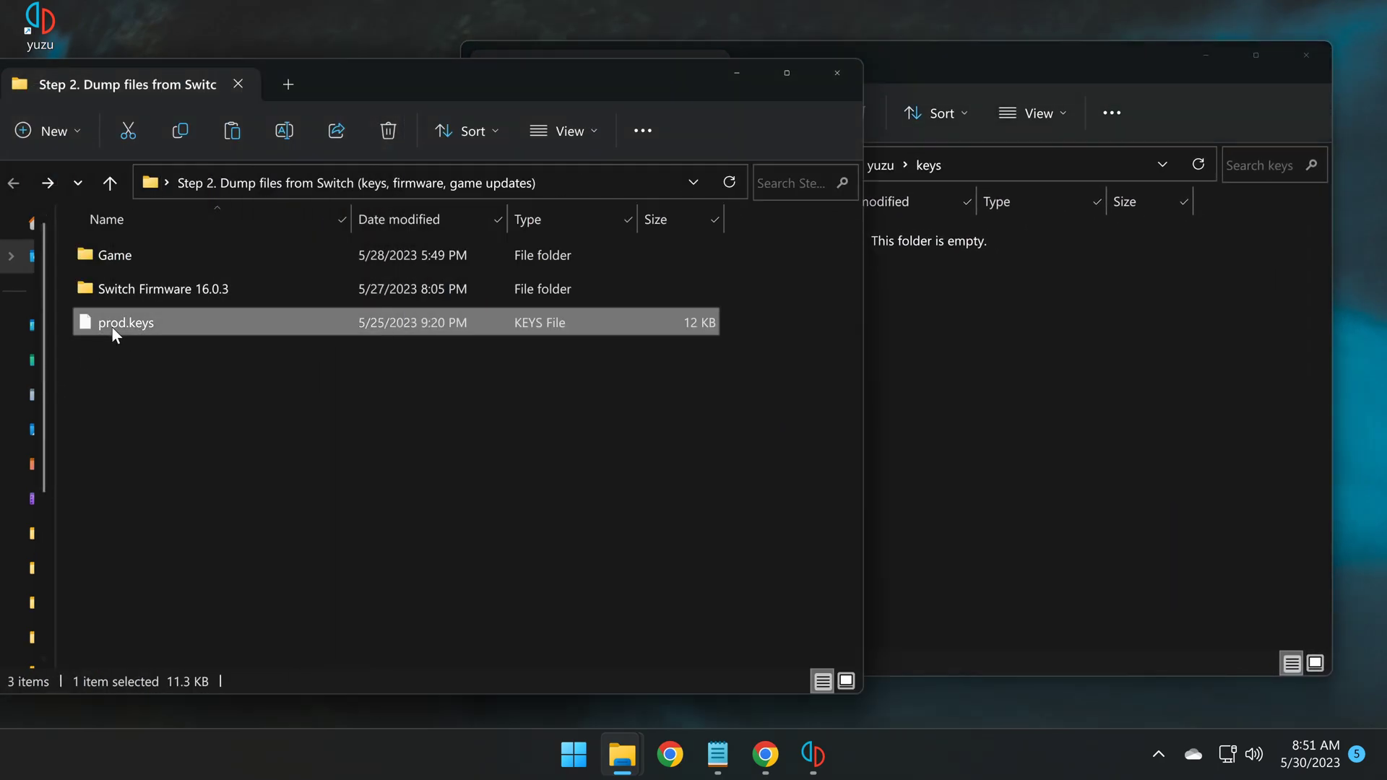
{"action": "left_click", "coordinate": [1121, 333]}
{"action": "key", "text": "ctrl+v"}
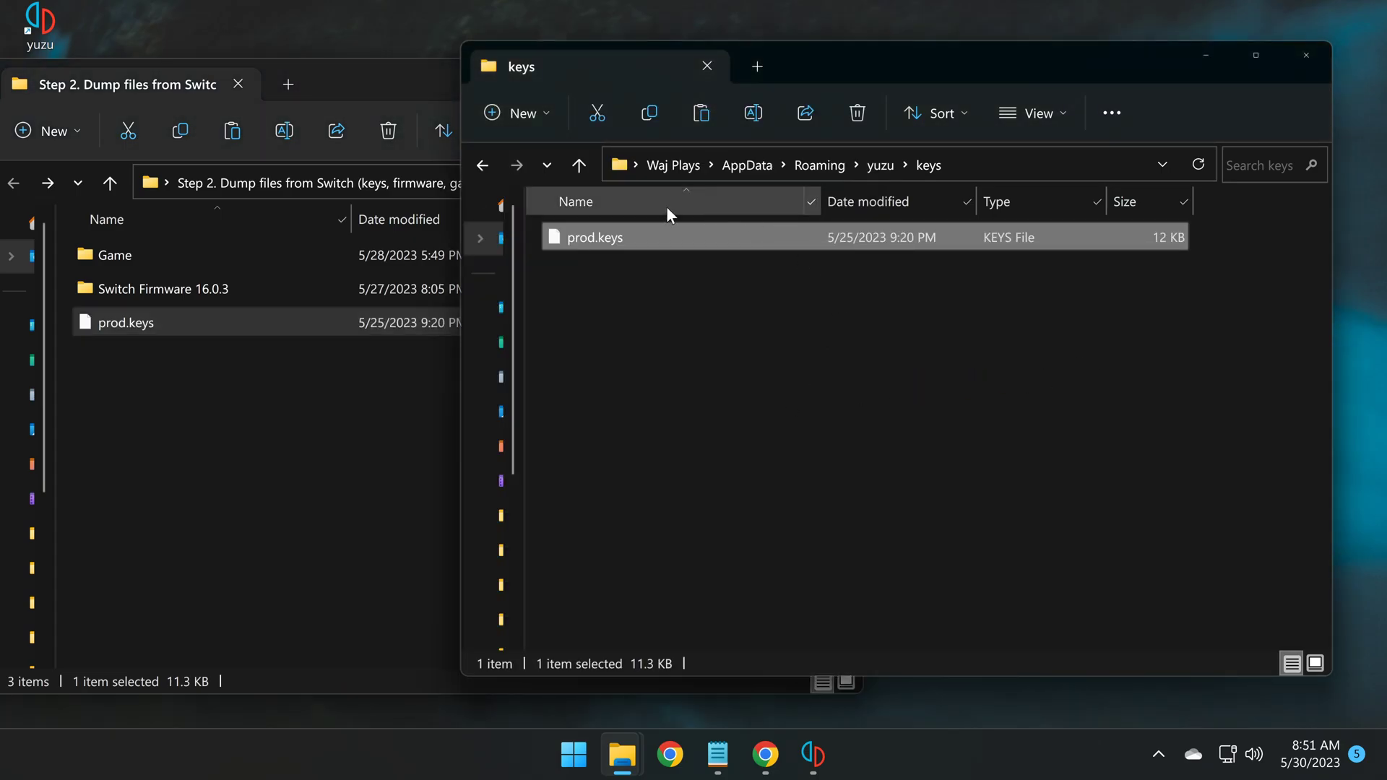
Navigate to yuzu's nand\system\Contents\registered folder
{"action": "left_click", "coordinate": [484, 166]}
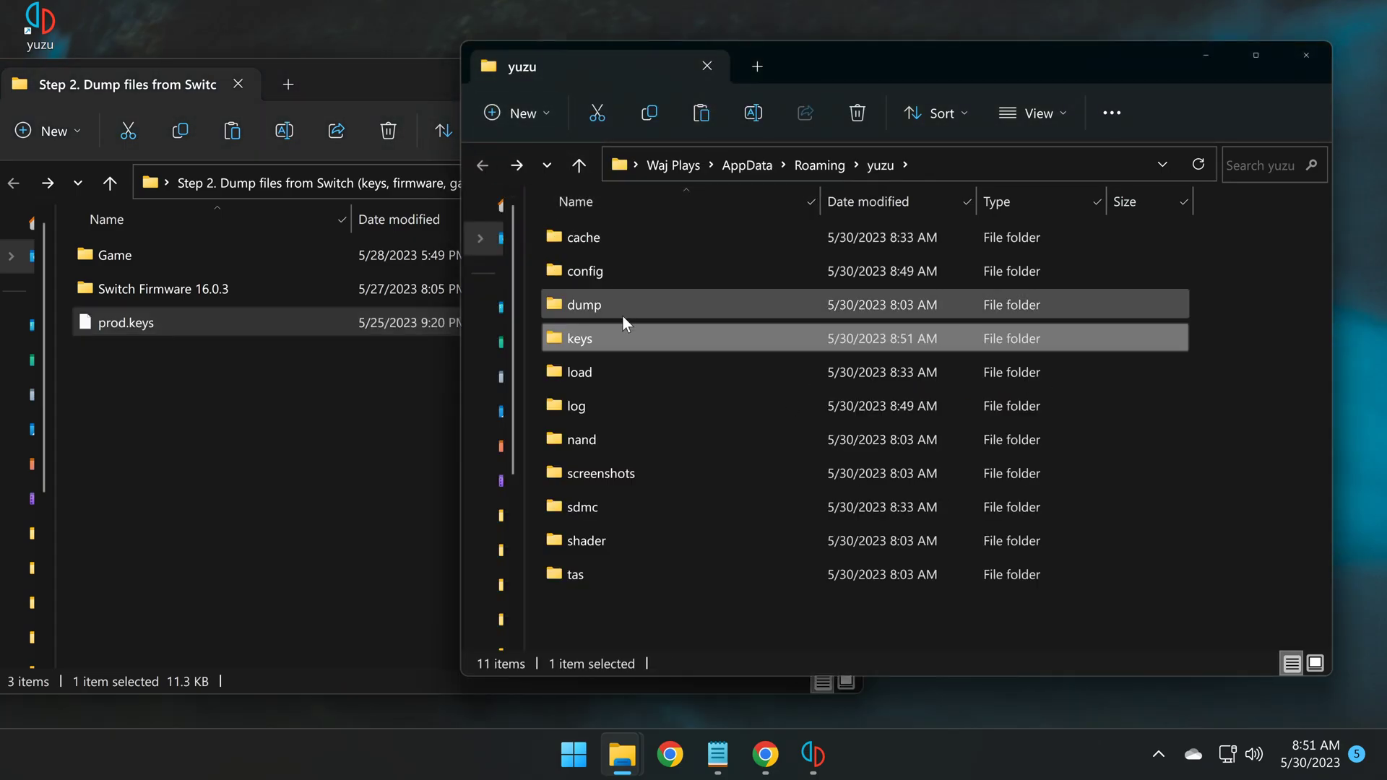
{"action": "double_click", "coordinate": [587, 442]}
{"action": "left_click", "coordinate": [611, 239]}
{"action": "double_click", "coordinate": [612, 236]}
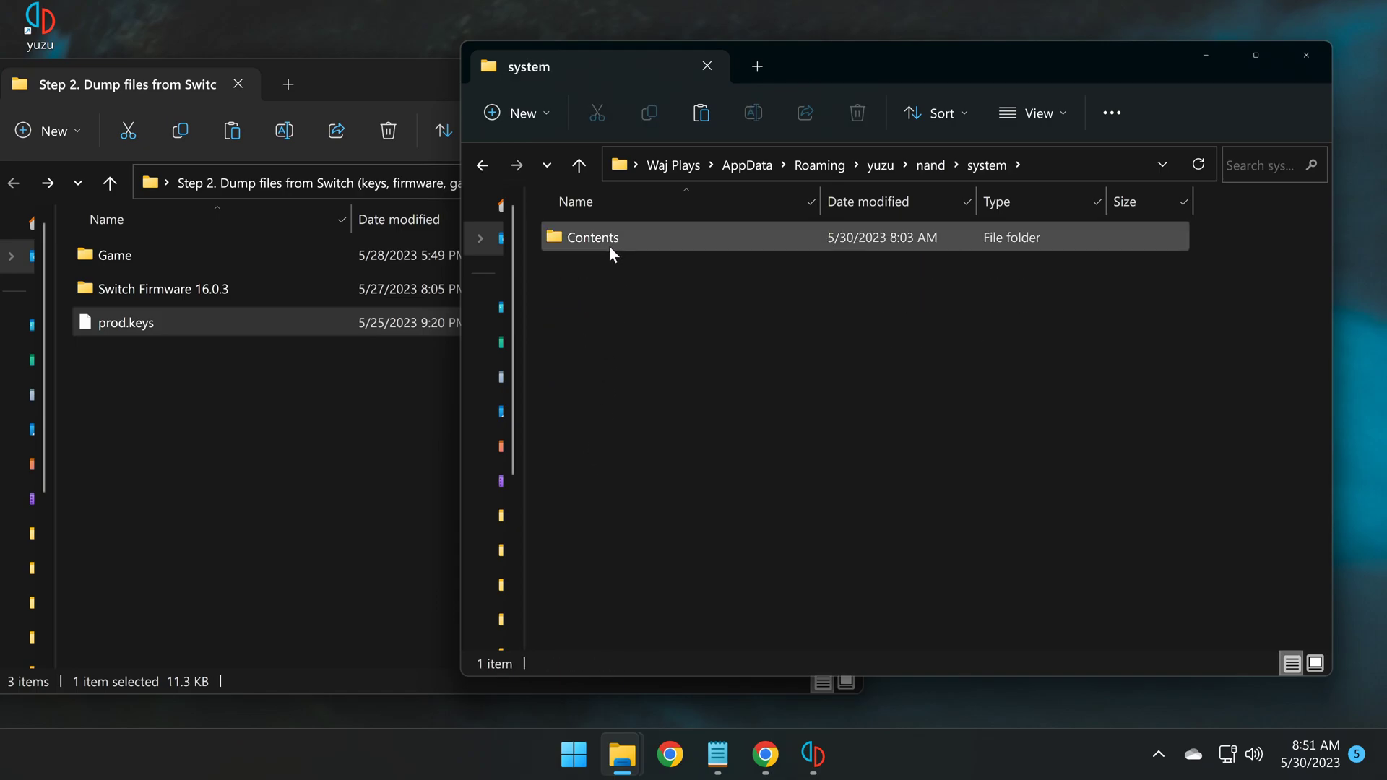
{"action": "double_click", "coordinate": [605, 237]}
{"action": "left_click", "coordinate": [597, 272]}
{"action": "double_click", "coordinate": [597, 275]}
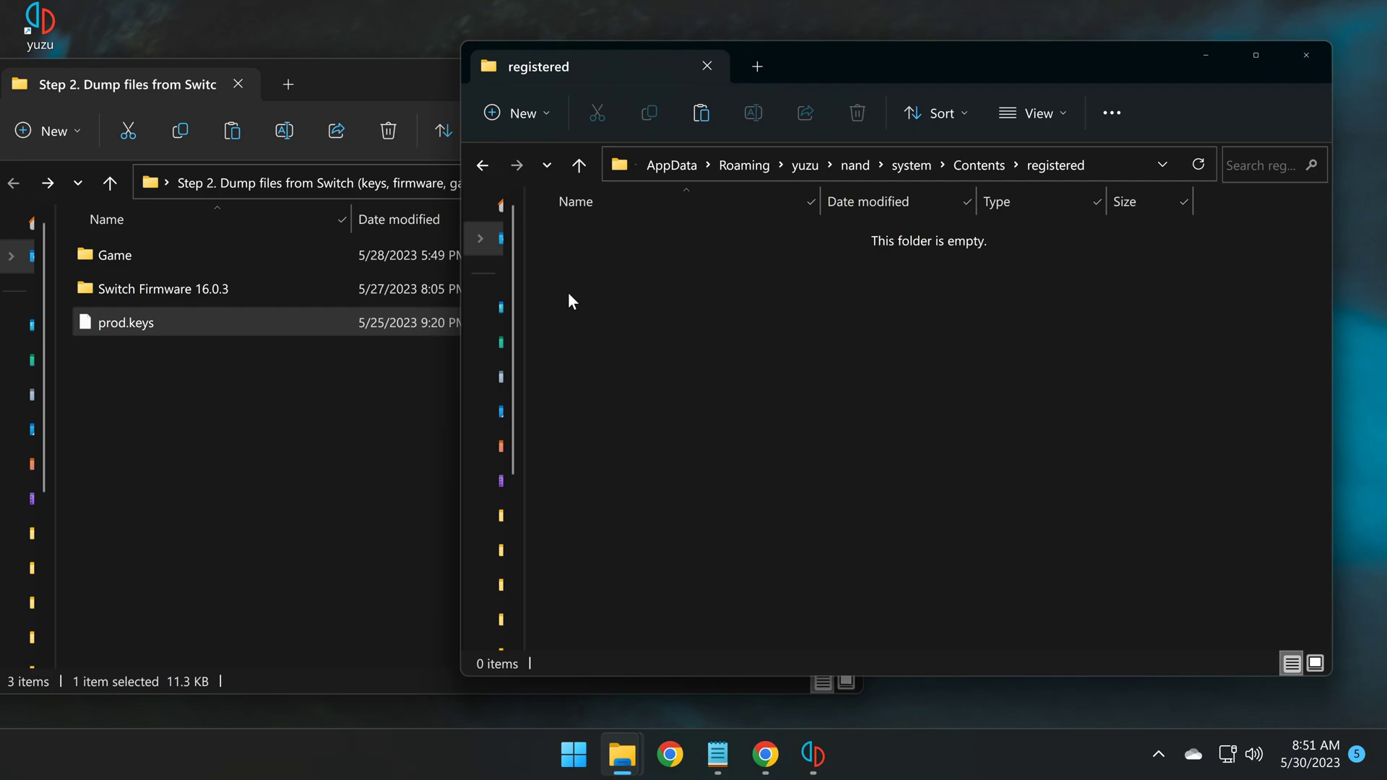
Copy all 229 Switch Firmware 16.0.3 files into the registered folder and close it
{"action": "left_click", "coordinate": [199, 290]}
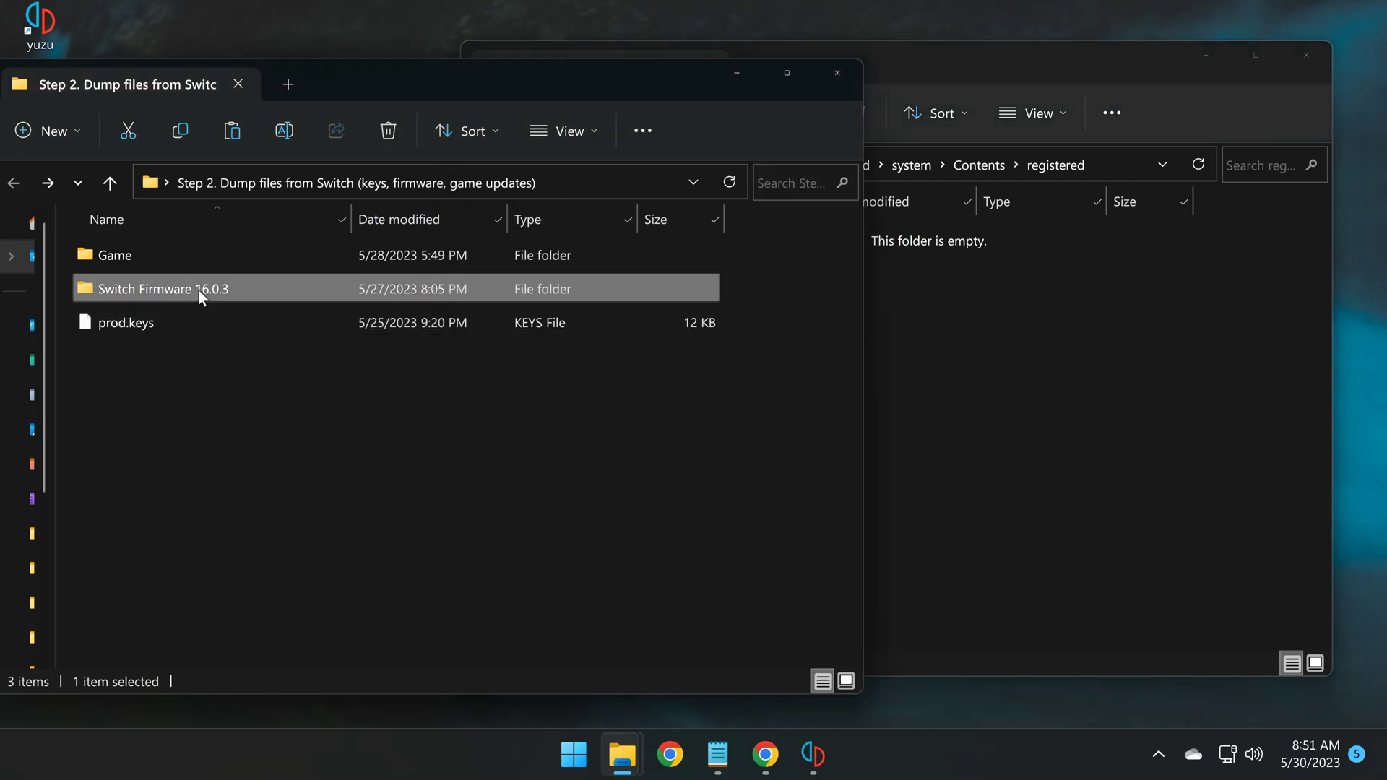
{"action": "double_click", "coordinate": [157, 287]}
{"action": "key", "text": "ctrl+a"}
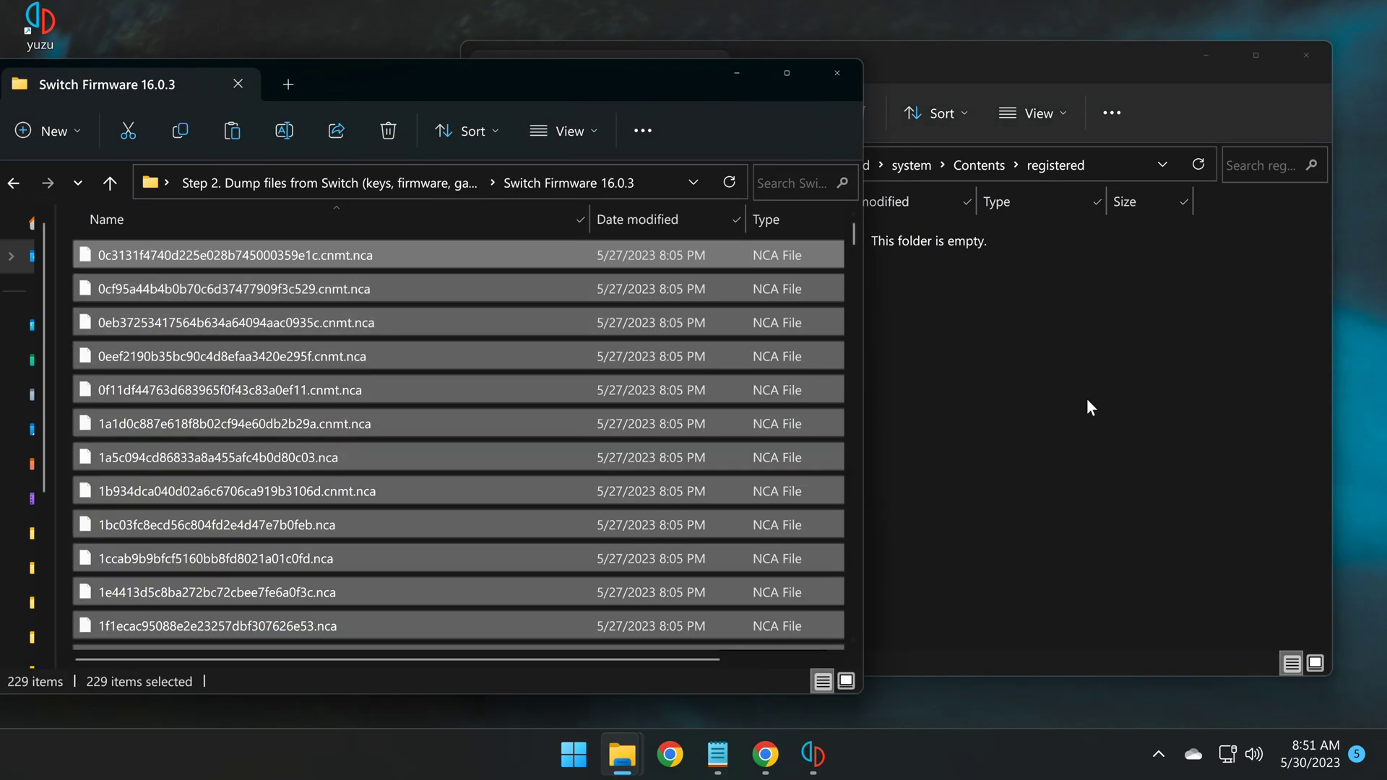
{"action": "left_click", "coordinate": [1086, 397]}
{"action": "key", "text": "ctrl+v"}
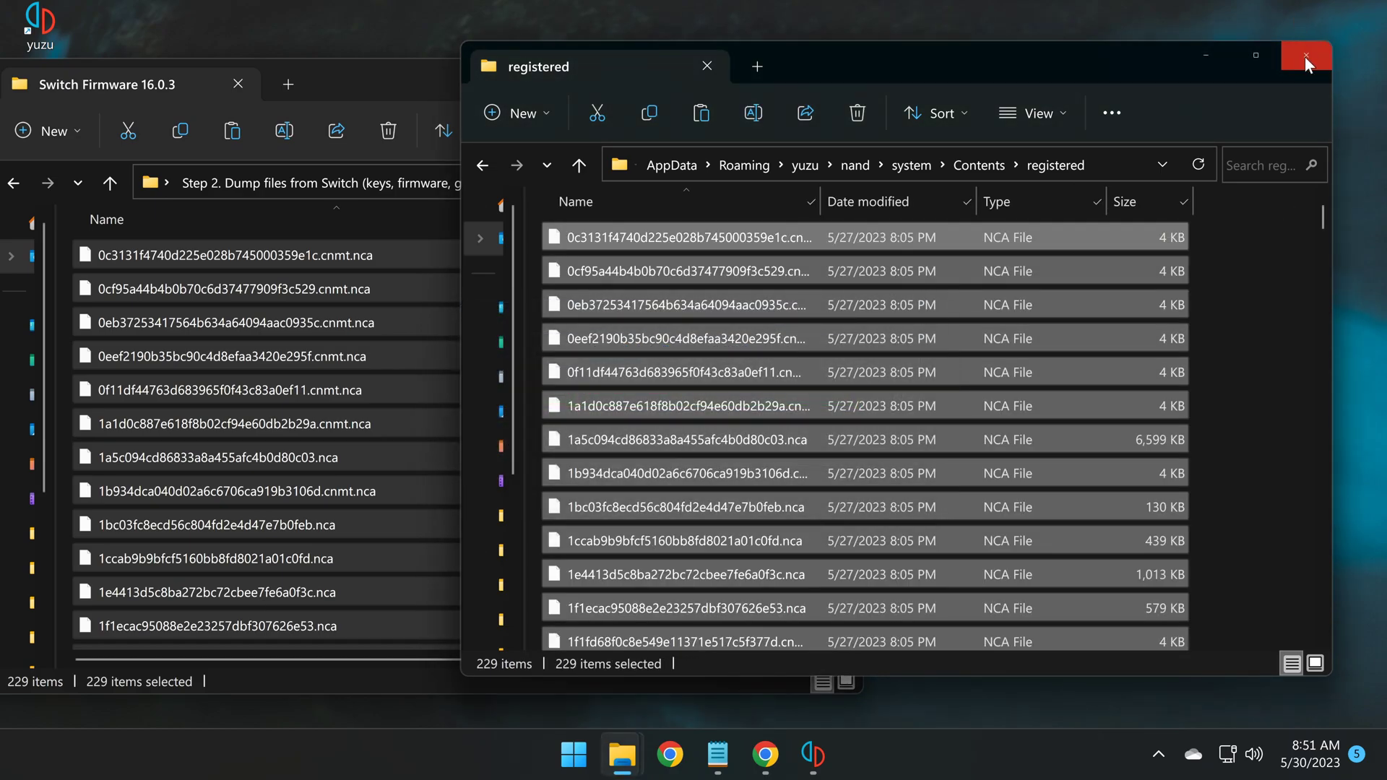
{"action": "left_click", "coordinate": [1304, 56]}
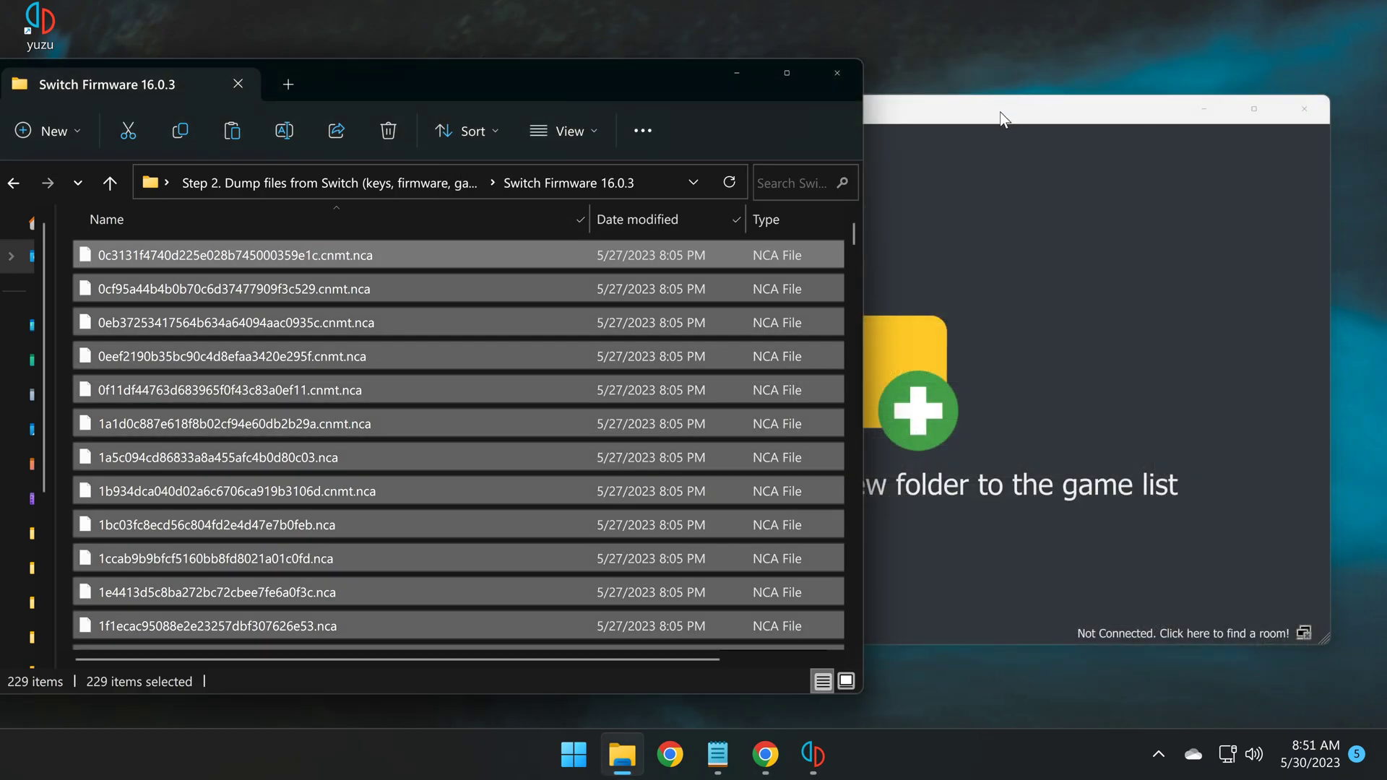
{"action": "left_click_drag", "start_coordinate": [1002, 118], "coordinate": [920, 96]}
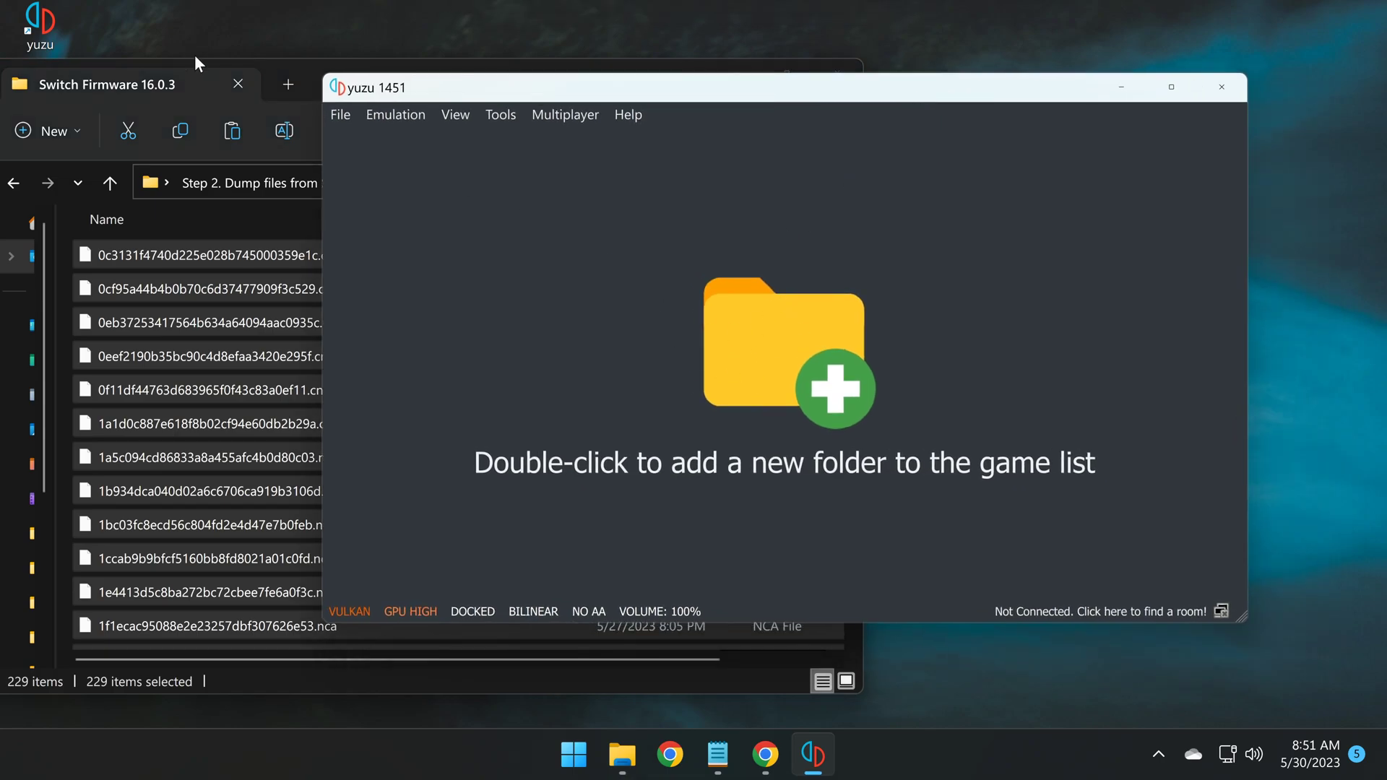
Add the Step 2 Game folder path as yuzu's game directory so Tears of the Kingdom is listed
{"action": "left_click", "coordinate": [195, 84]}
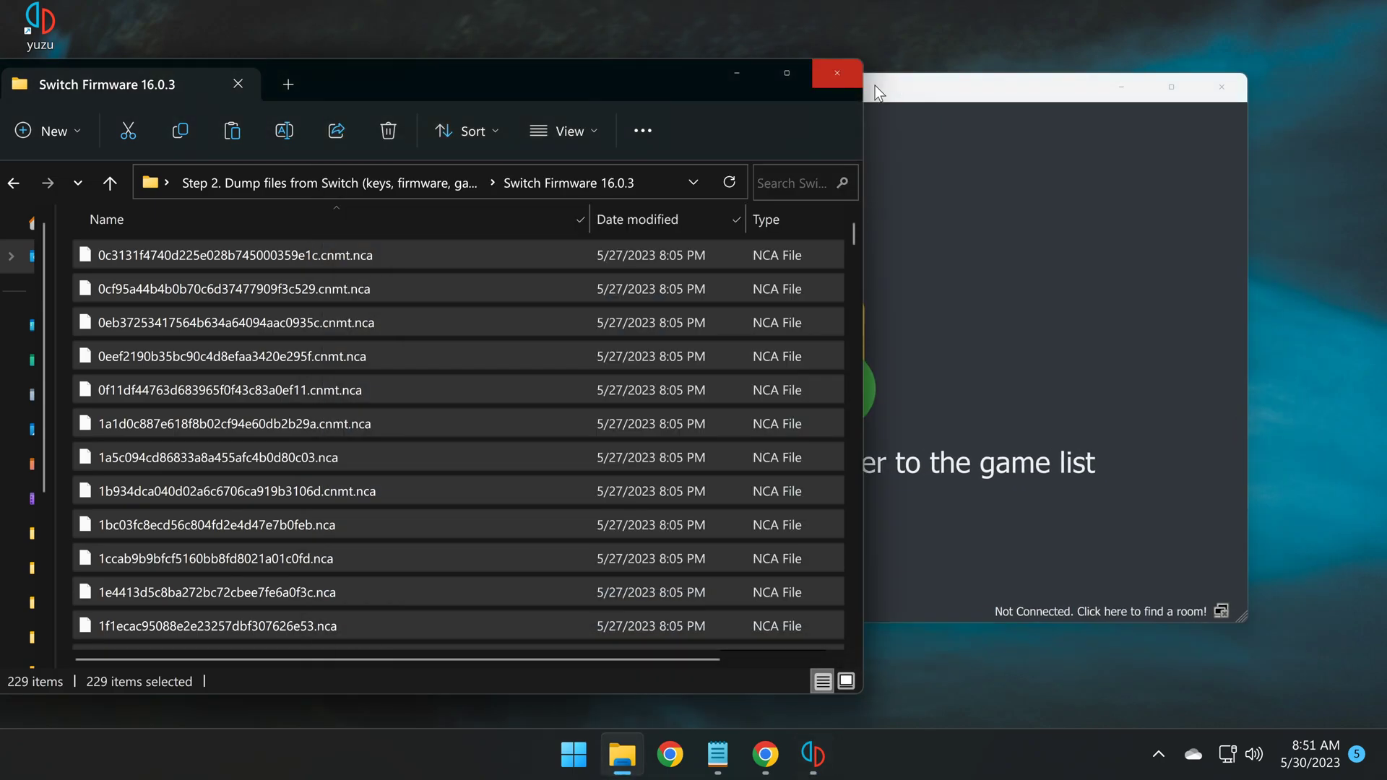
{"action": "left_click", "coordinate": [839, 84]}
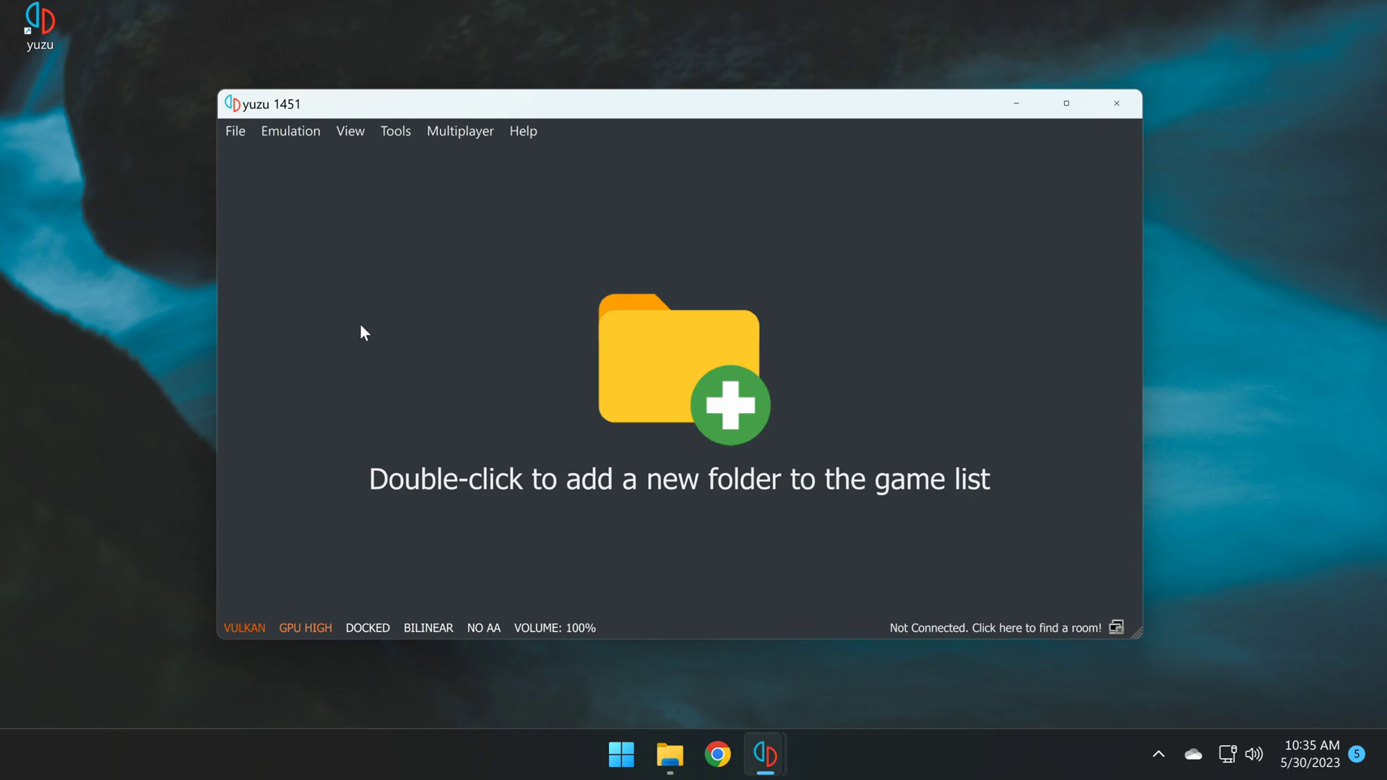
{"action": "double_click", "coordinate": [669, 344]}
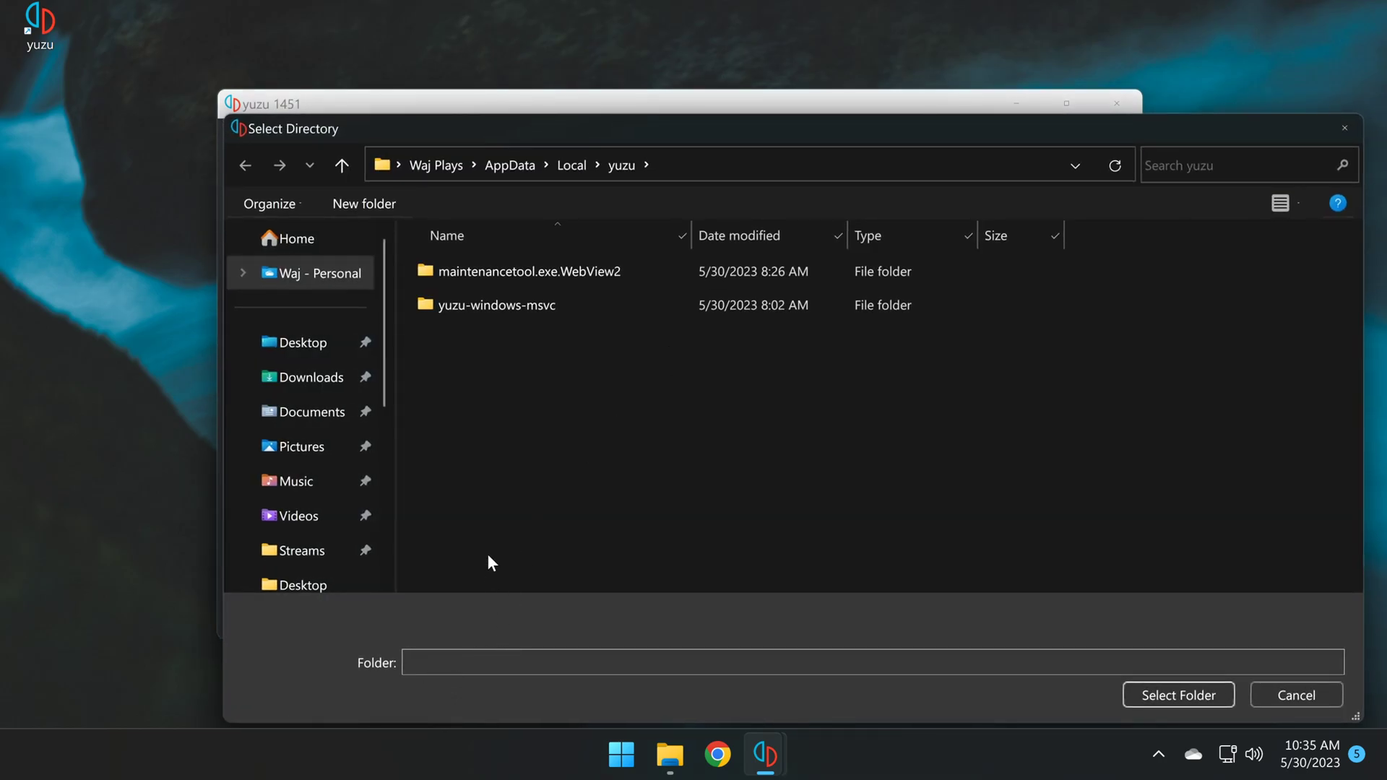
{"action": "left_click", "coordinate": [442, 662]}
{"action": "type", "text": "C:\\Users\\purle\\Desktop\\Step 2. Dump files from Switch (keys, firmware, game updates)\\Game"}
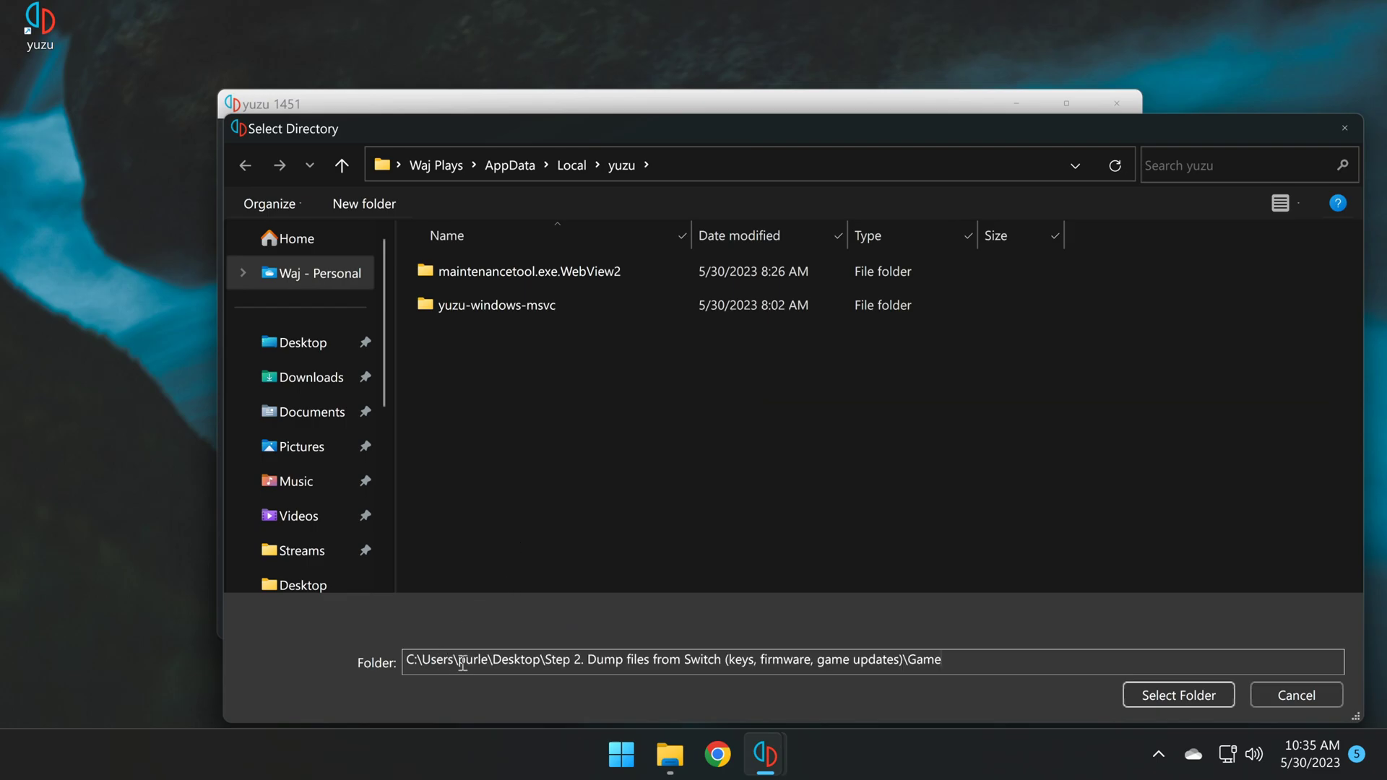
{"action": "double_click", "coordinate": [474, 659]}
{"action": "left_click_drag", "start_coordinate": [477, 660], "coordinate": [942, 659]}
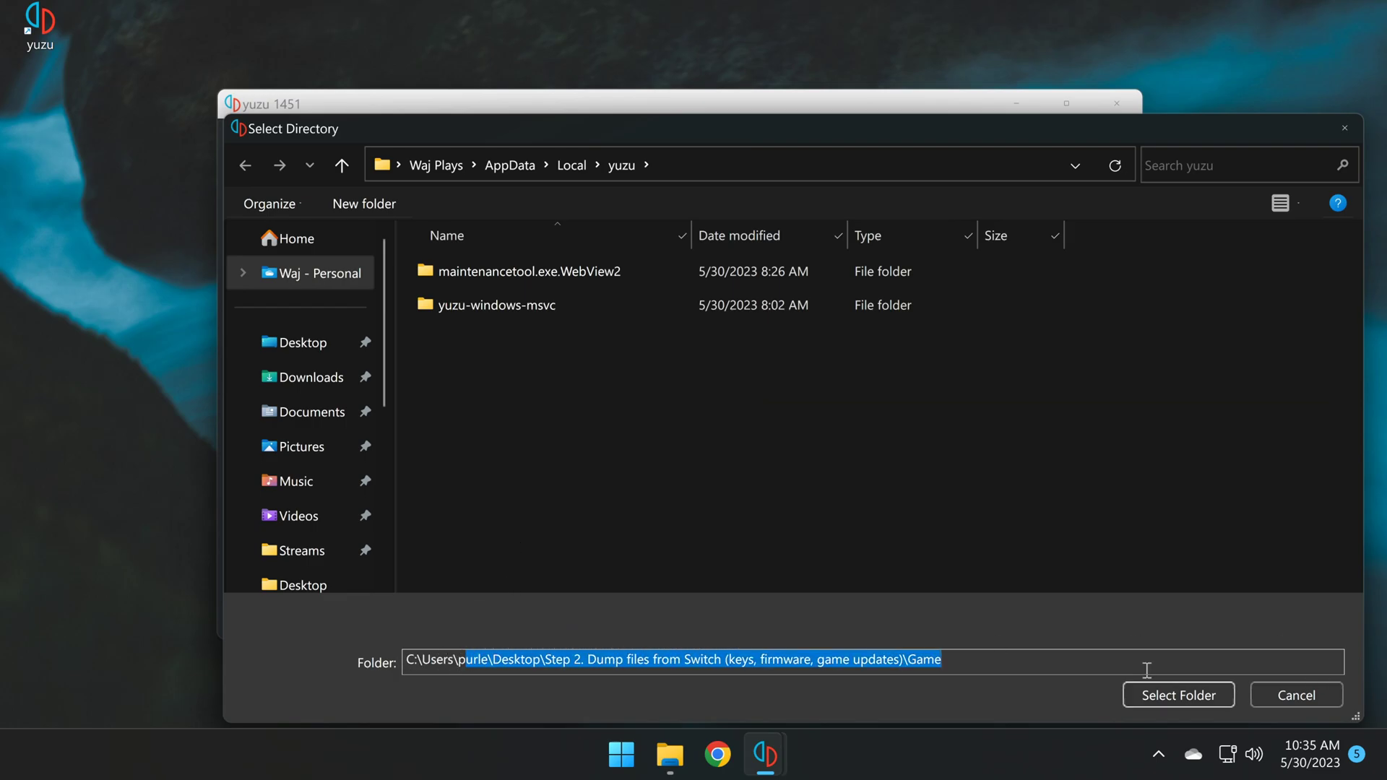
{"action": "left_click", "coordinate": [1175, 695]}
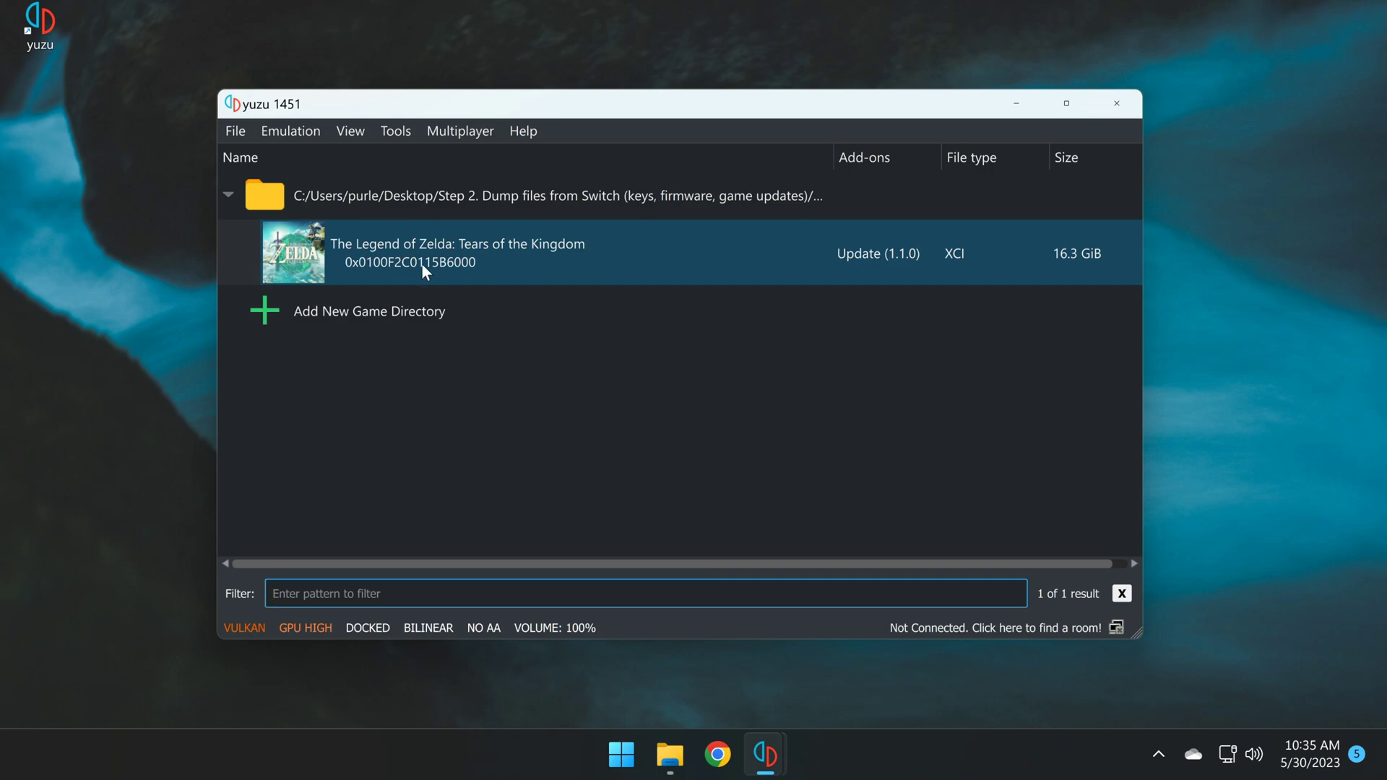
Install TOTK_Update_1.1.0.nsp to NAND via File > Install Files to NAND and confirm the result
{"action": "left_click_drag", "start_coordinate": [419, 114], "coordinate": [322, 128]}
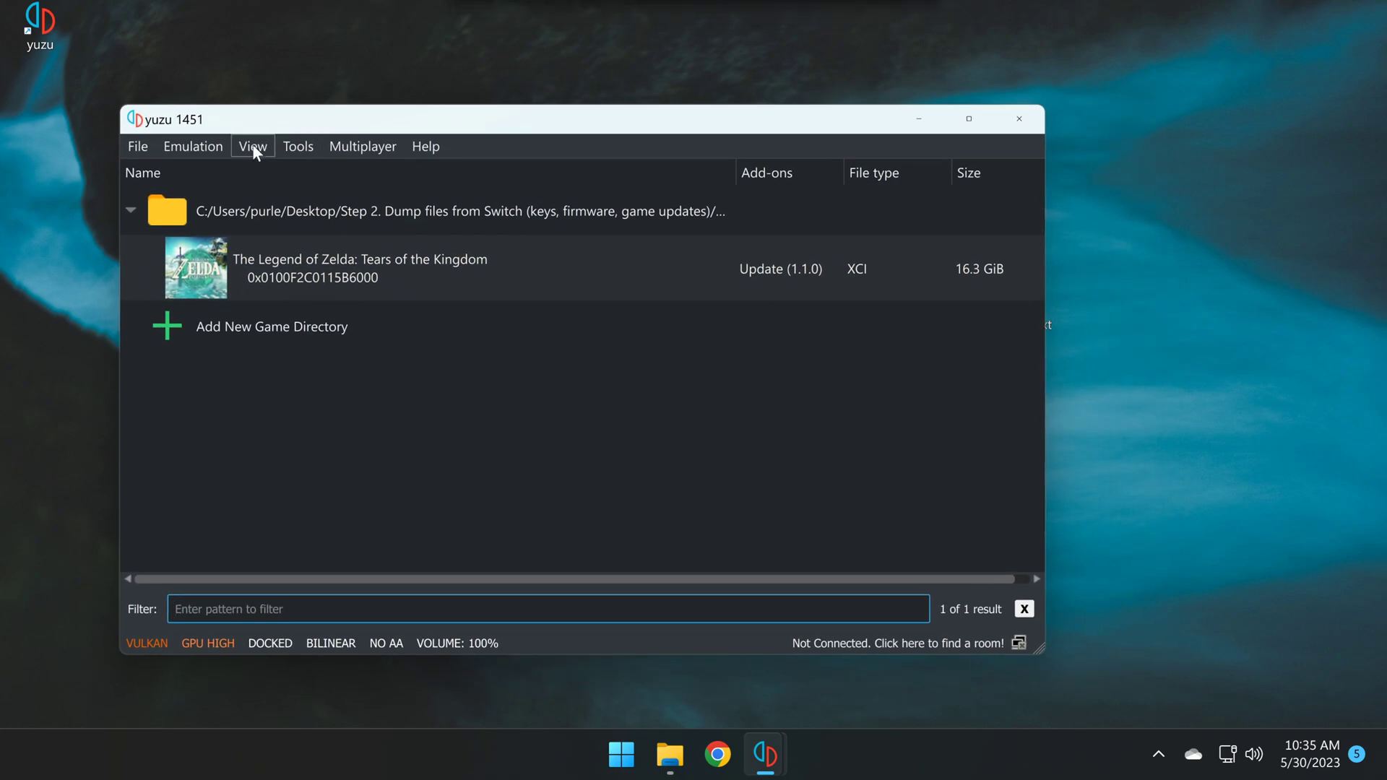
{"action": "left_click", "coordinate": [138, 148]}
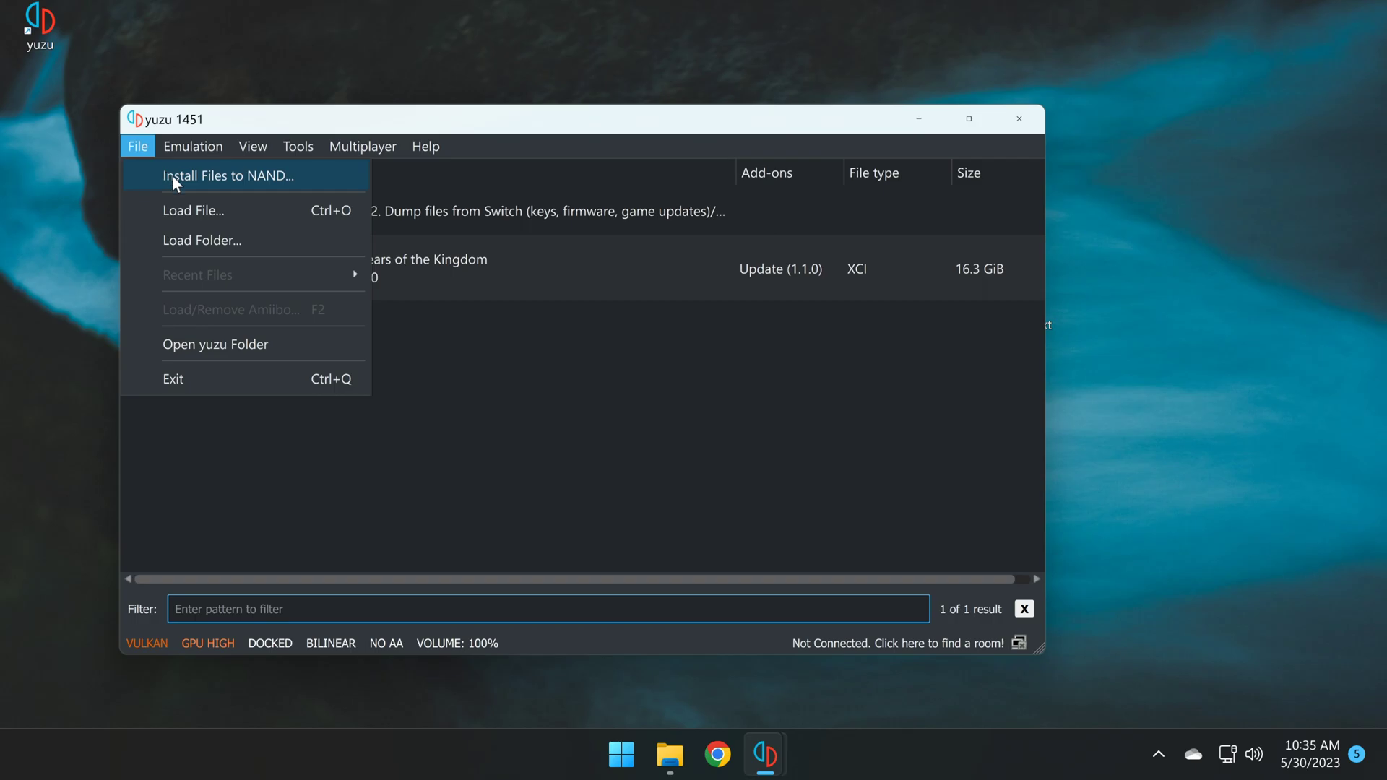
{"action": "left_click", "coordinate": [172, 175]}
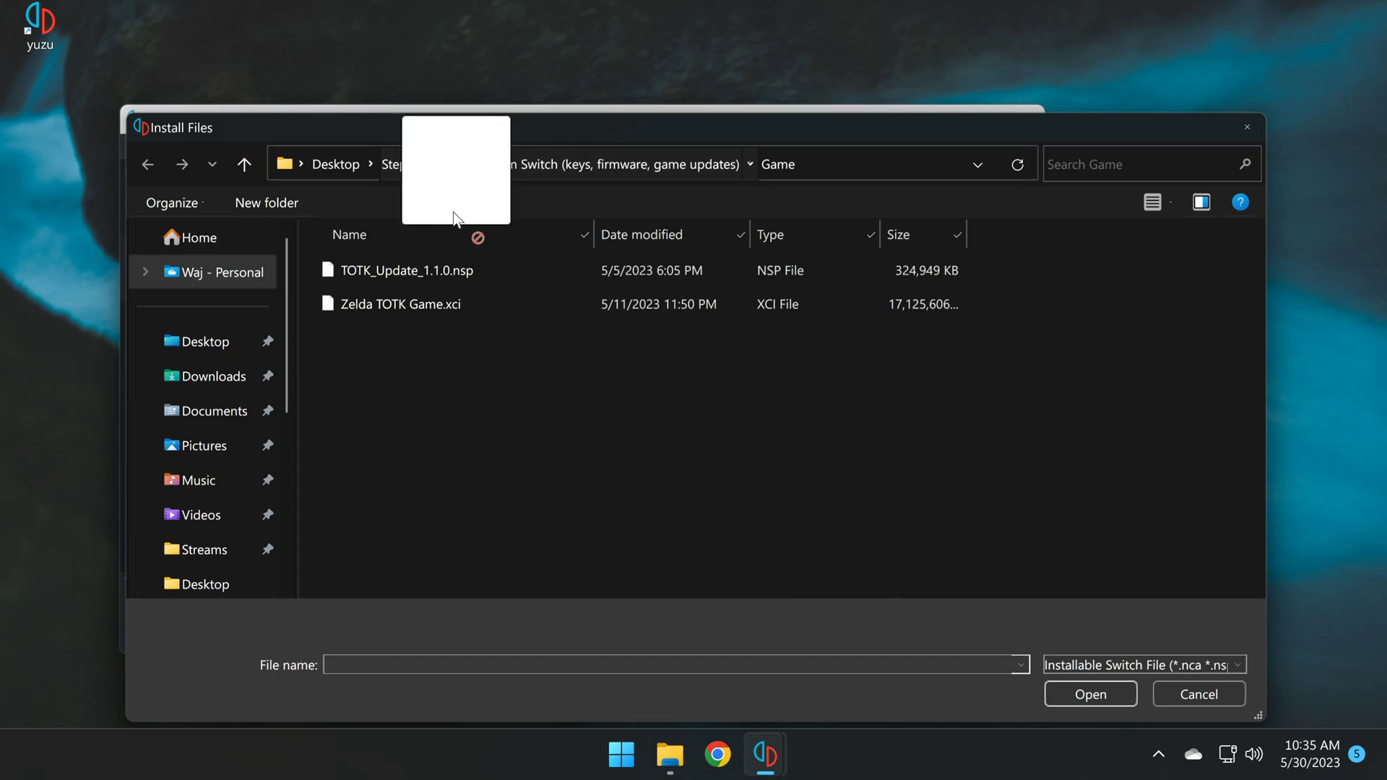
{"action": "left_click", "coordinate": [416, 280]}
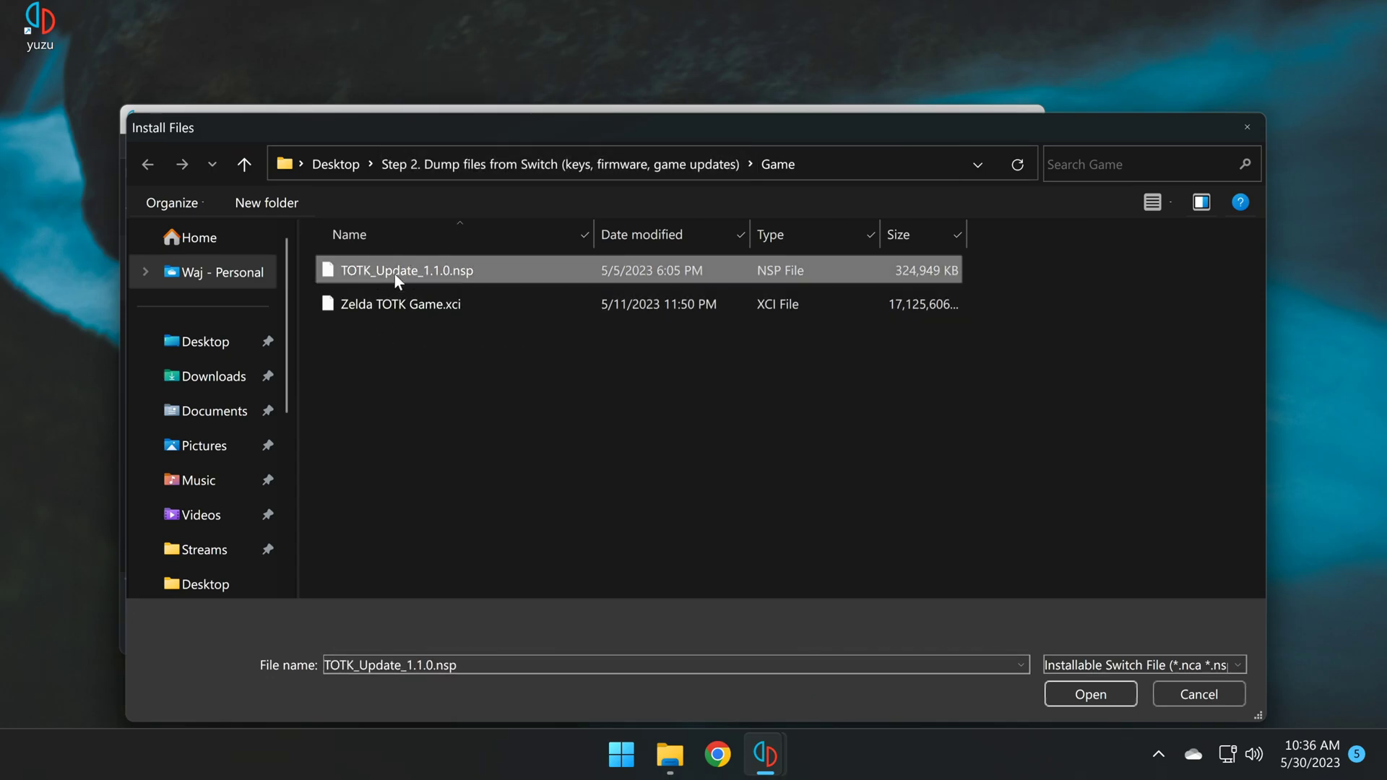
{"action": "double_click", "coordinate": [394, 275]}
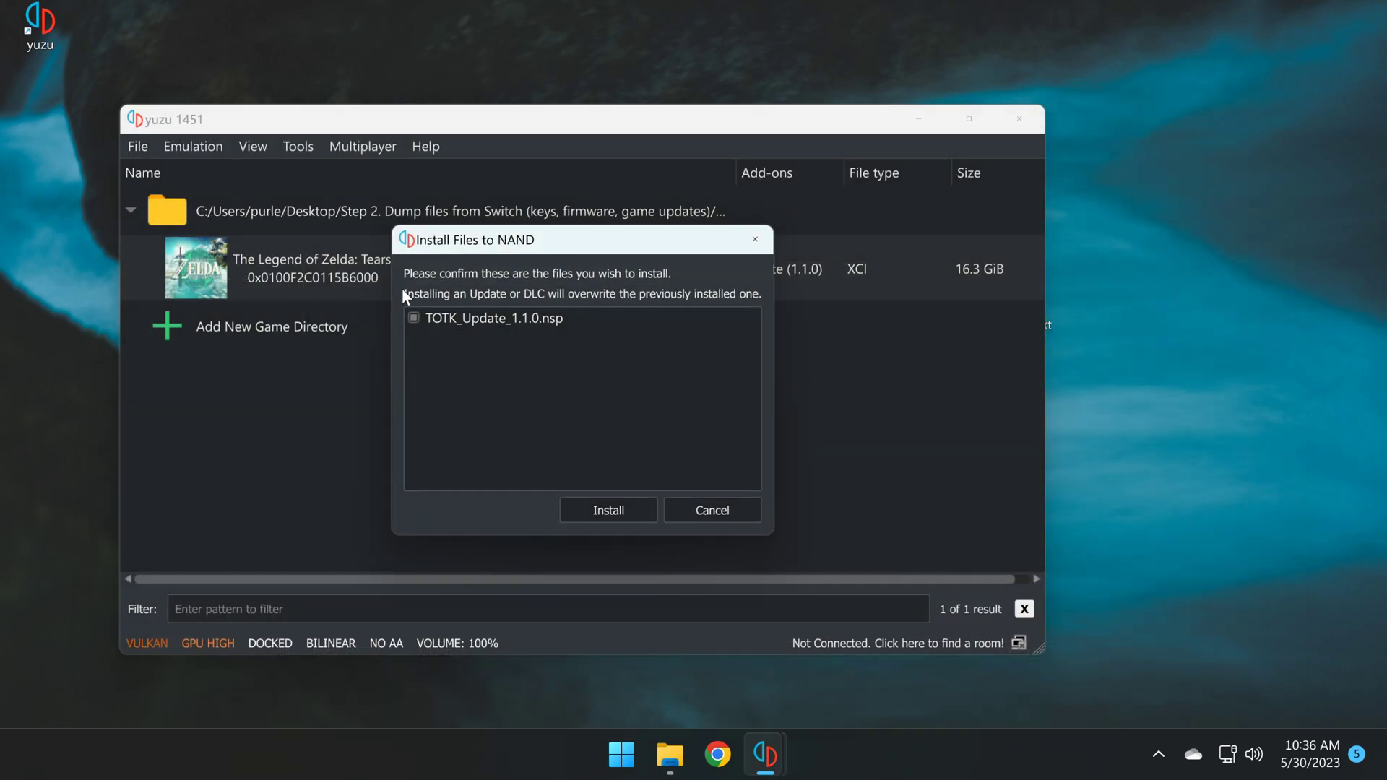
{"action": "left_click", "coordinate": [612, 510]}
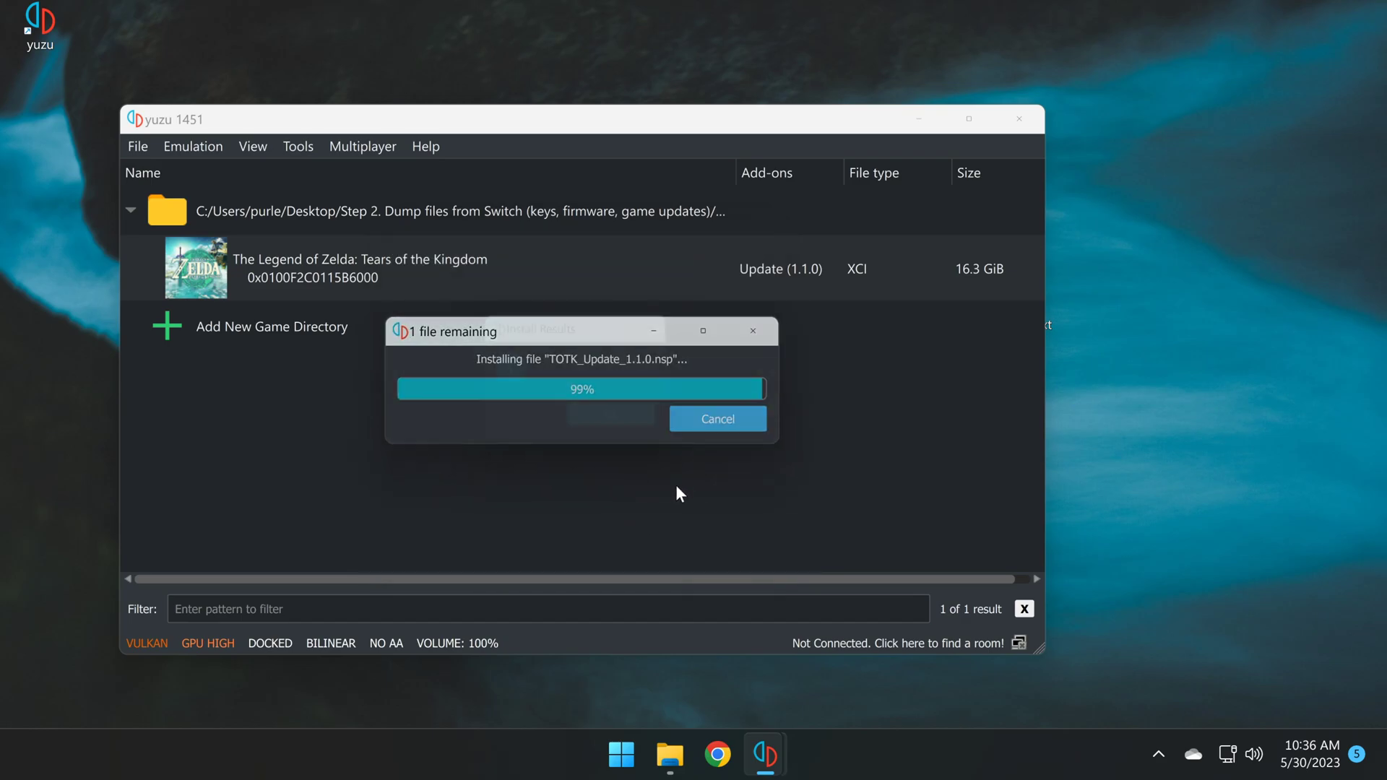
{"action": "left_click", "coordinate": [637, 426]}
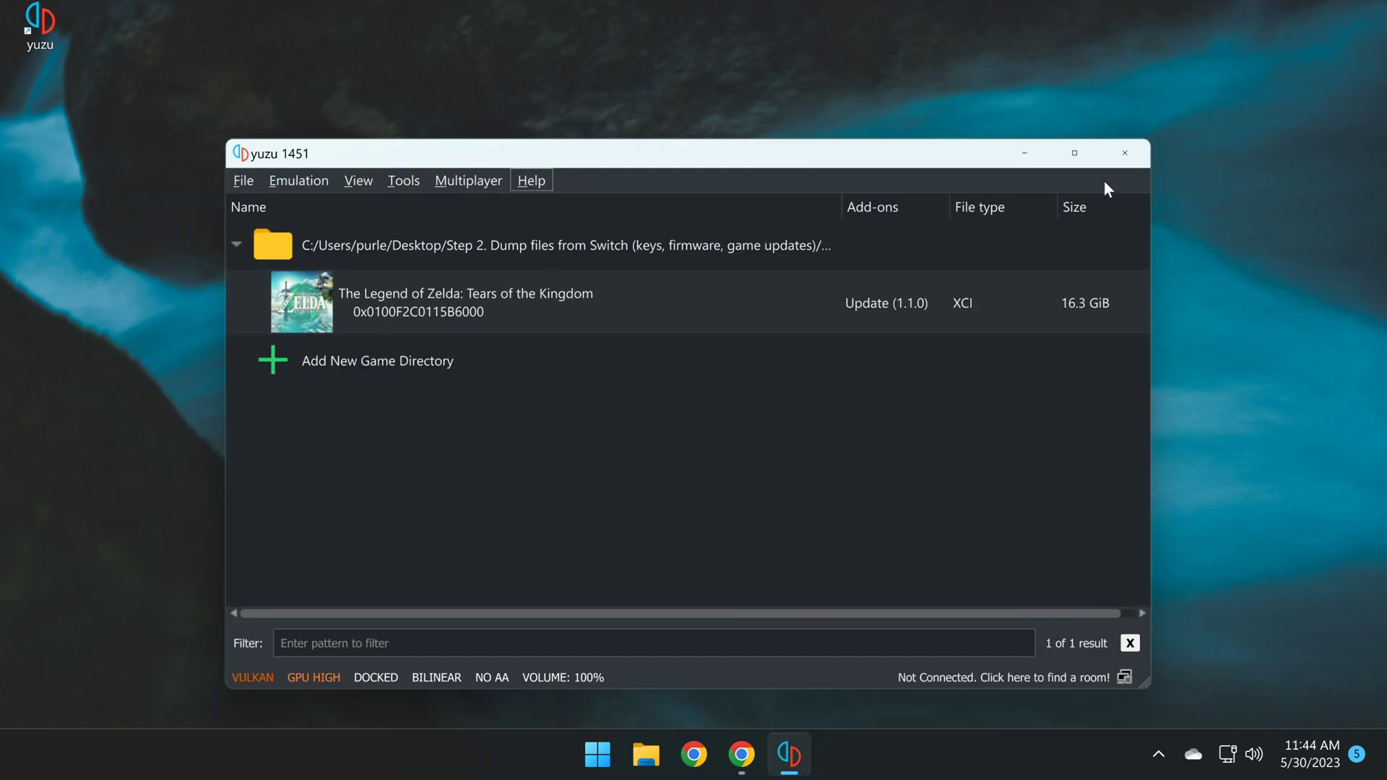
{"action": "left_click_drag", "start_coordinate": [697, 163], "coordinate": [692, 409]}
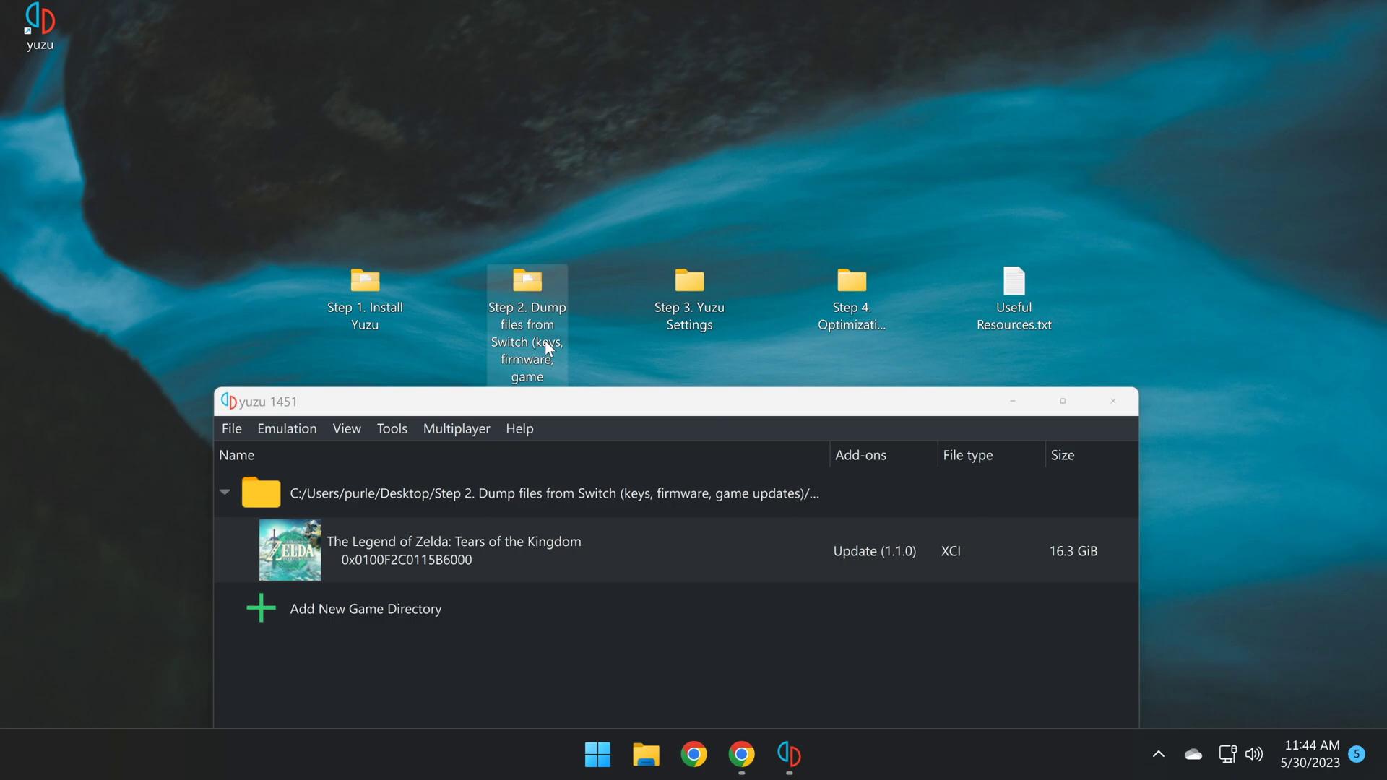
{"action": "left_click", "coordinate": [537, 367]}
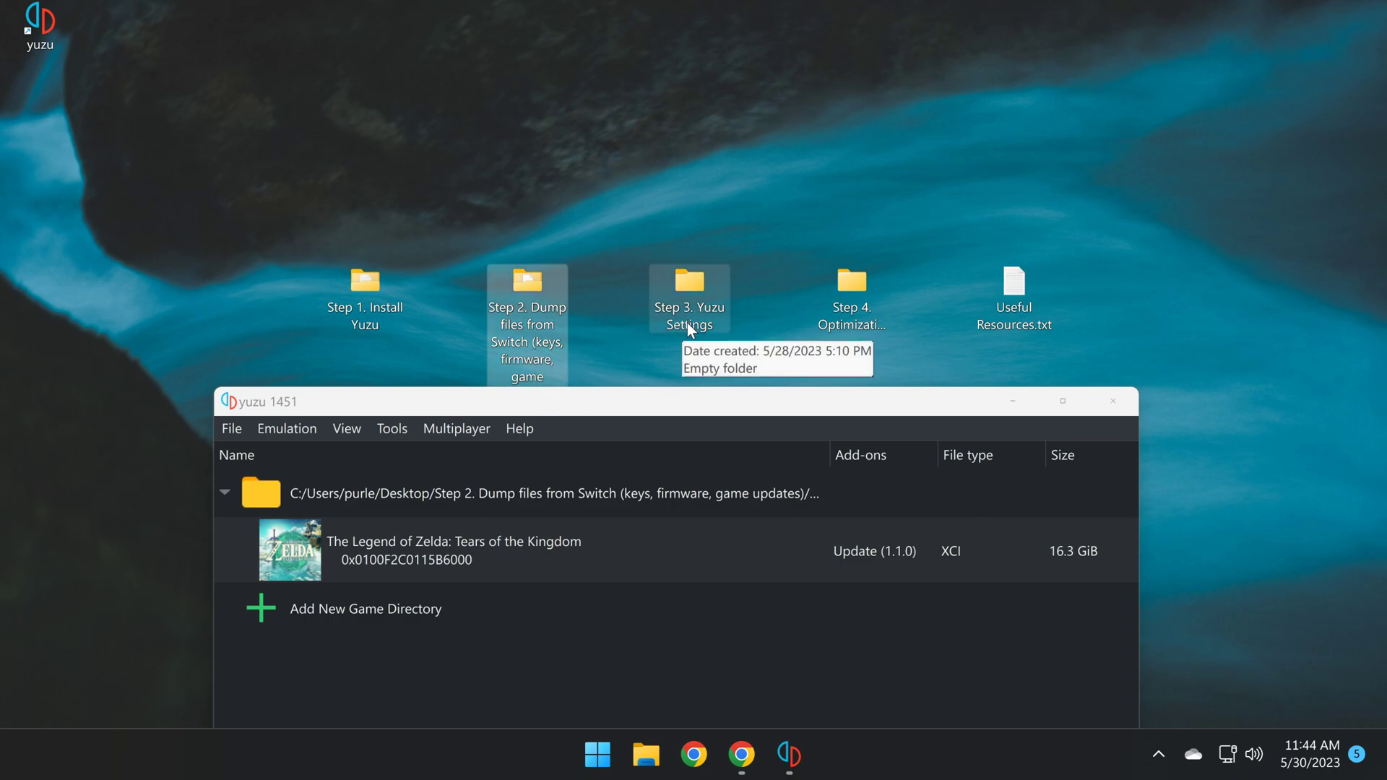
{"action": "left_click_drag", "start_coordinate": [626, 410], "coordinate": [639, 120]}
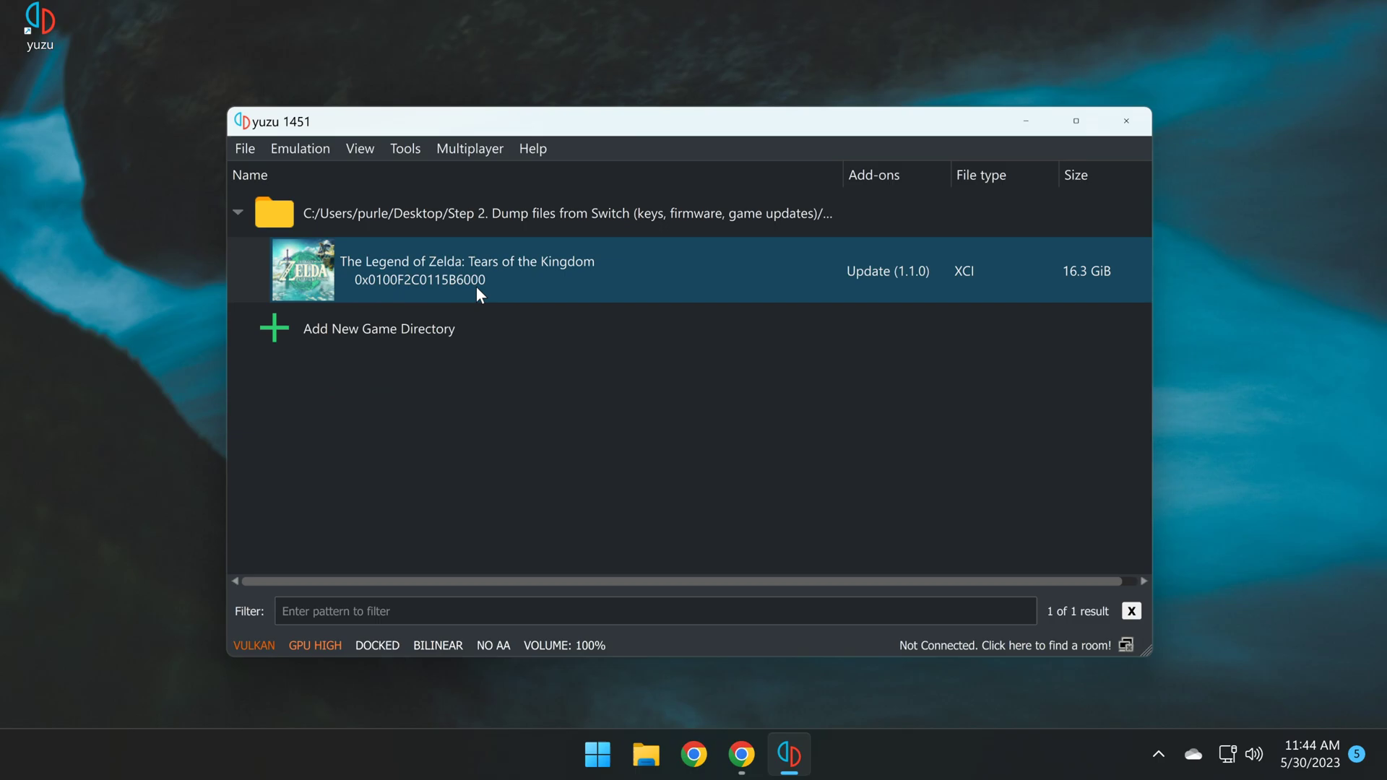
In Configuration > Graphics, set VSync to Mailbox and Fullscreen Mode to Exclusive Fullscreen
{"action": "left_click", "coordinate": [321, 150]}
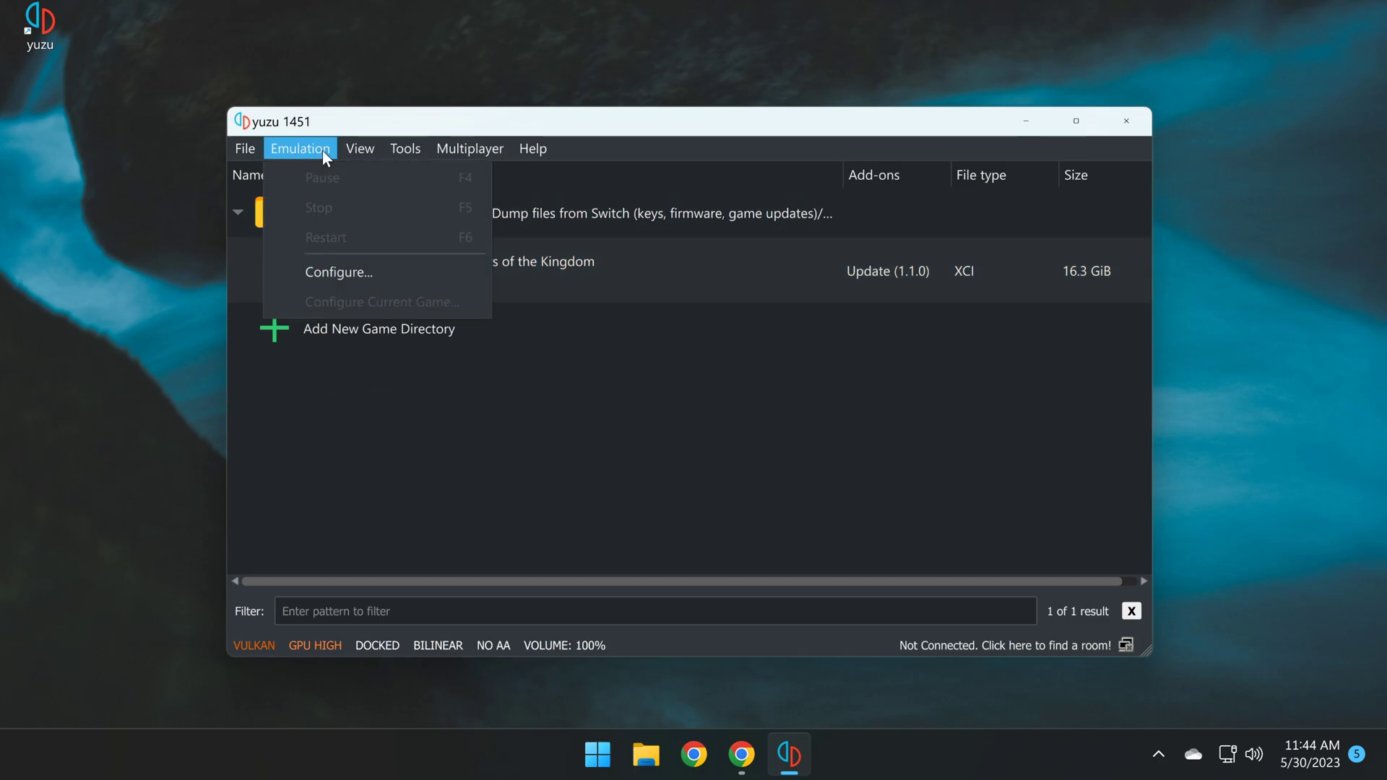
{"action": "left_click", "coordinate": [338, 273]}
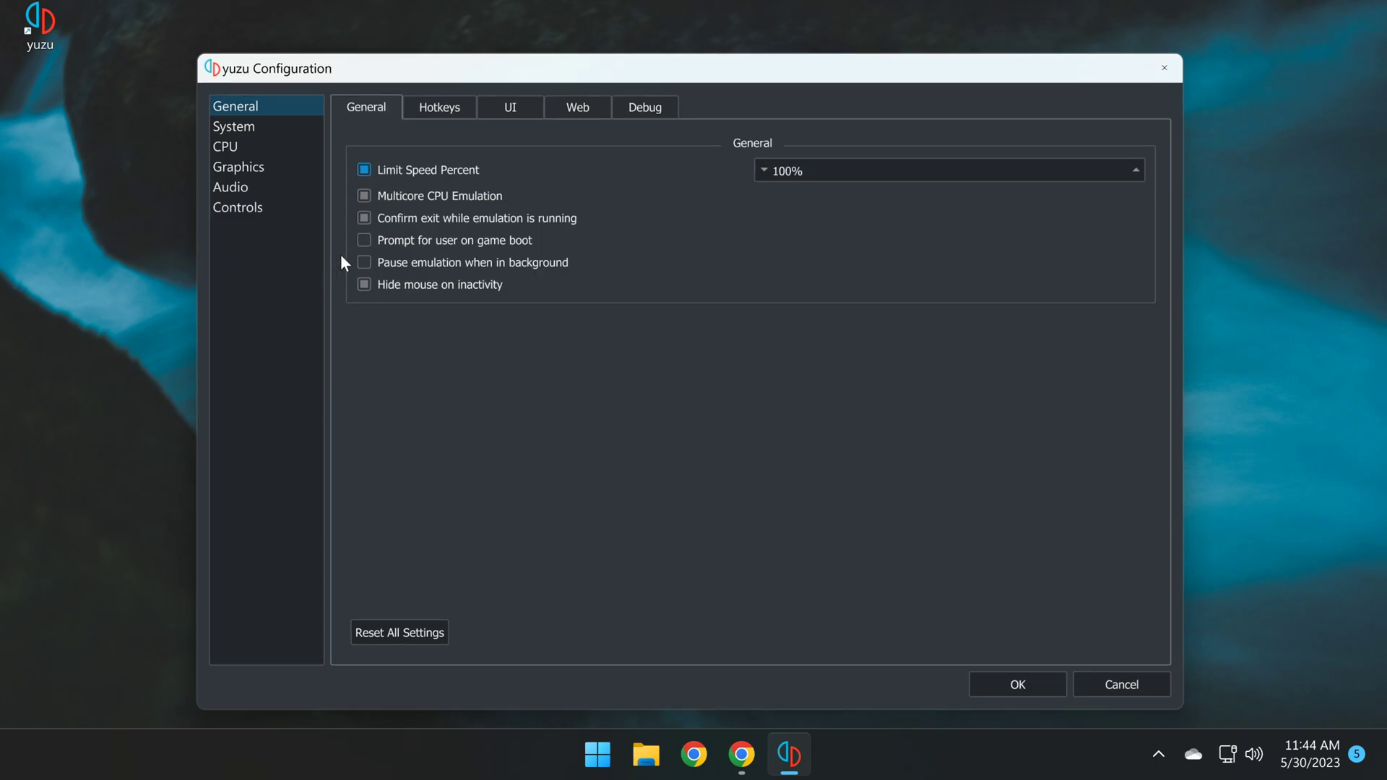
{"action": "left_click", "coordinate": [237, 171]}
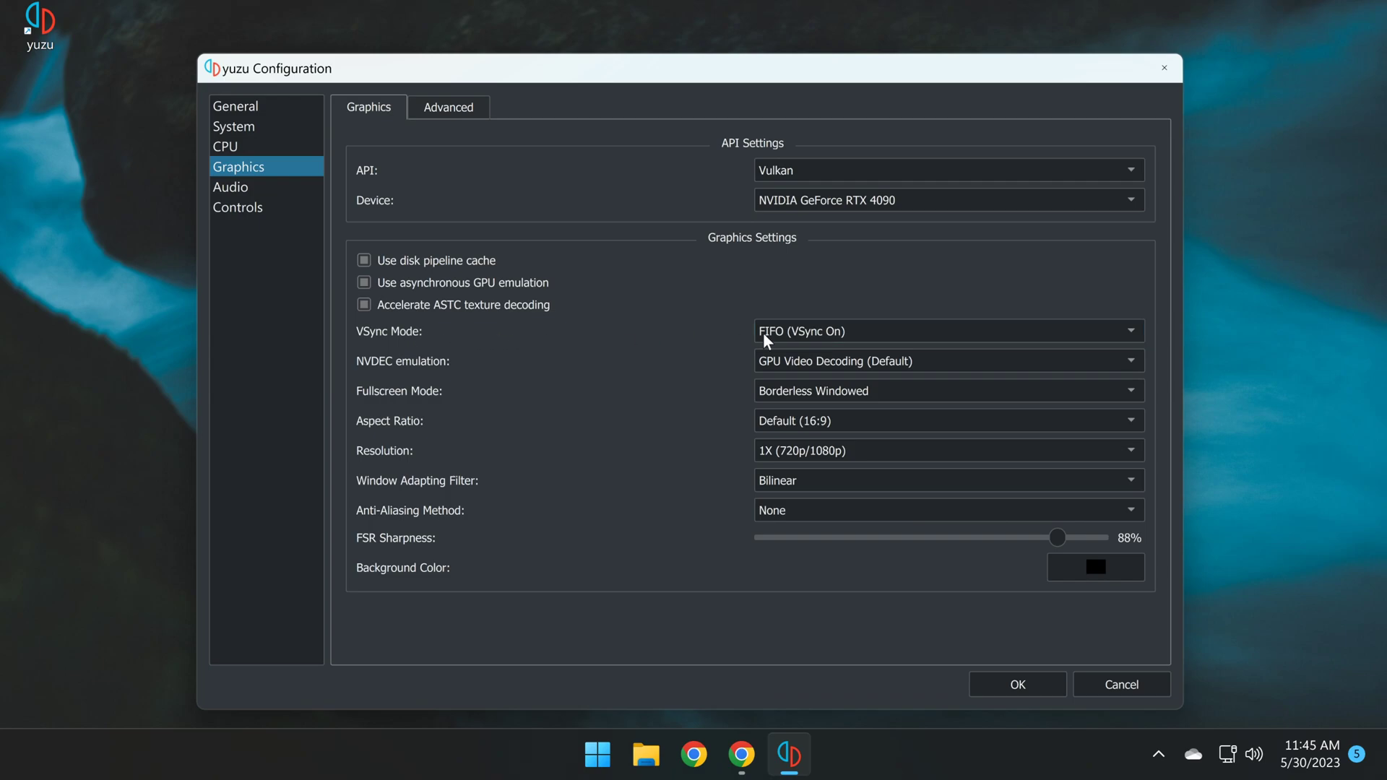
{"action": "left_click", "coordinate": [822, 331]}
{"action": "left_click", "coordinate": [802, 374]}
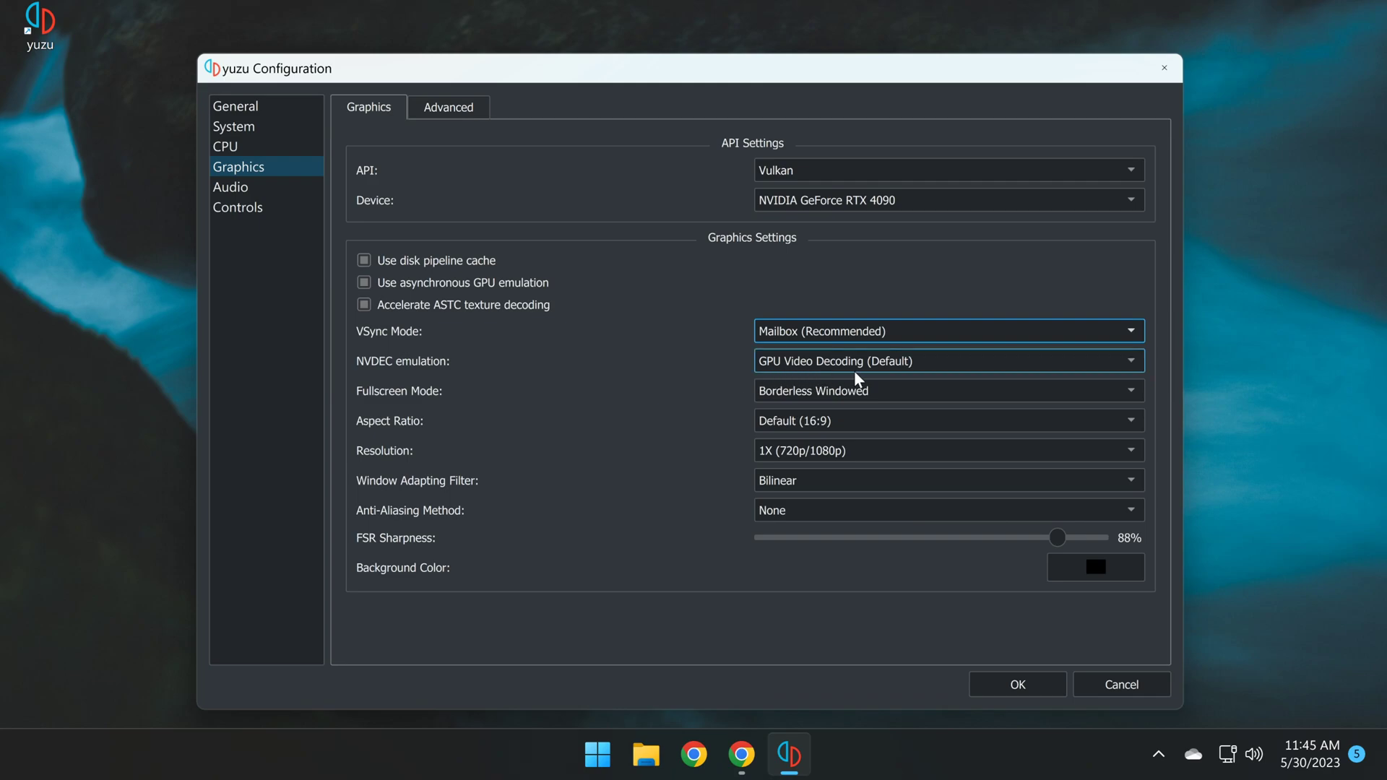
{"action": "left_click", "coordinate": [799, 391]}
{"action": "left_click", "coordinate": [783, 419]}
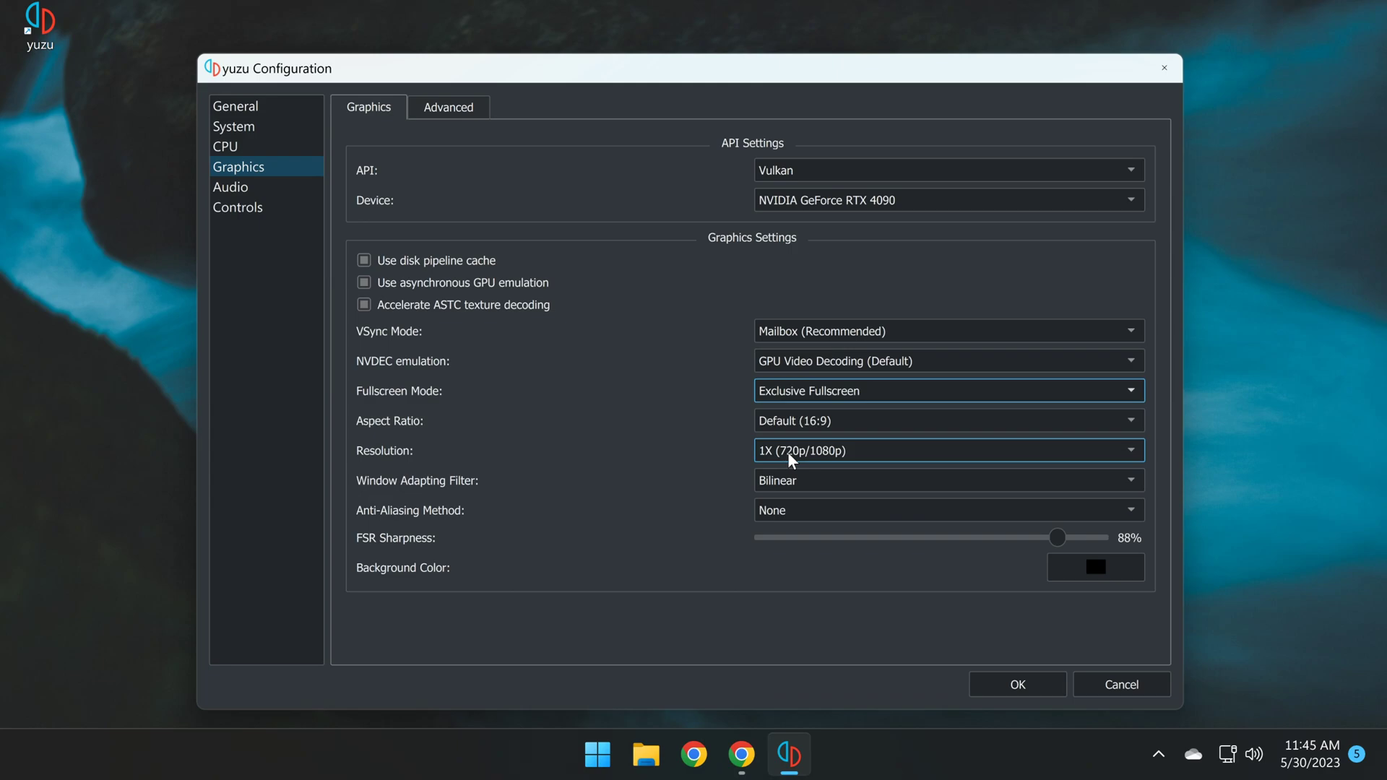
Set resolution to 4X (2880p/4320p) and the window adapting filter to Bicubic
{"action": "left_click", "coordinate": [866, 454]}
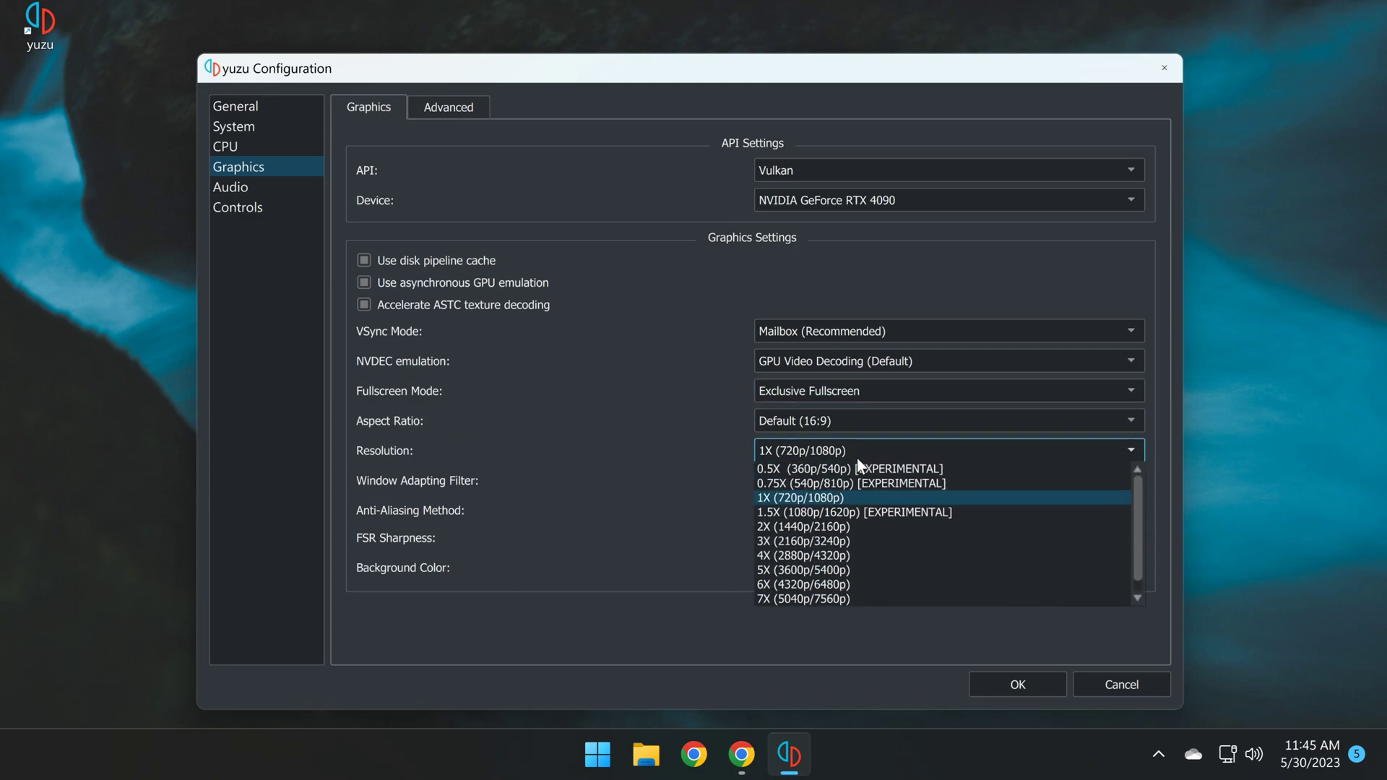
{"action": "left_click", "coordinate": [783, 559]}
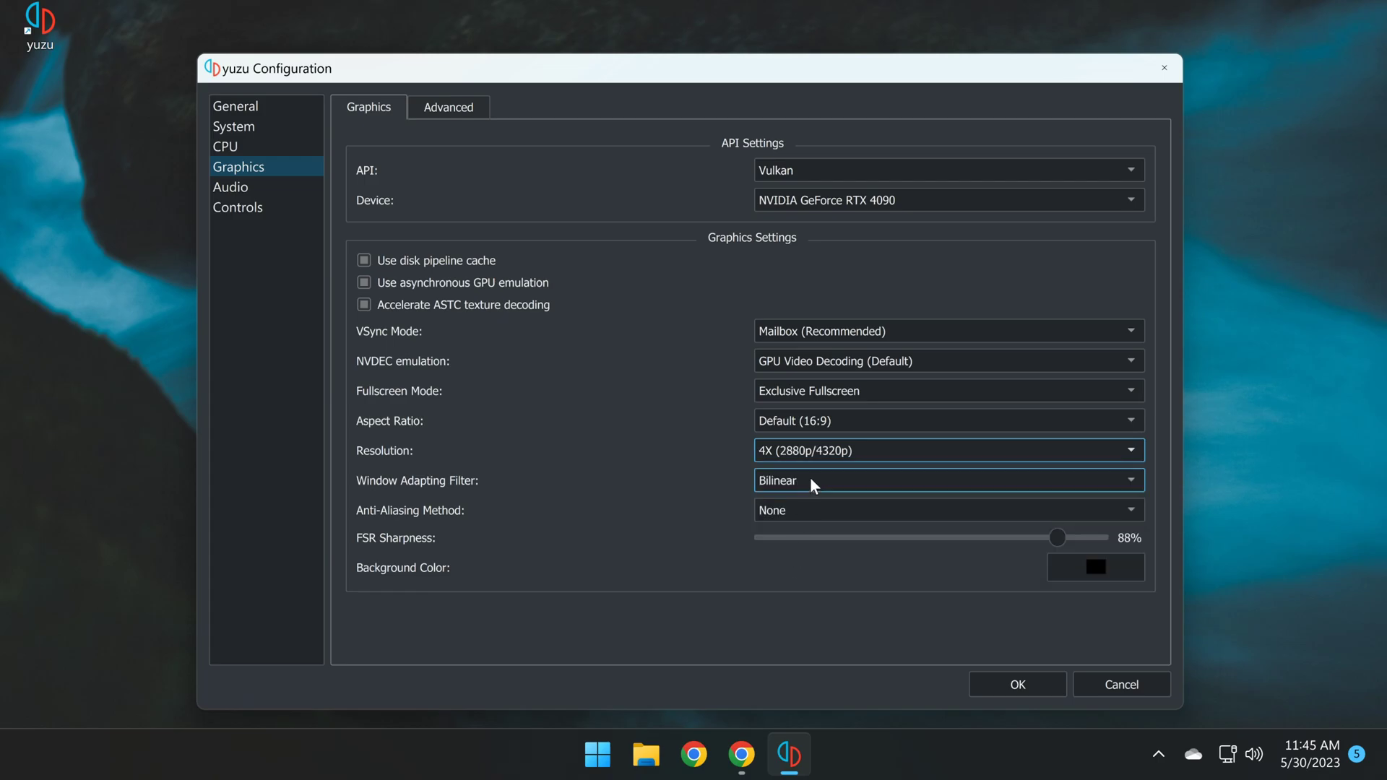
{"action": "left_click", "coordinate": [809, 452]}
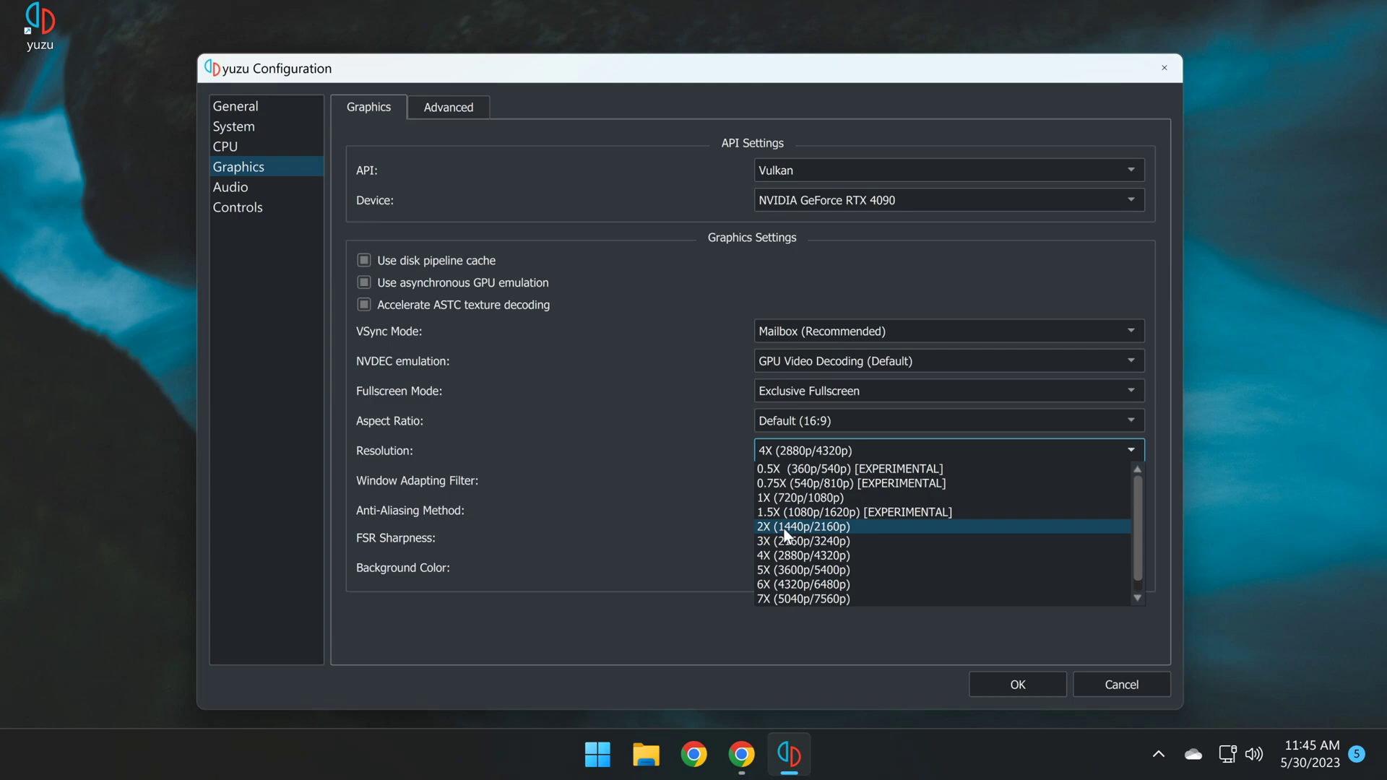
{"action": "left_click", "coordinate": [666, 523]}
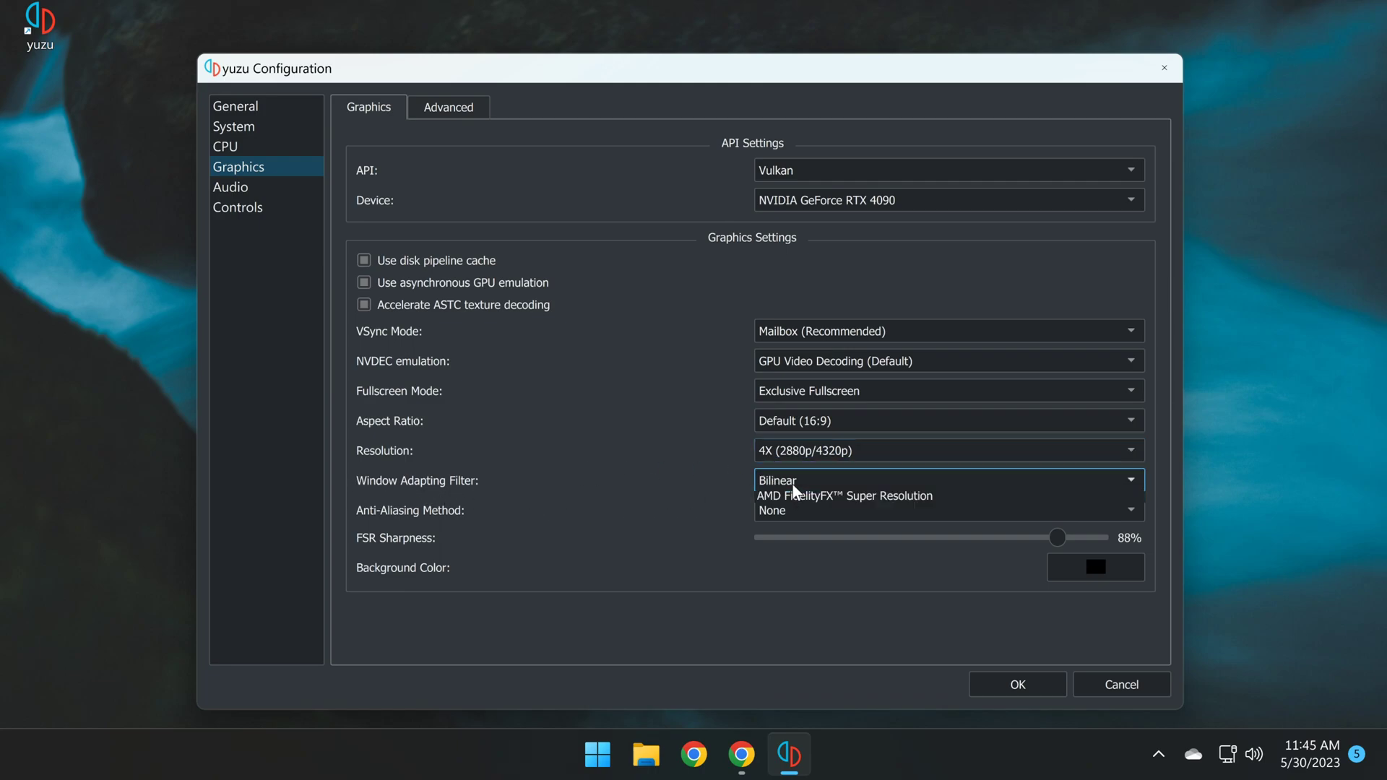
{"action": "left_click", "coordinate": [793, 481]}
{"action": "left_click", "coordinate": [791, 529]}
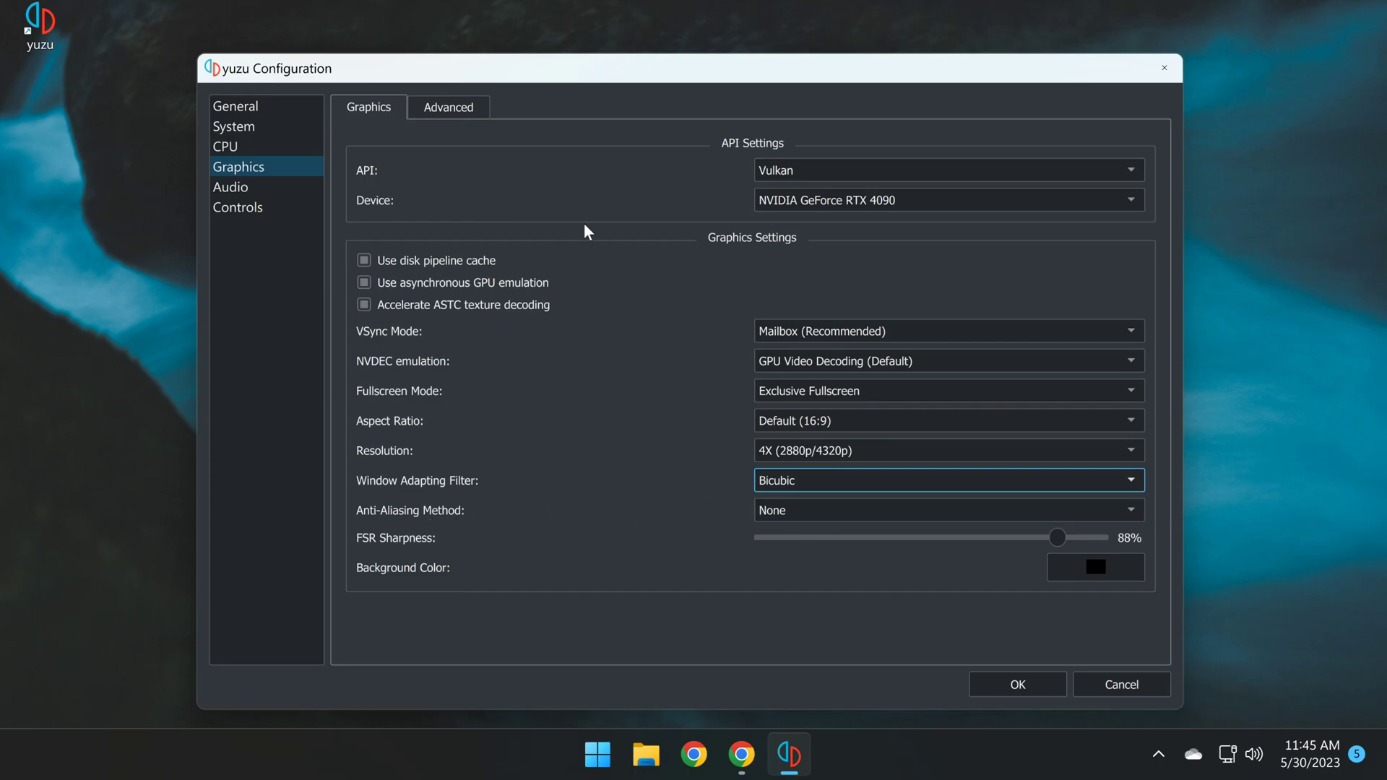
Set advanced graphics Accuracy Level to Normal and enable Reactive Flushing
{"action": "left_click", "coordinate": [453, 113]}
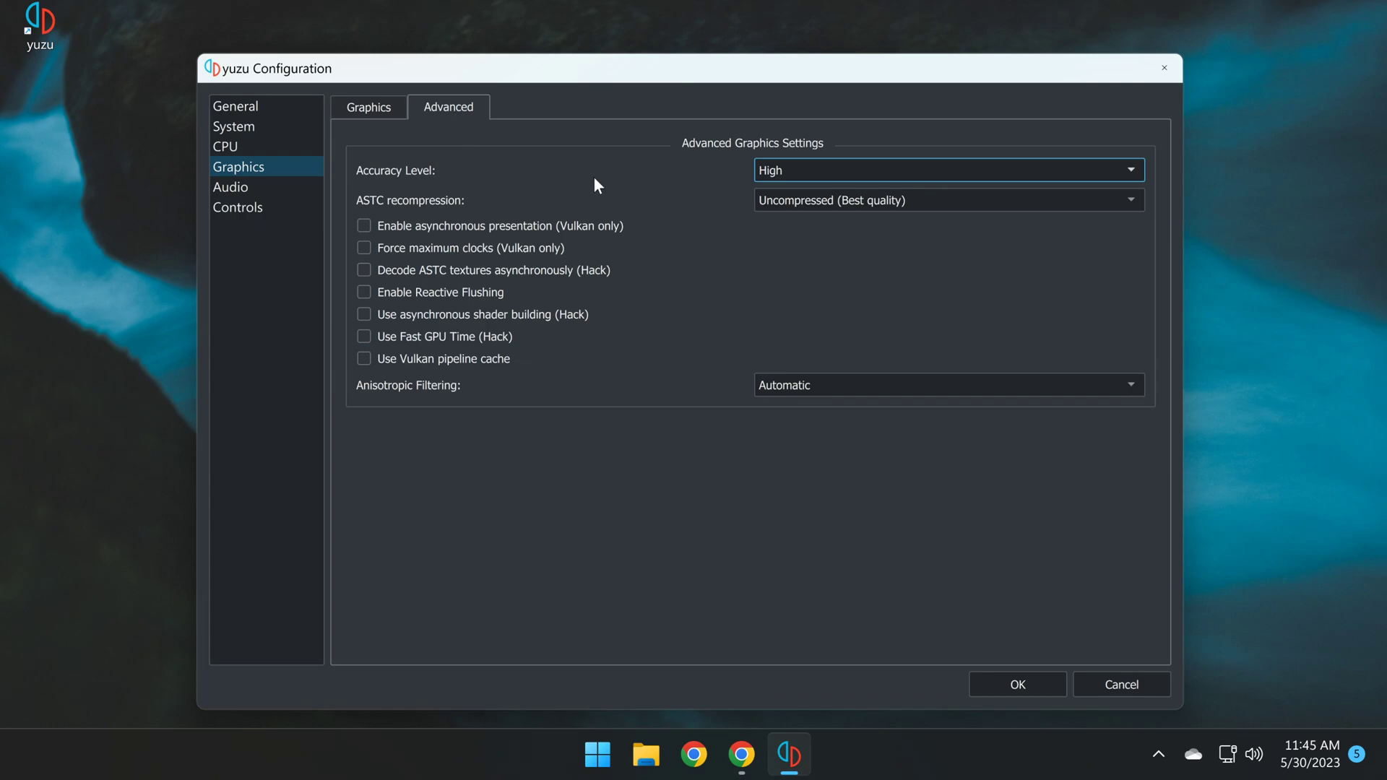
{"action": "left_click", "coordinate": [790, 171]}
{"action": "left_click", "coordinate": [788, 186]}
{"action": "left_click", "coordinate": [365, 293]}
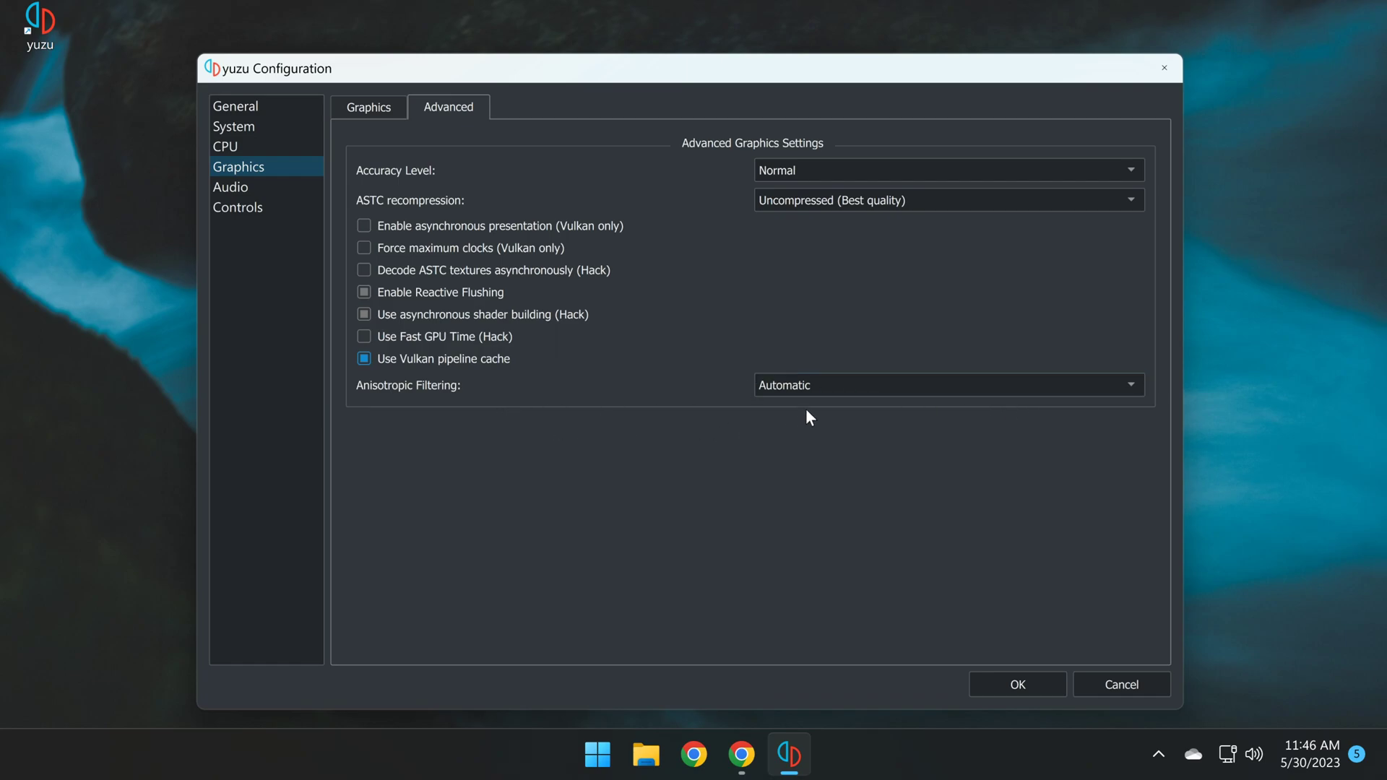
Set Anisotropic Filtering to 16x and save the yuzu configuration
{"action": "left_click", "coordinate": [826, 385]}
{"action": "left_click", "coordinate": [795, 469]}
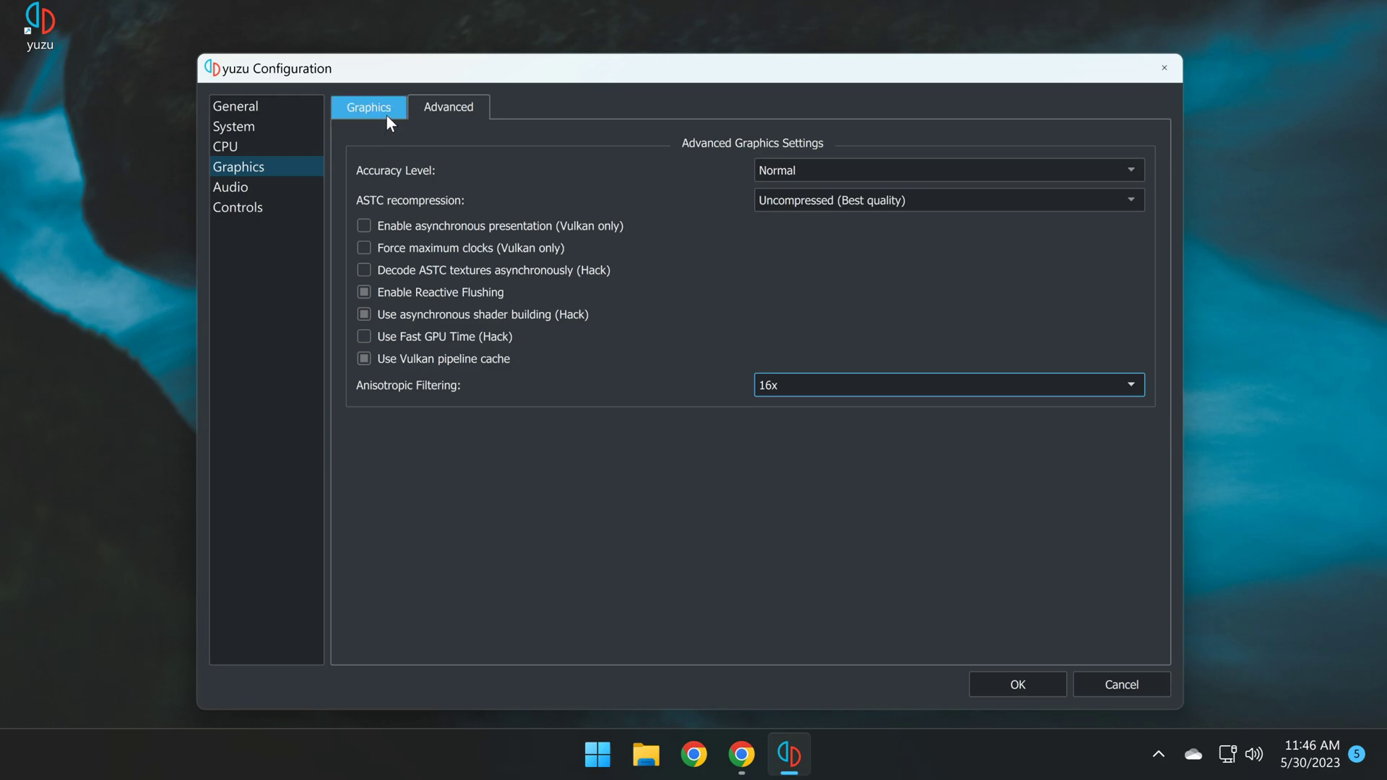
{"action": "left_click", "coordinate": [368, 108]}
{"action": "left_click", "coordinate": [448, 107]}
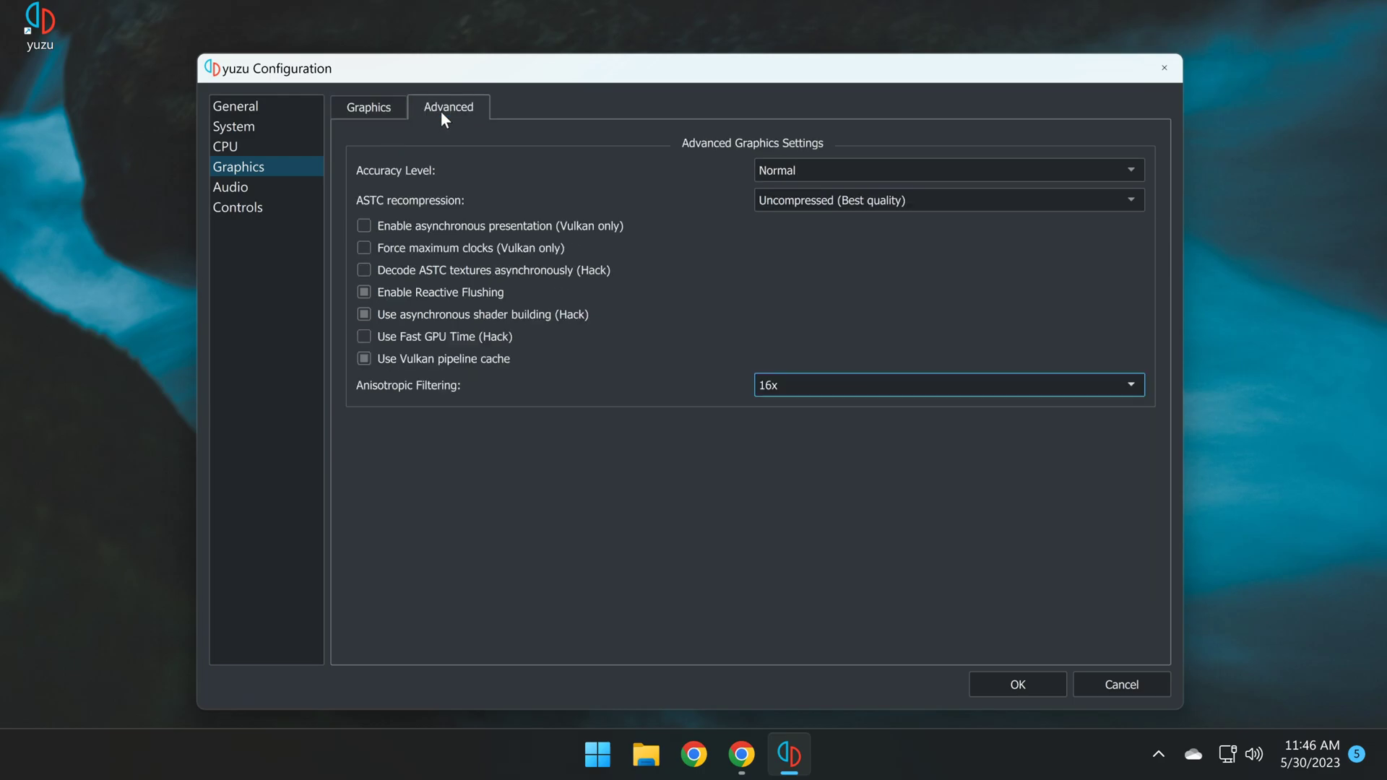
{"action": "left_click", "coordinate": [1033, 685]}
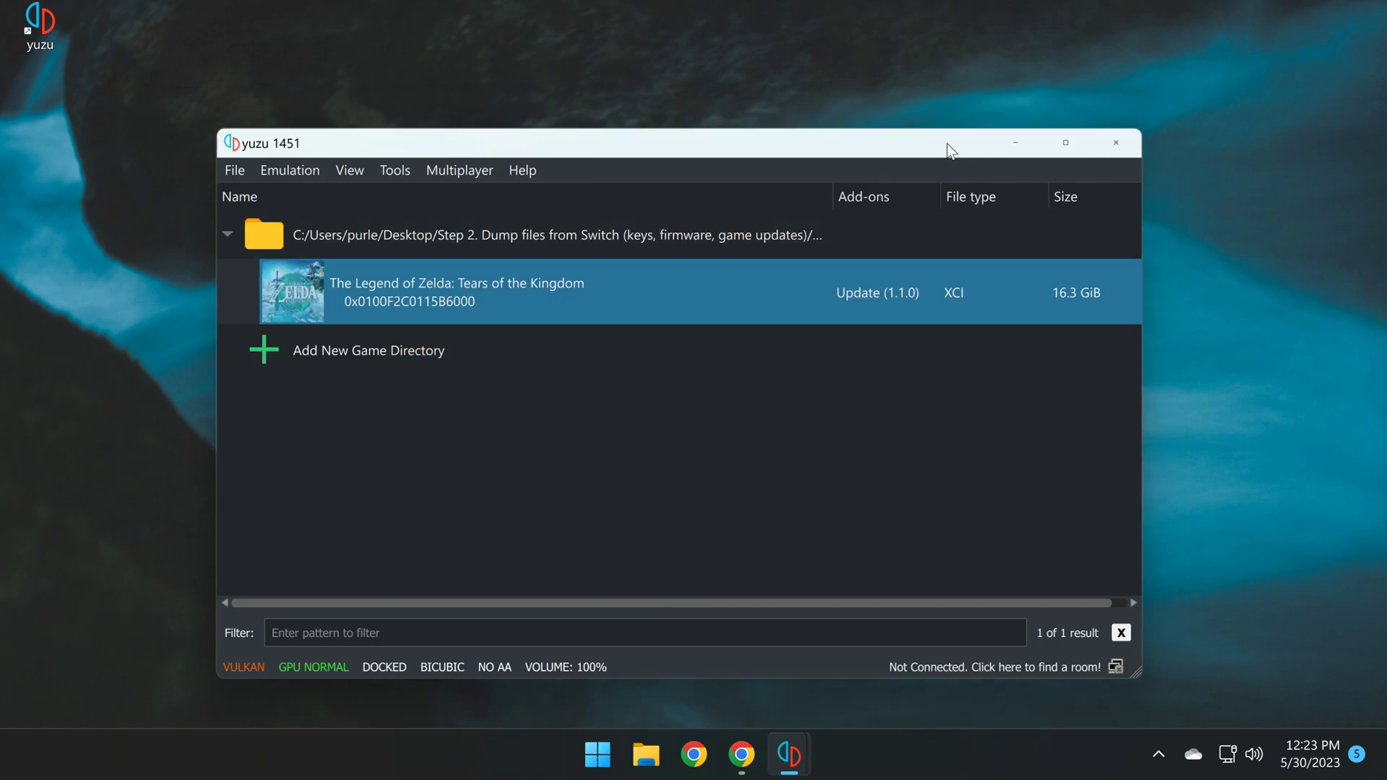
Open the Step 4 optimization mods folder from the desktop beside the yuzu window
{"action": "left_click_drag", "start_coordinate": [942, 141], "coordinate": [894, 556]}
{"action": "left_click", "coordinate": [854, 325]}
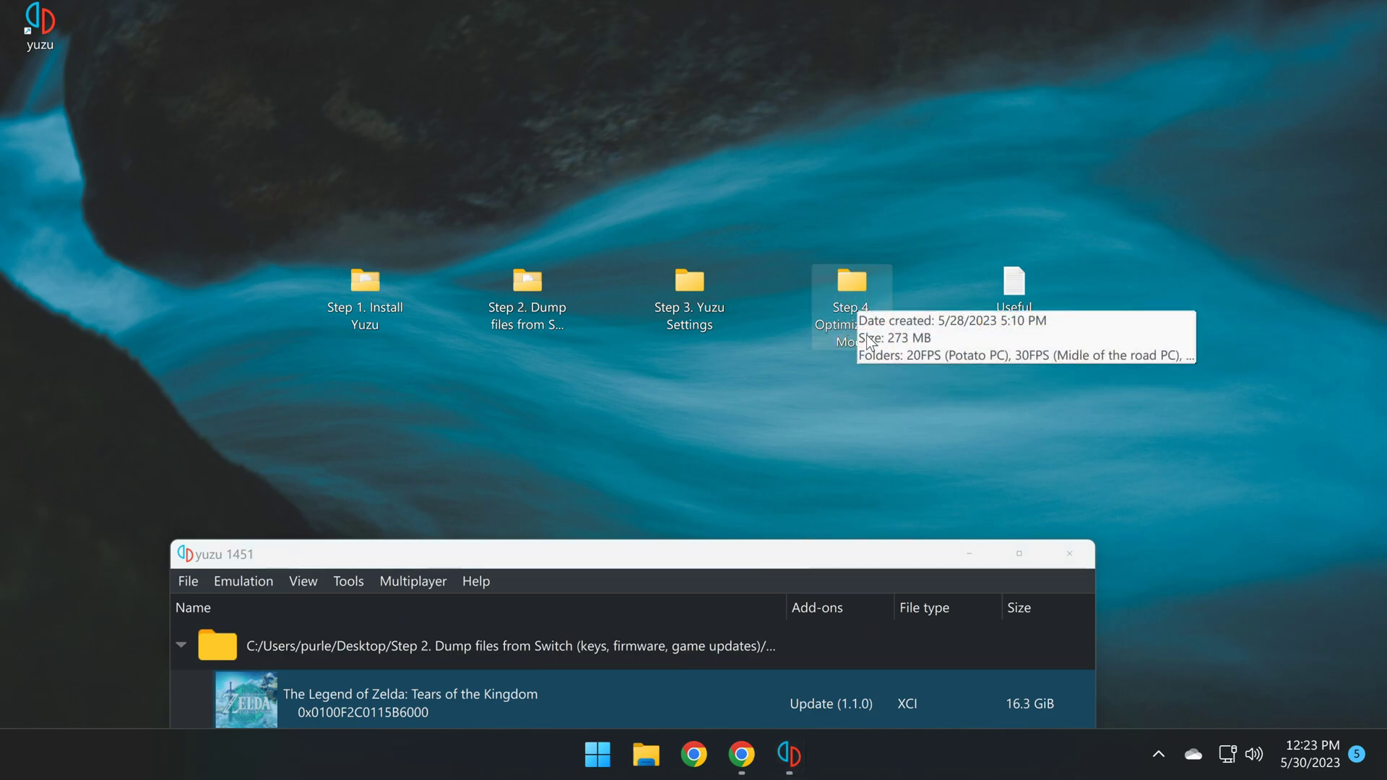
{"action": "double_click", "coordinate": [857, 284]}
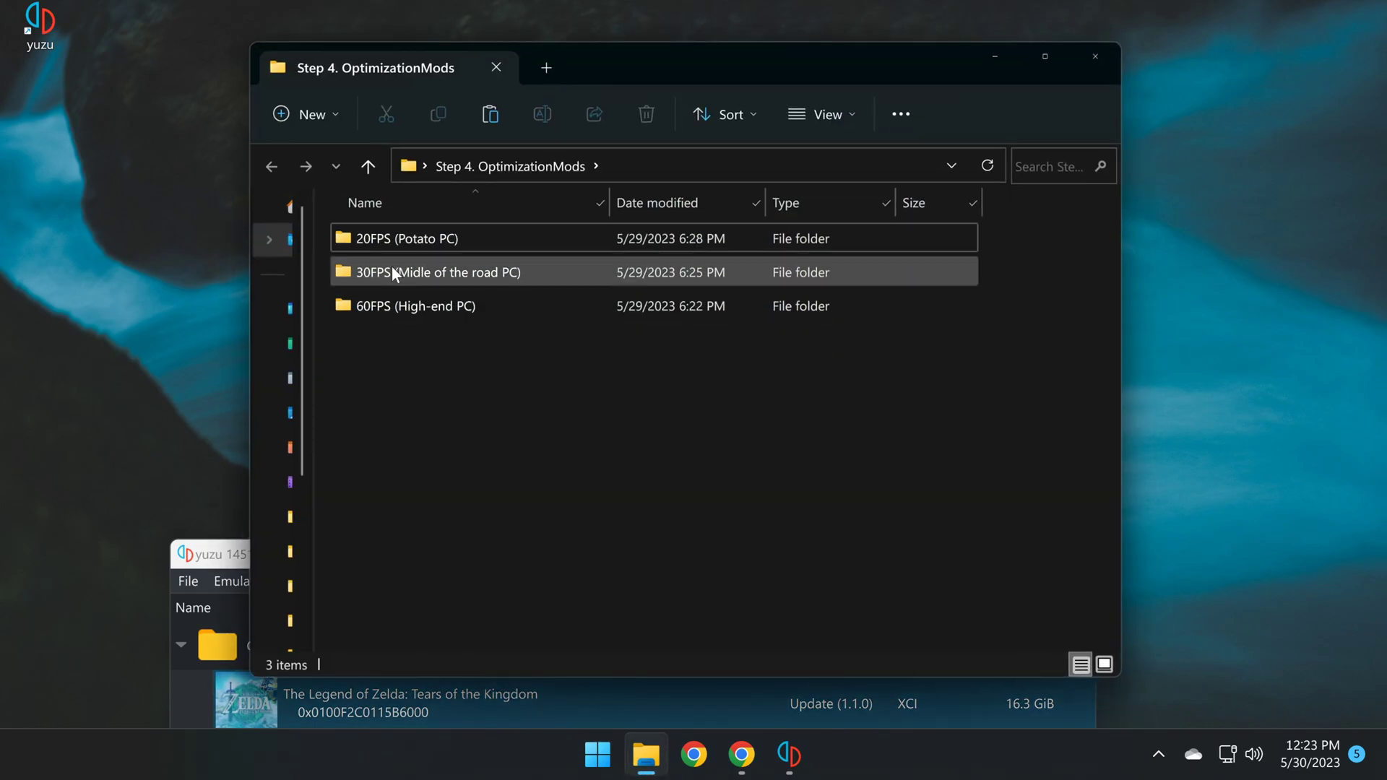
{"action": "left_click_drag", "start_coordinate": [234, 563], "coordinate": [163, 216]}
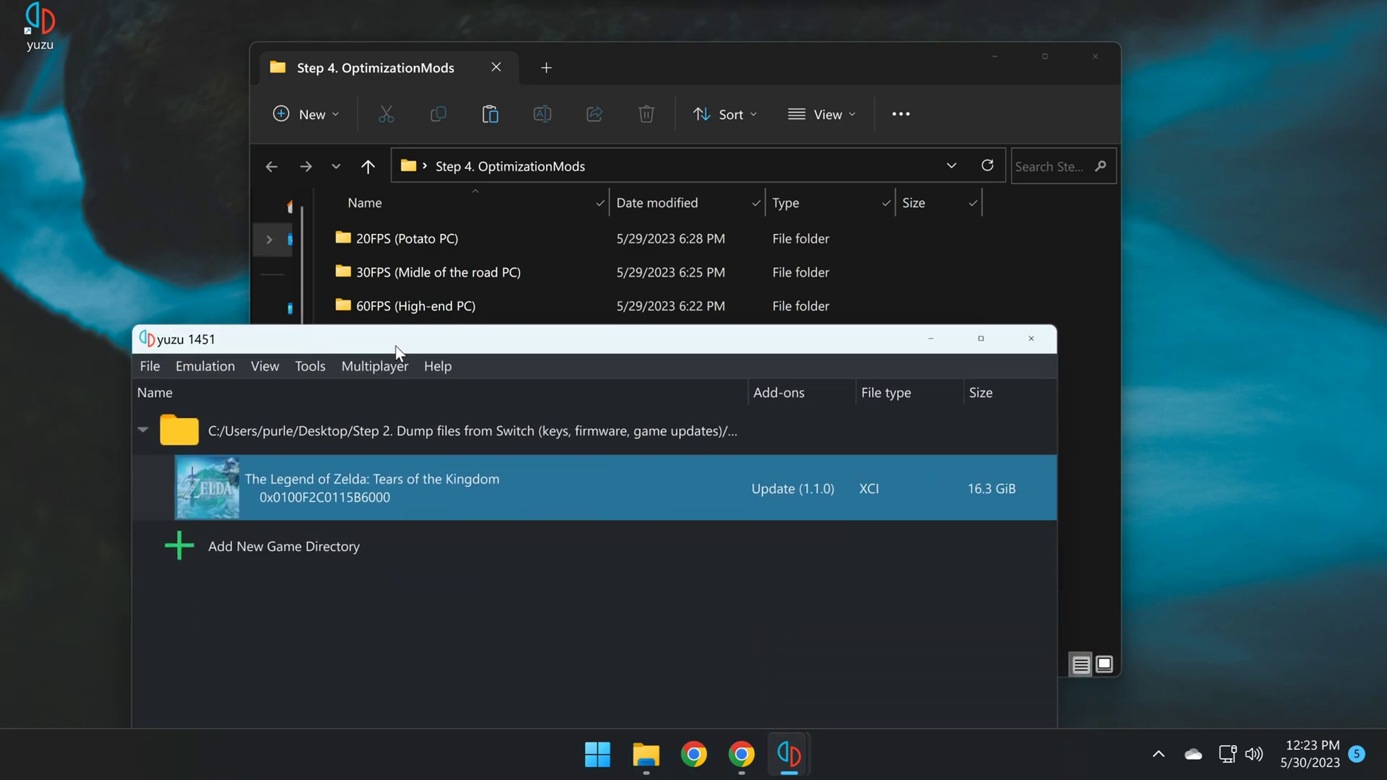
{"action": "left_click", "coordinate": [621, 67]}
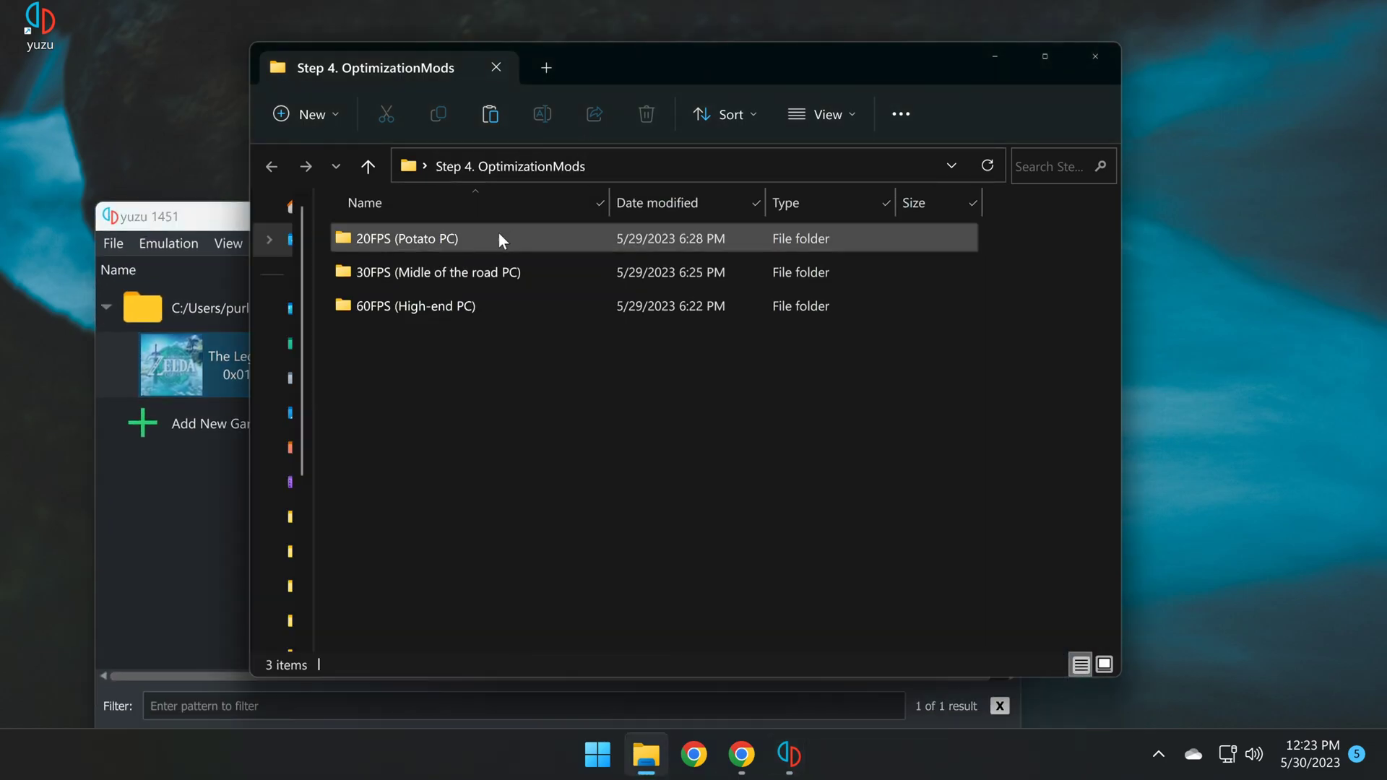
Look over the 20FPS (Potato PC), 30FPS and 60FPS (High-end PC) mod folders
{"action": "left_click", "coordinate": [359, 239]}
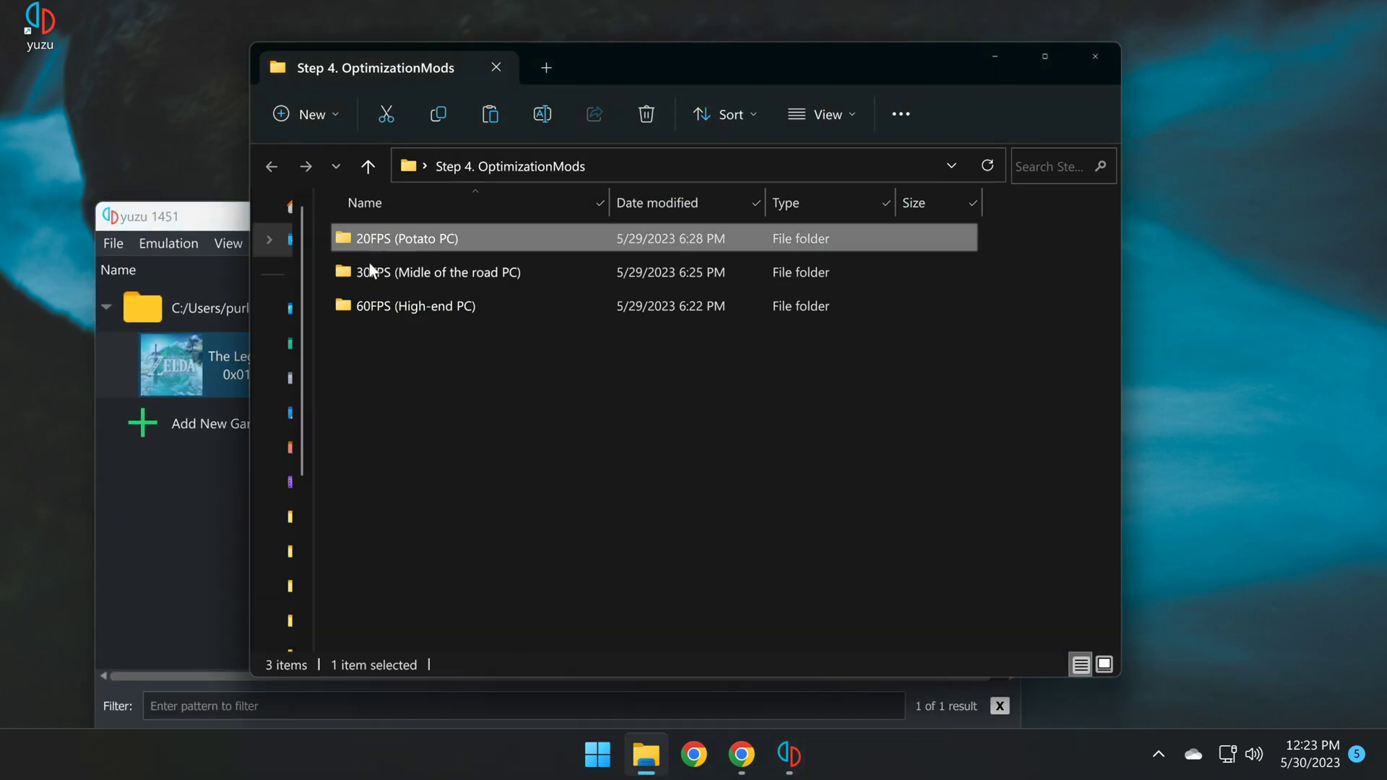
{"action": "left_click", "coordinate": [374, 278]}
{"action": "left_click", "coordinate": [385, 244]}
{"action": "left_click", "coordinate": [393, 301]}
{"action": "left_click", "coordinate": [437, 375]}
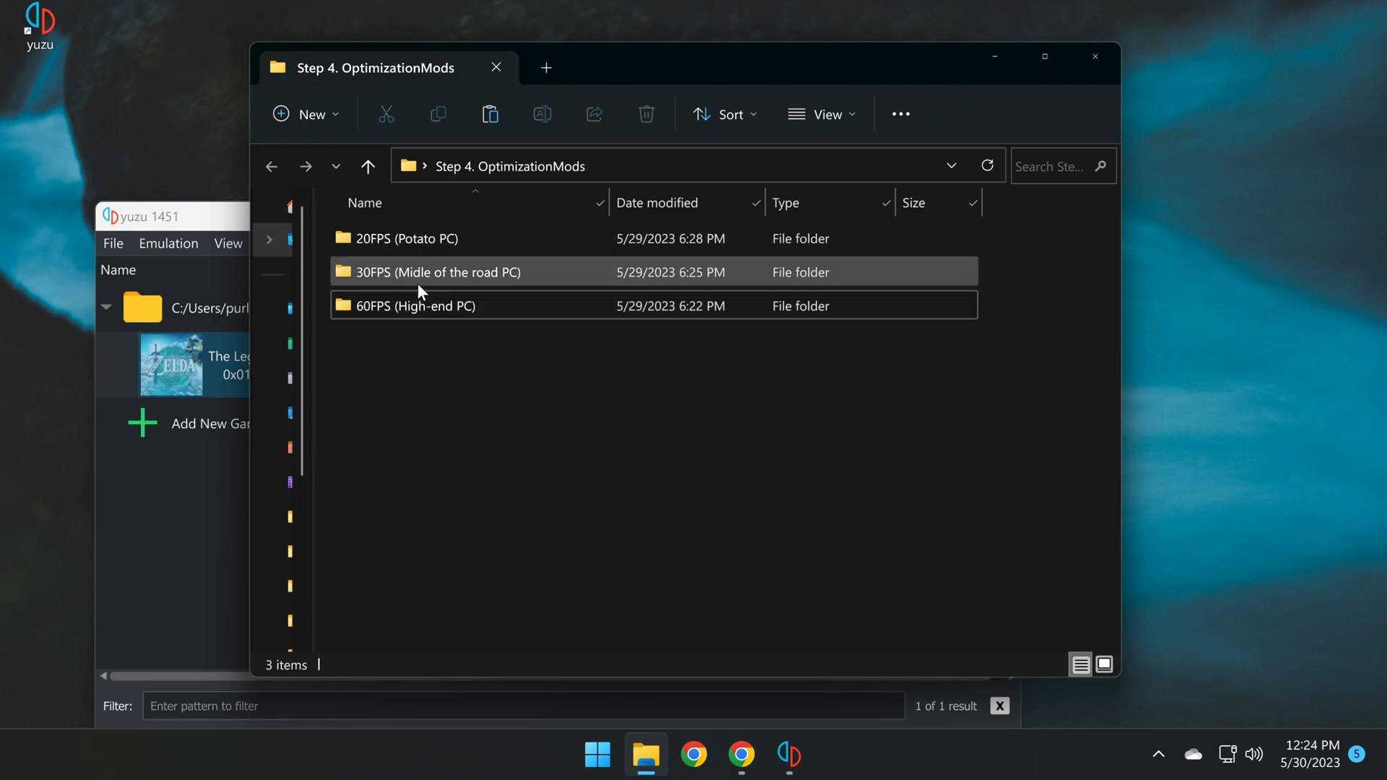
{"action": "left_click", "coordinate": [376, 242]}
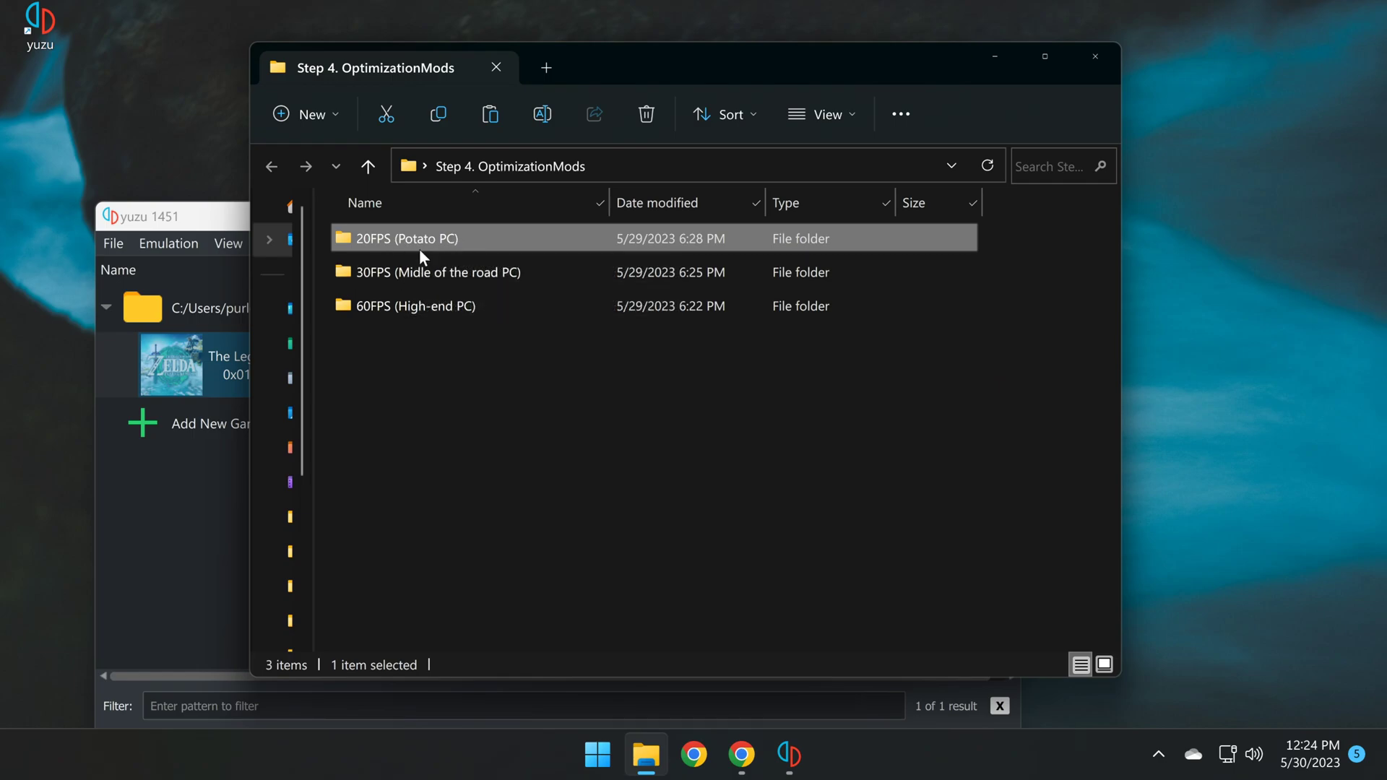
{"action": "left_click", "coordinate": [413, 269]}
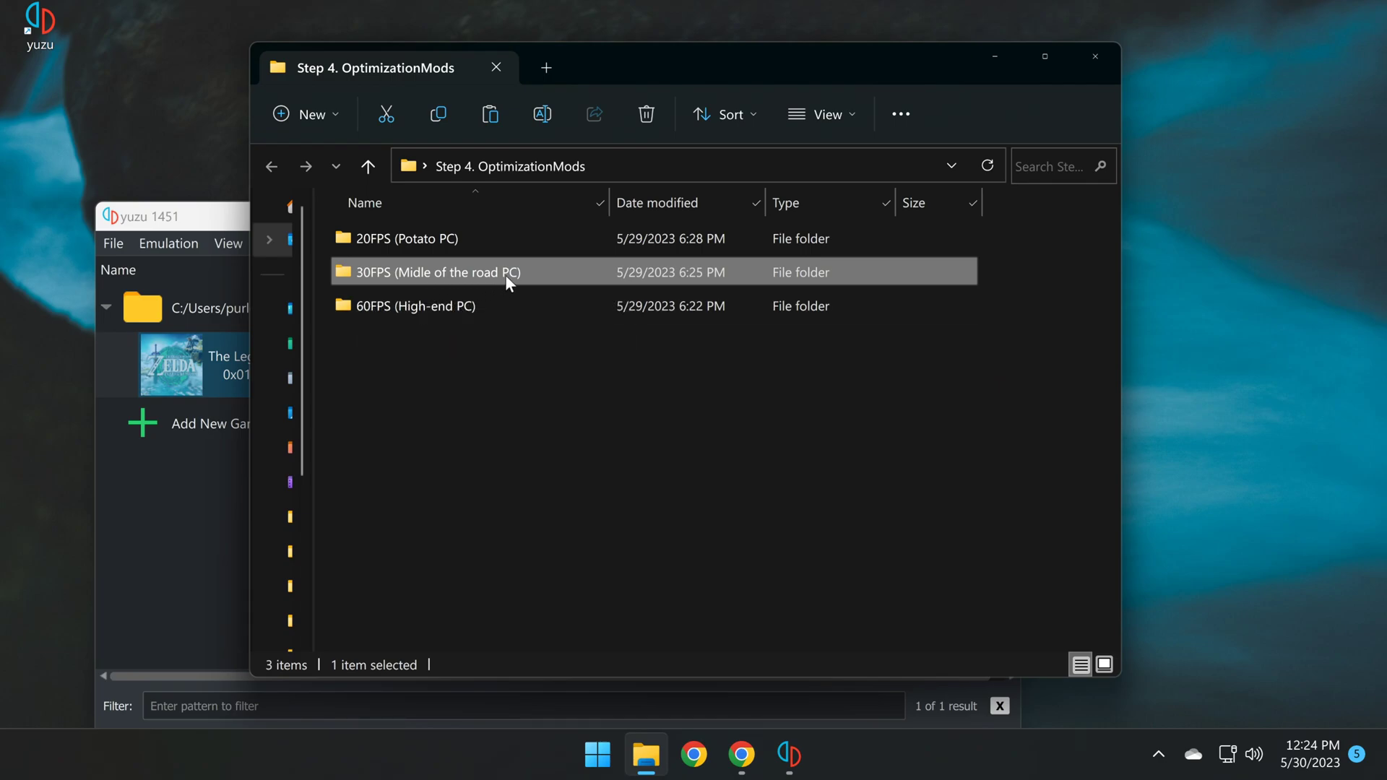
{"action": "left_click", "coordinate": [420, 305]}
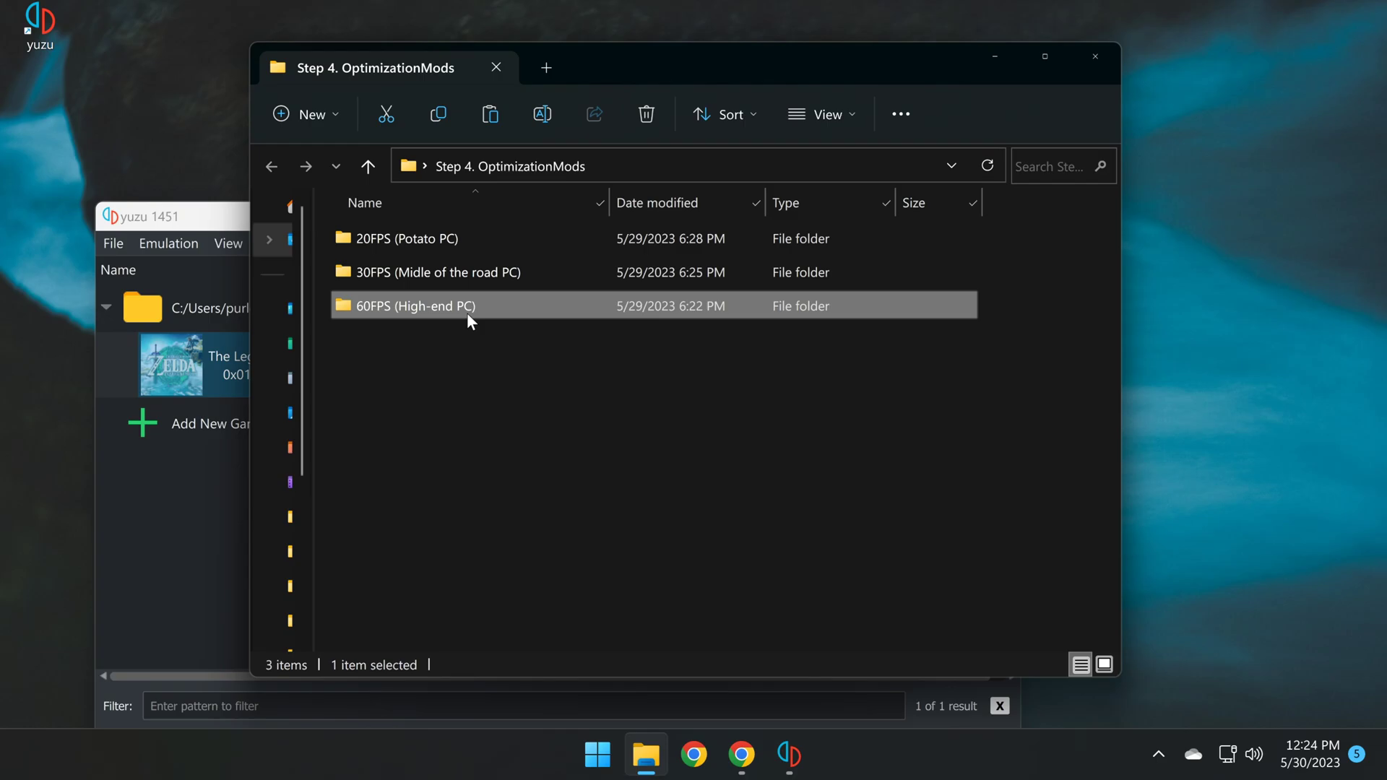
Peek inside the 20FPS folder, go back, and open the 60FPS (High-end PC) folder
{"action": "double_click", "coordinate": [433, 240]}
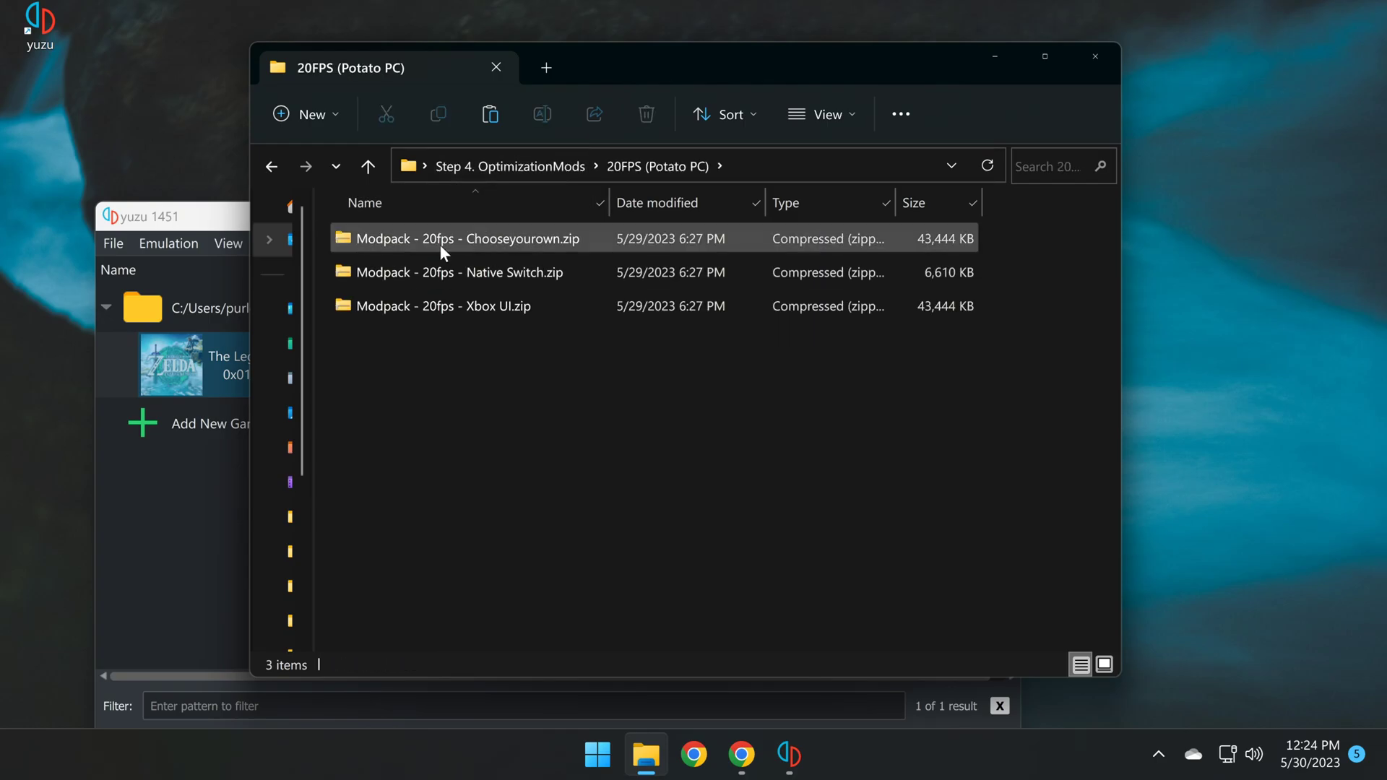
{"action": "left_click", "coordinate": [441, 273]}
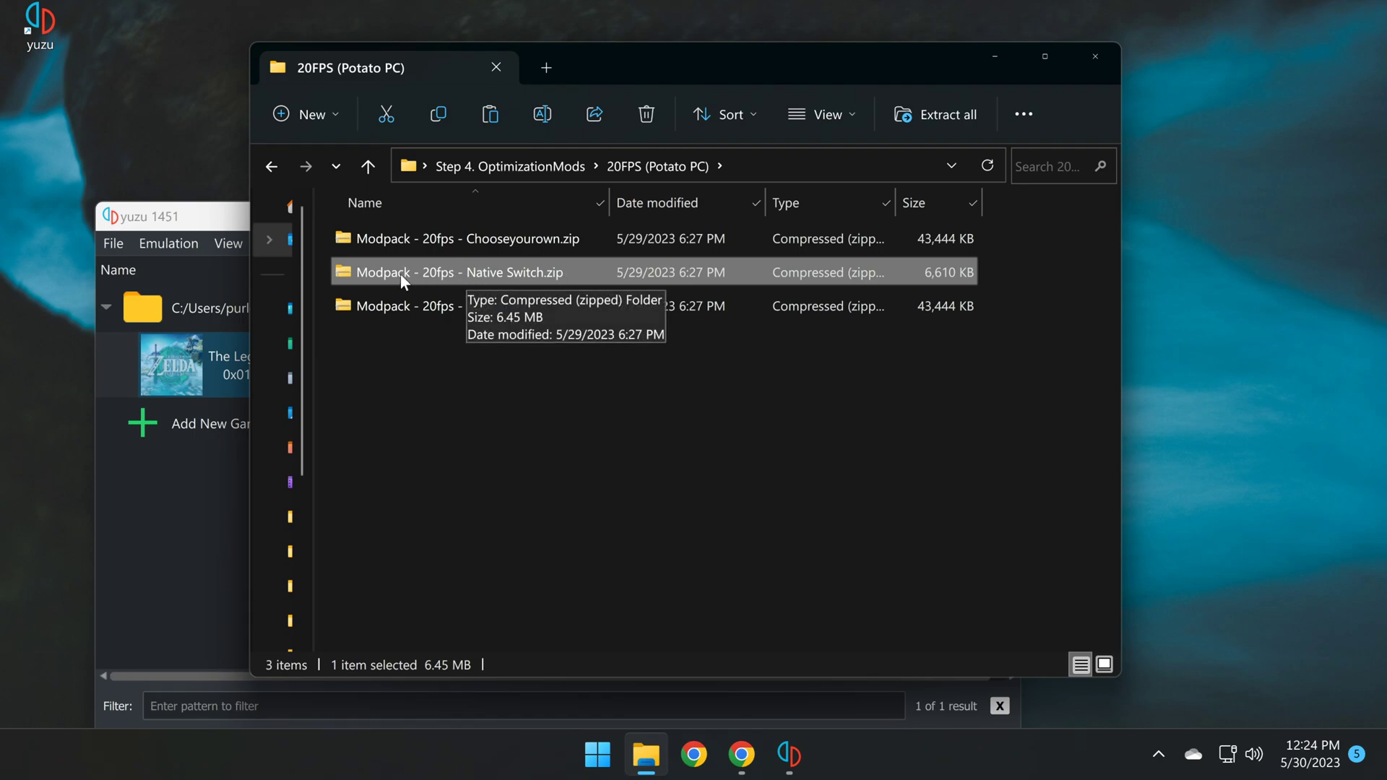
{"action": "left_click", "coordinate": [271, 165]}
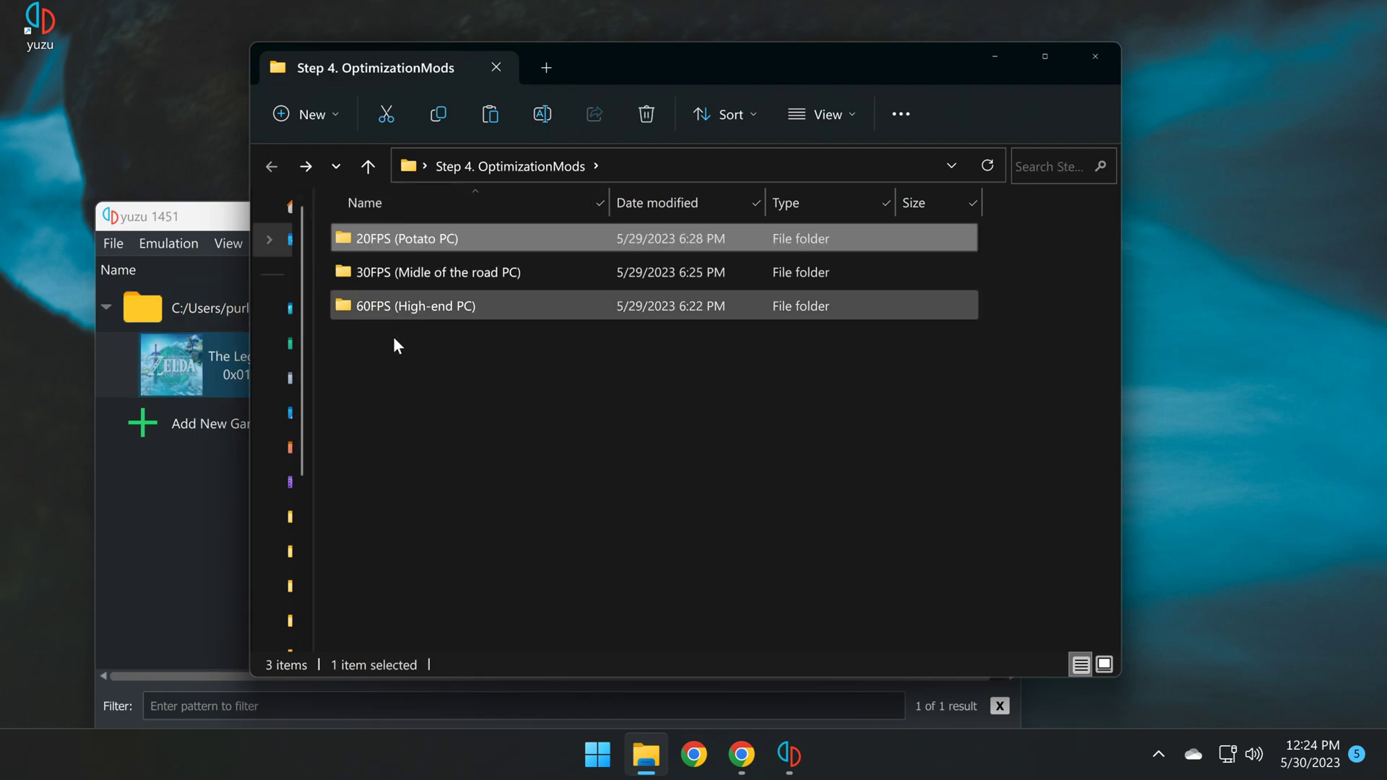
{"action": "left_click", "coordinate": [369, 311]}
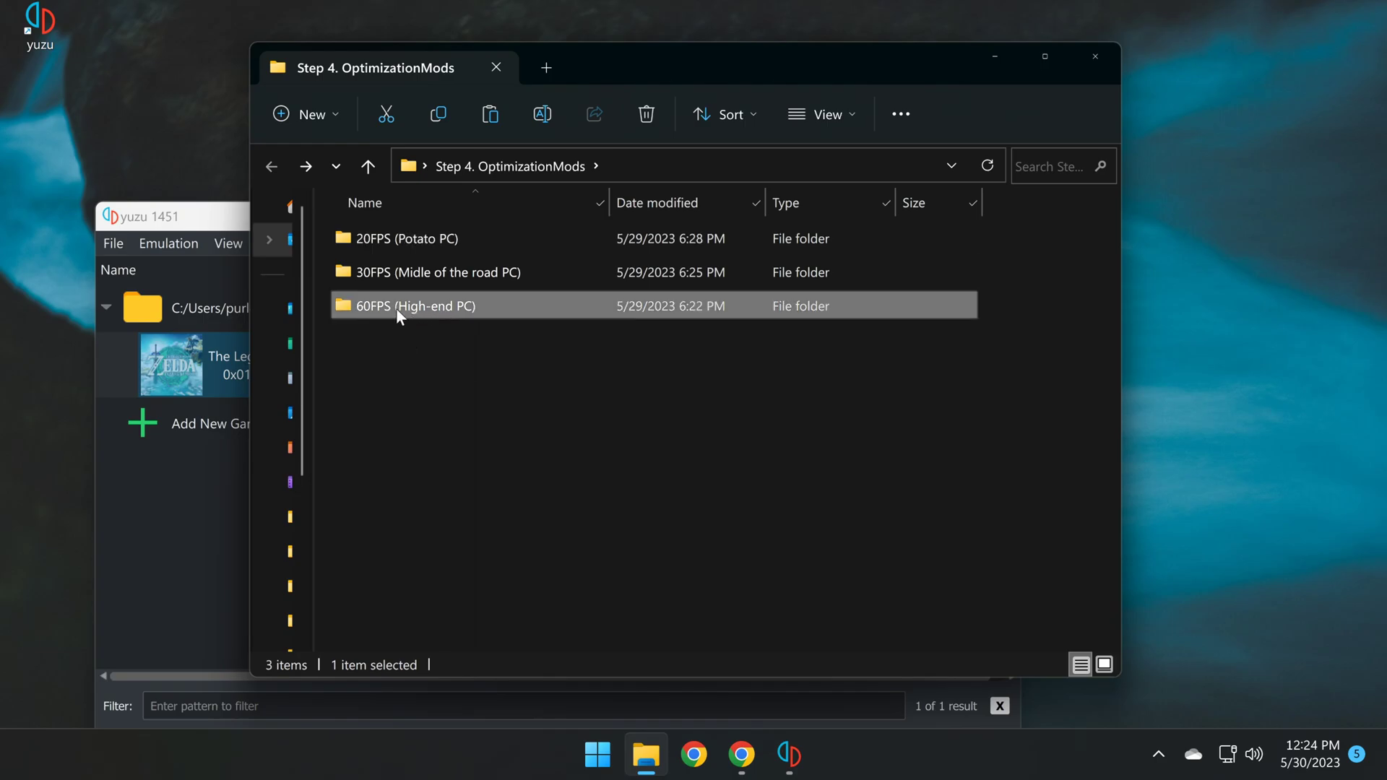
{"action": "mouse_move", "coordinate": [416, 306]}
{"action": "double_click", "coordinate": [426, 304]}
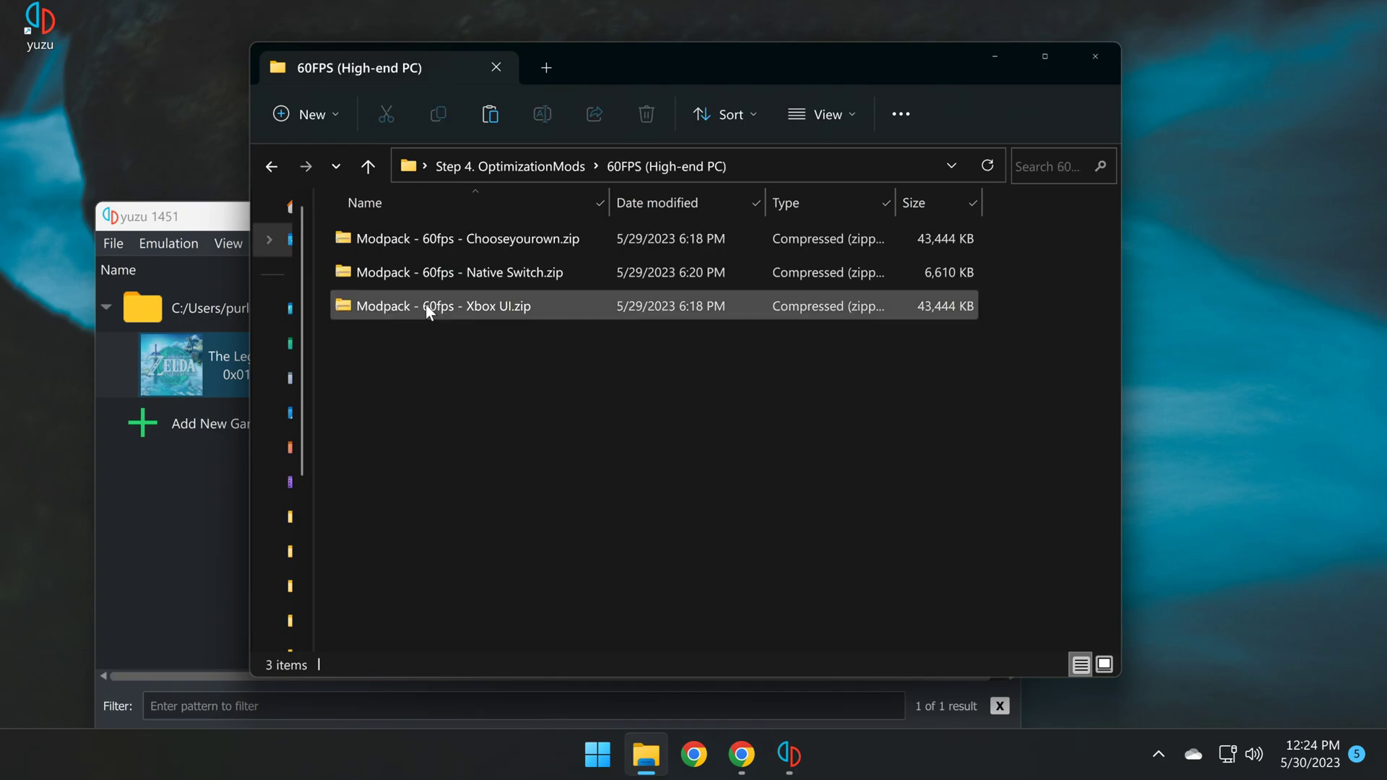
Compare the Native Switch, Xbox UI and Chooseyourown zips, then open Modpack - 60fps - Native Switch.zip
{"action": "left_click", "coordinate": [404, 278]}
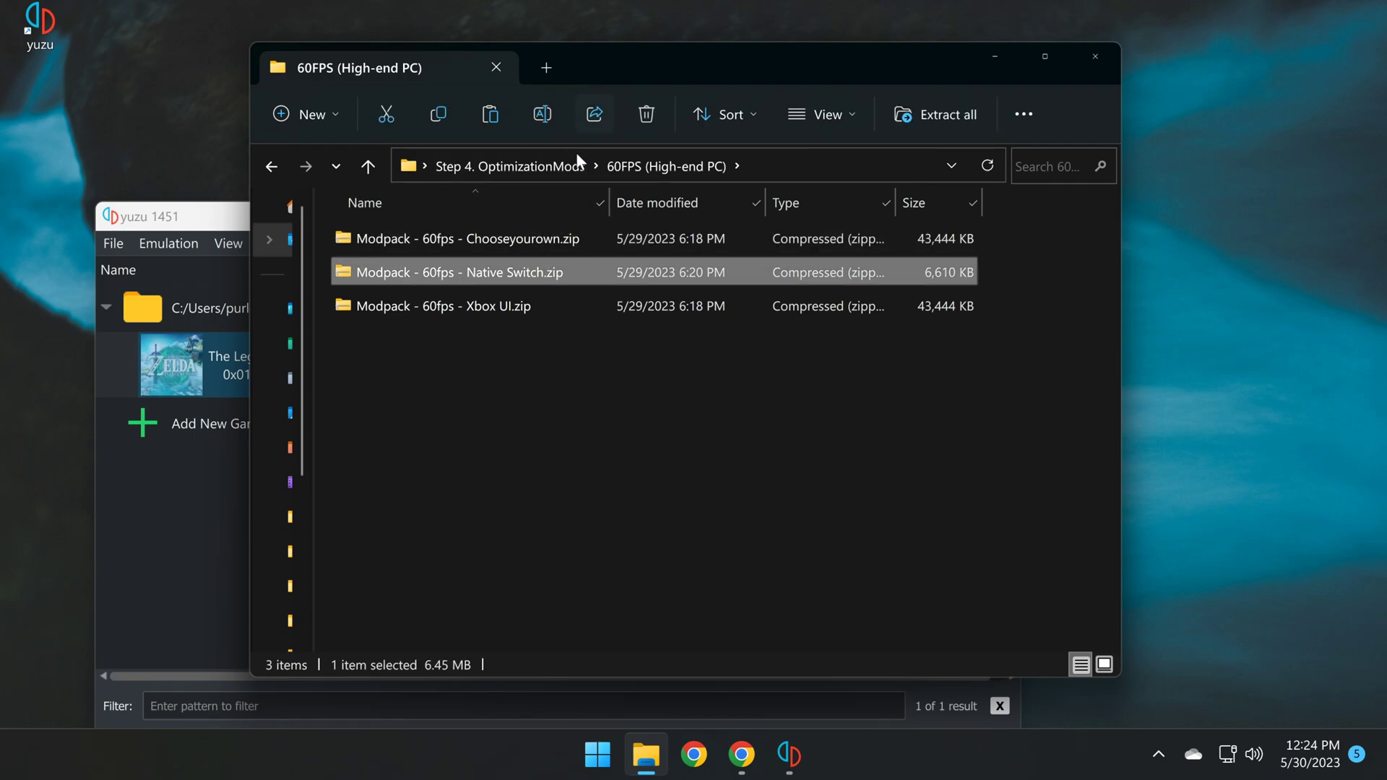
{"action": "left_click", "coordinate": [546, 245]}
{"action": "left_click", "coordinate": [532, 306]}
{"action": "left_click", "coordinate": [531, 240]}
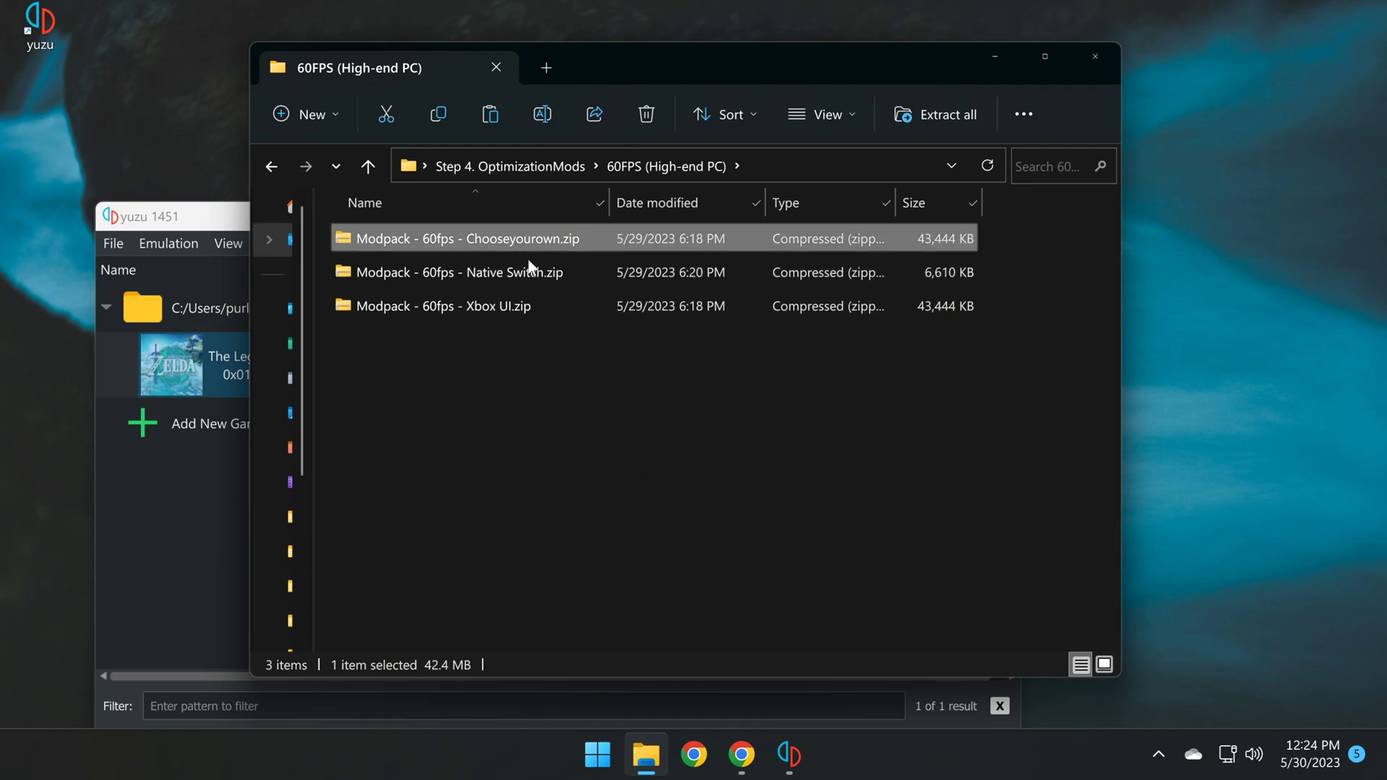
{"action": "left_click", "coordinate": [523, 307]}
{"action": "left_click", "coordinate": [445, 273]}
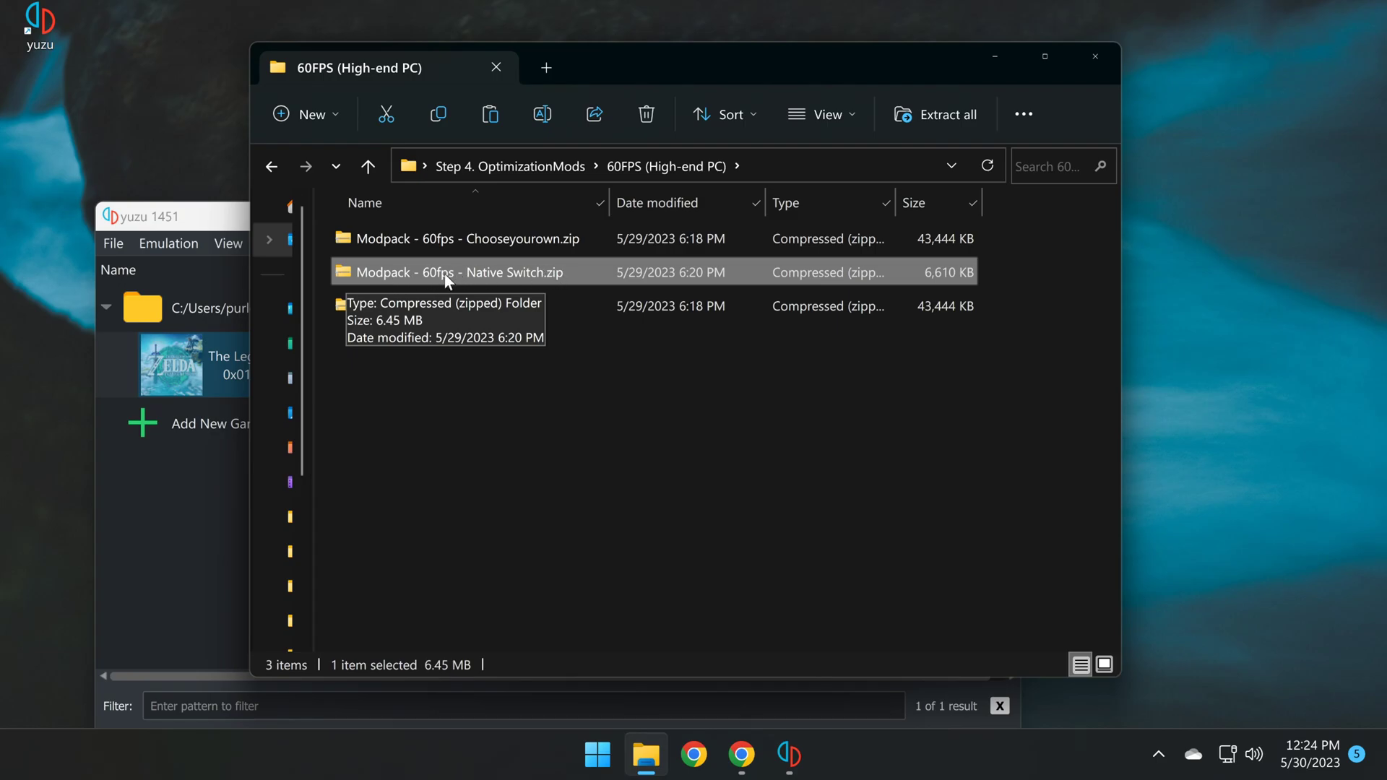
{"action": "double_click", "coordinate": [377, 276]}
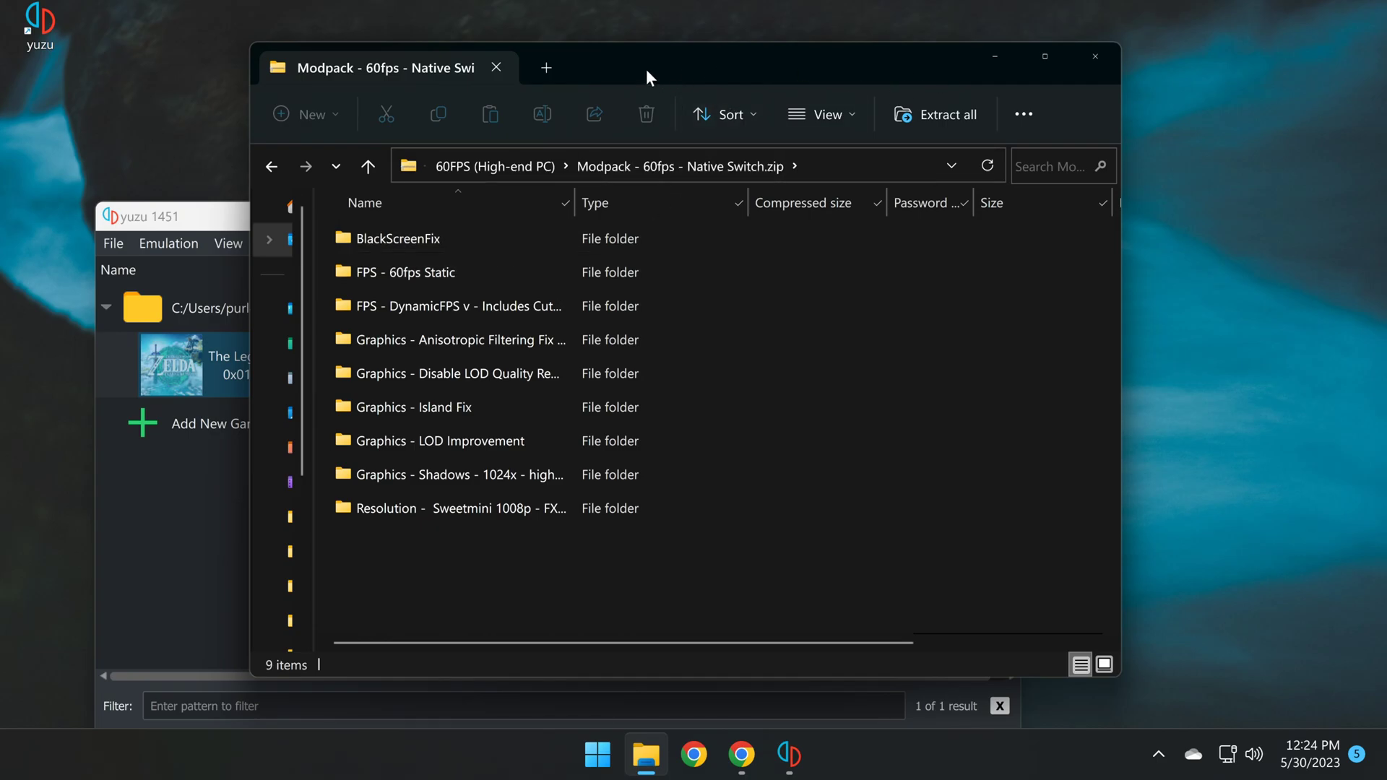
Select all nine mod folders in the Native Switch archive and bring yuzu's game list into view
{"action": "left_click_drag", "start_coordinate": [646, 69], "coordinate": [865, 49]}
{"action": "key", "text": "ctrl+a"}
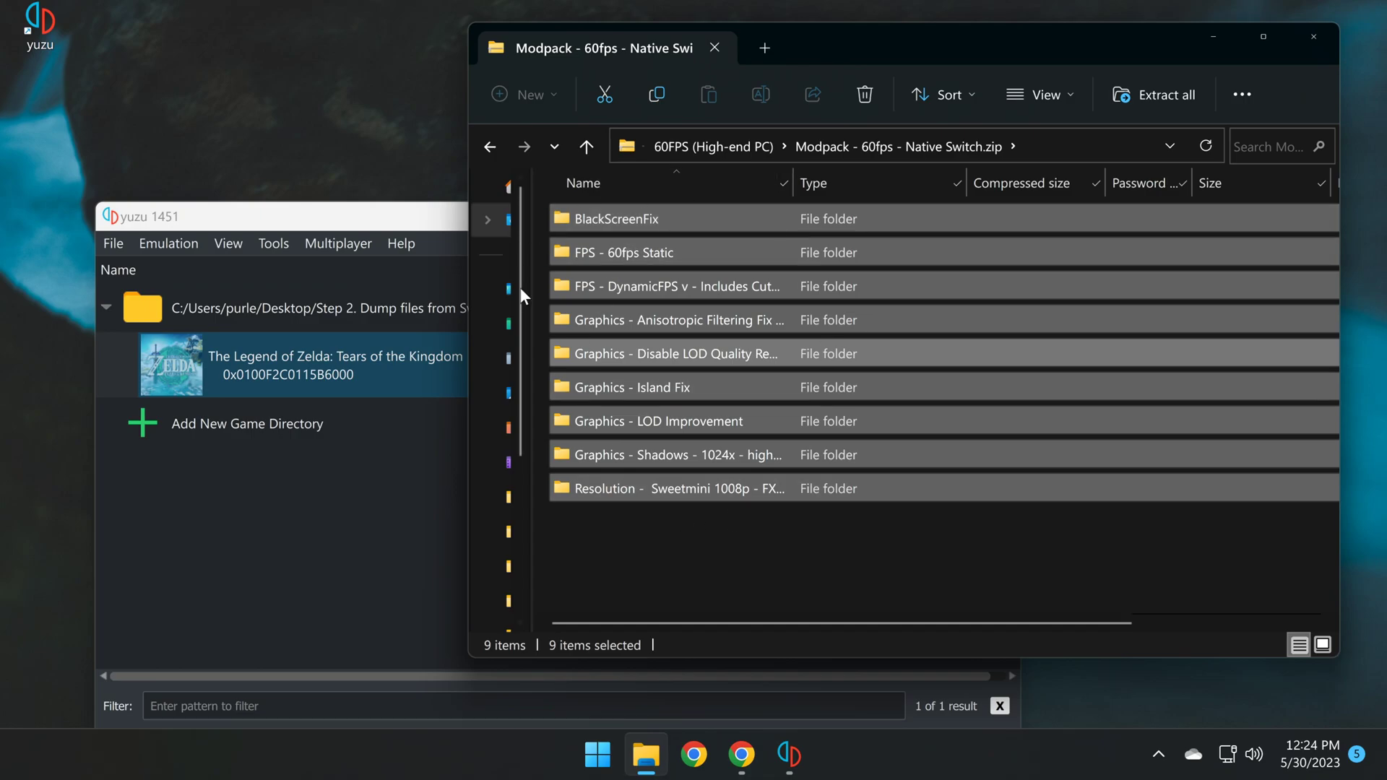
{"action": "left_click_drag", "start_coordinate": [353, 217], "coordinate": [345, 133]}
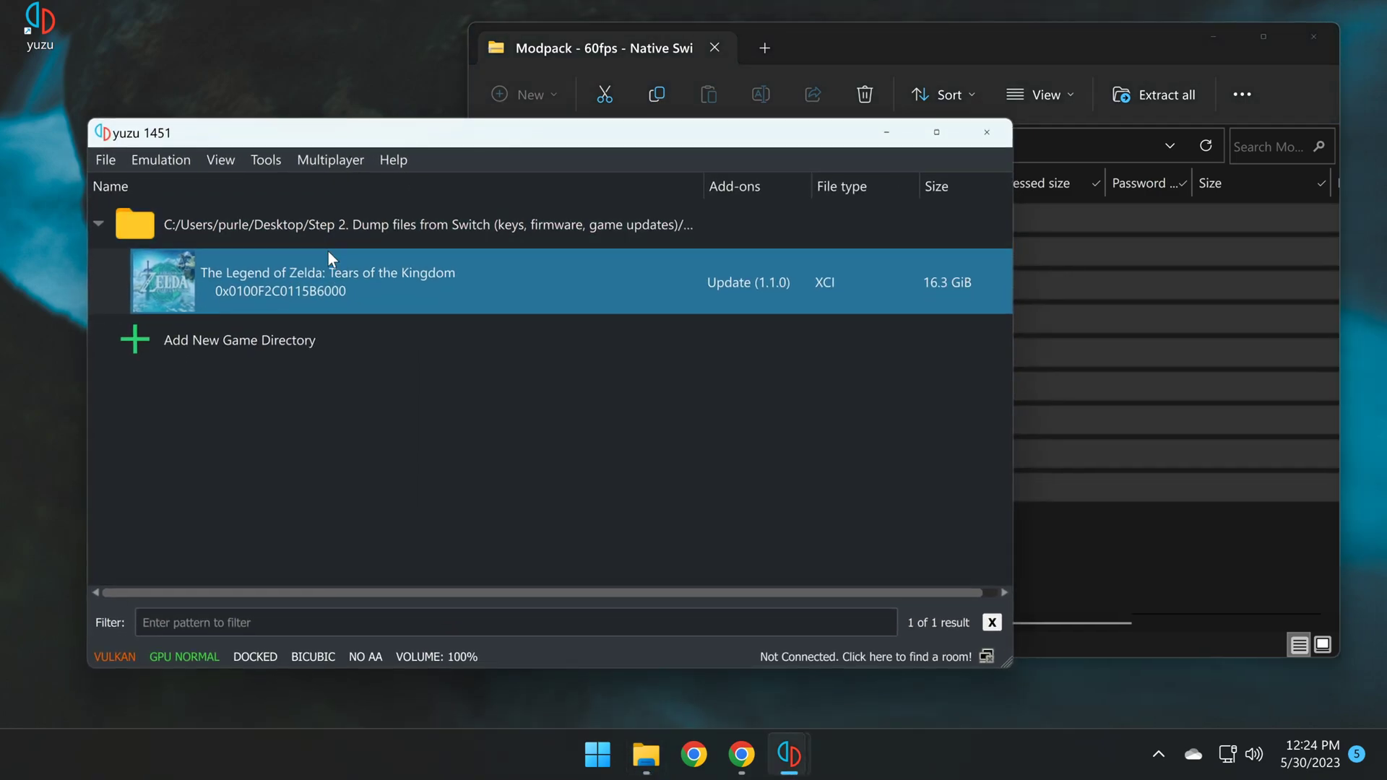
Open Tears of the Kingdom's Mod Data Location and drag the nine mod folders into it
{"action": "right_click", "coordinate": [337, 287]}
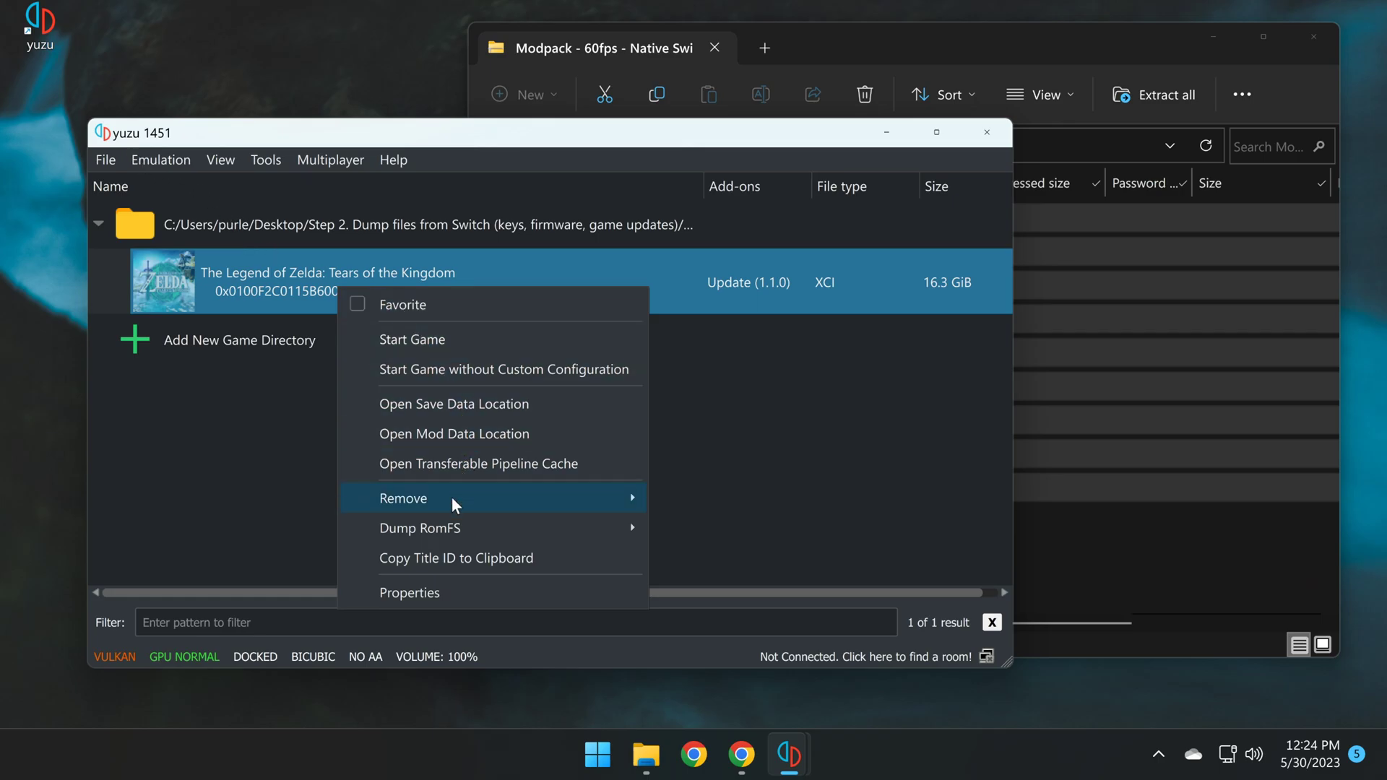
{"action": "left_click", "coordinate": [421, 435]}
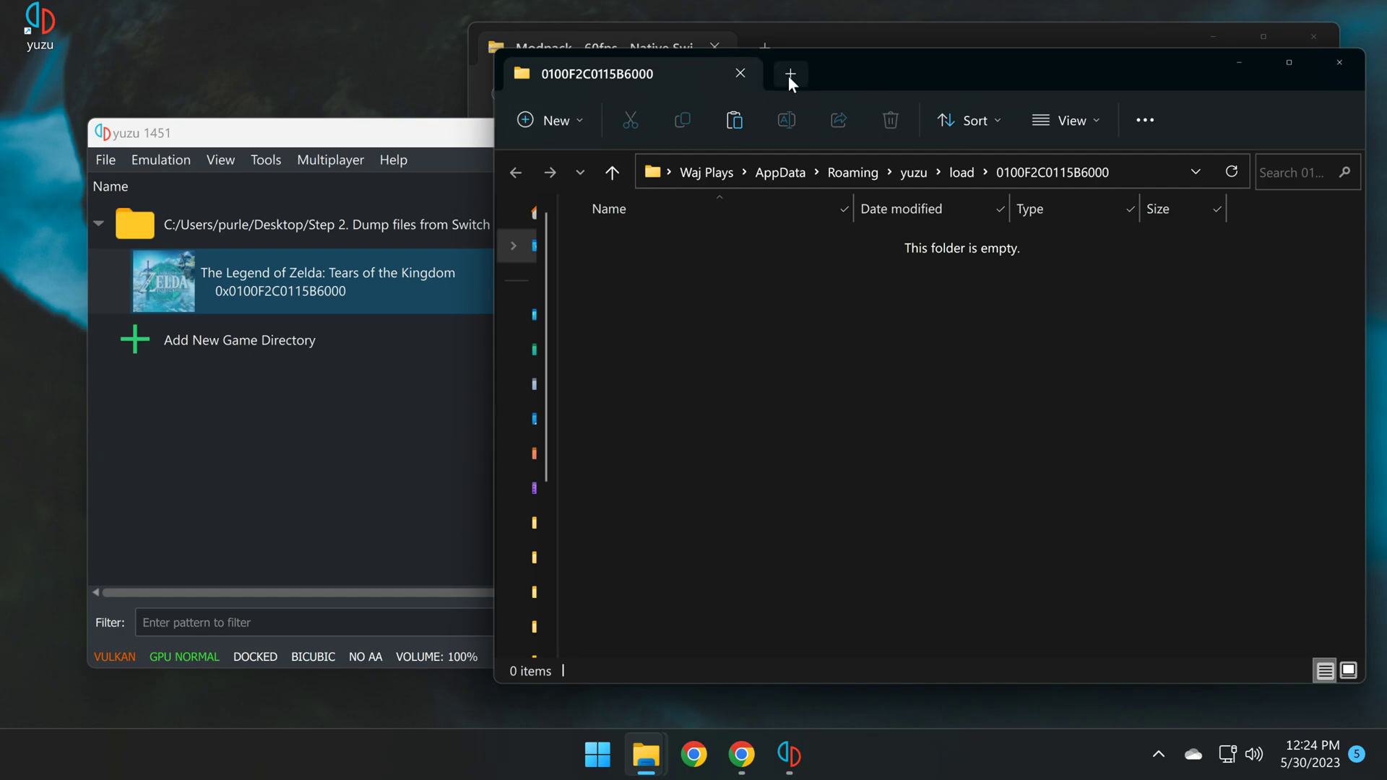
{"action": "left_click_drag", "start_coordinate": [787, 75], "coordinate": [490, 137]}
{"action": "right_click", "coordinate": [491, 460]}
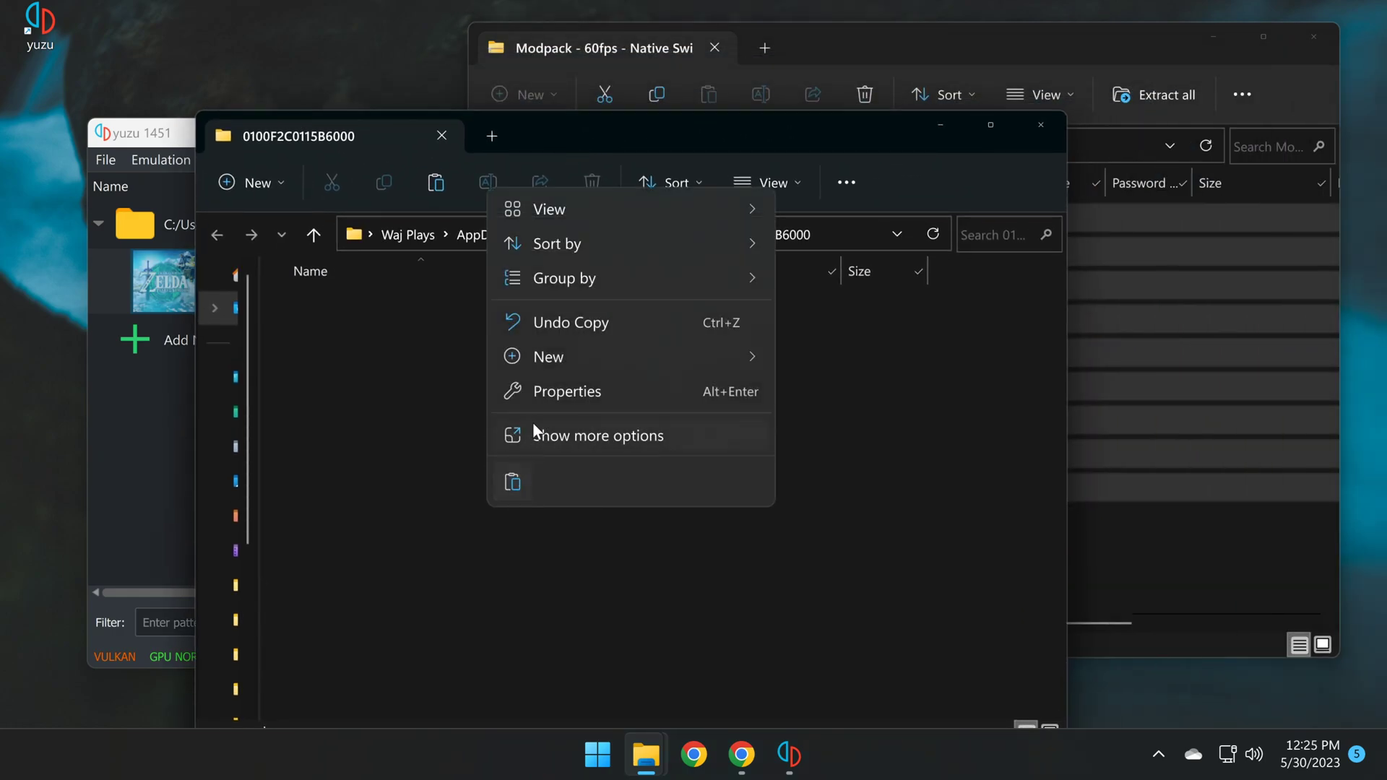
{"action": "left_click", "coordinate": [480, 498]}
{"action": "left_click_drag", "start_coordinate": [1202, 322], "coordinate": [634, 498]}
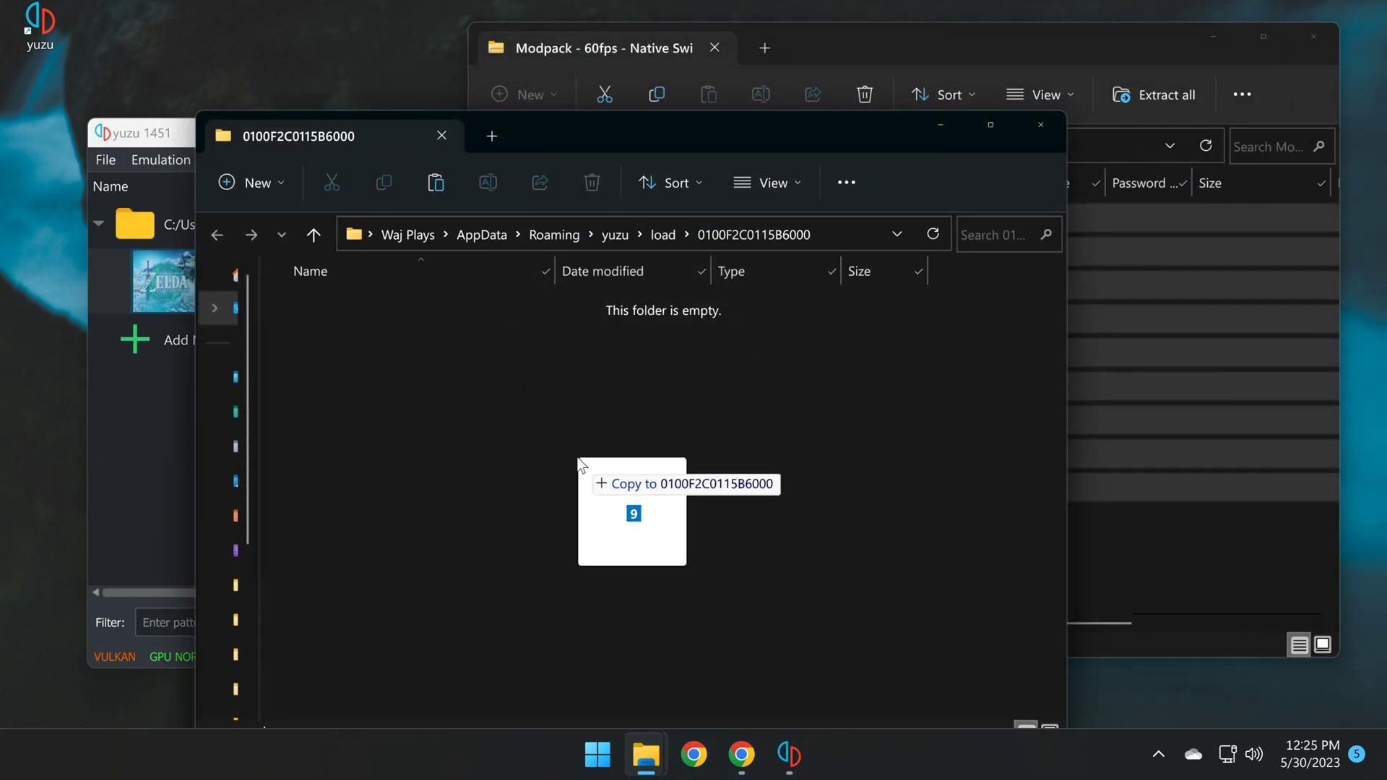
Check the mods landed in the load folder, then close both Explorer windows
{"action": "left_click_drag", "start_coordinate": [774, 140], "coordinate": [710, 50]}
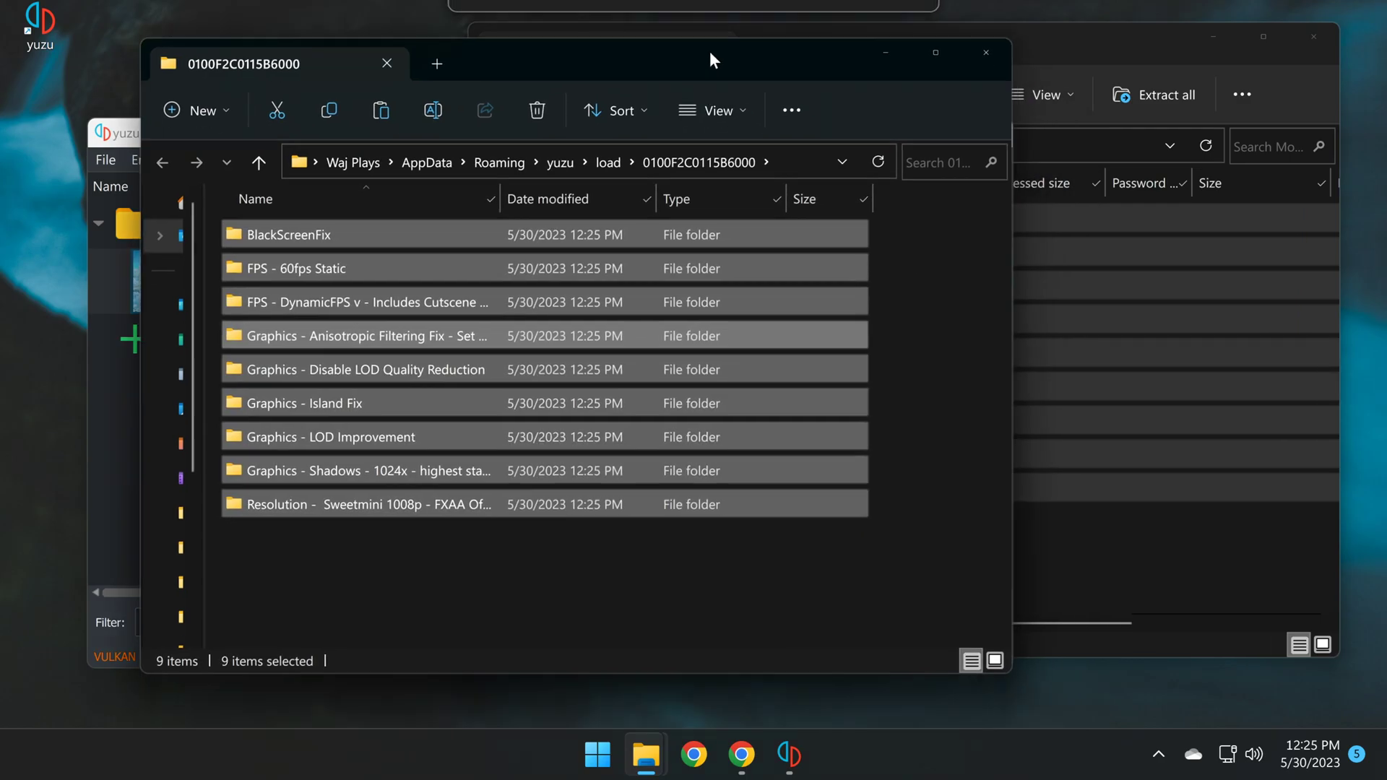
{"action": "left_click", "coordinate": [989, 283]}
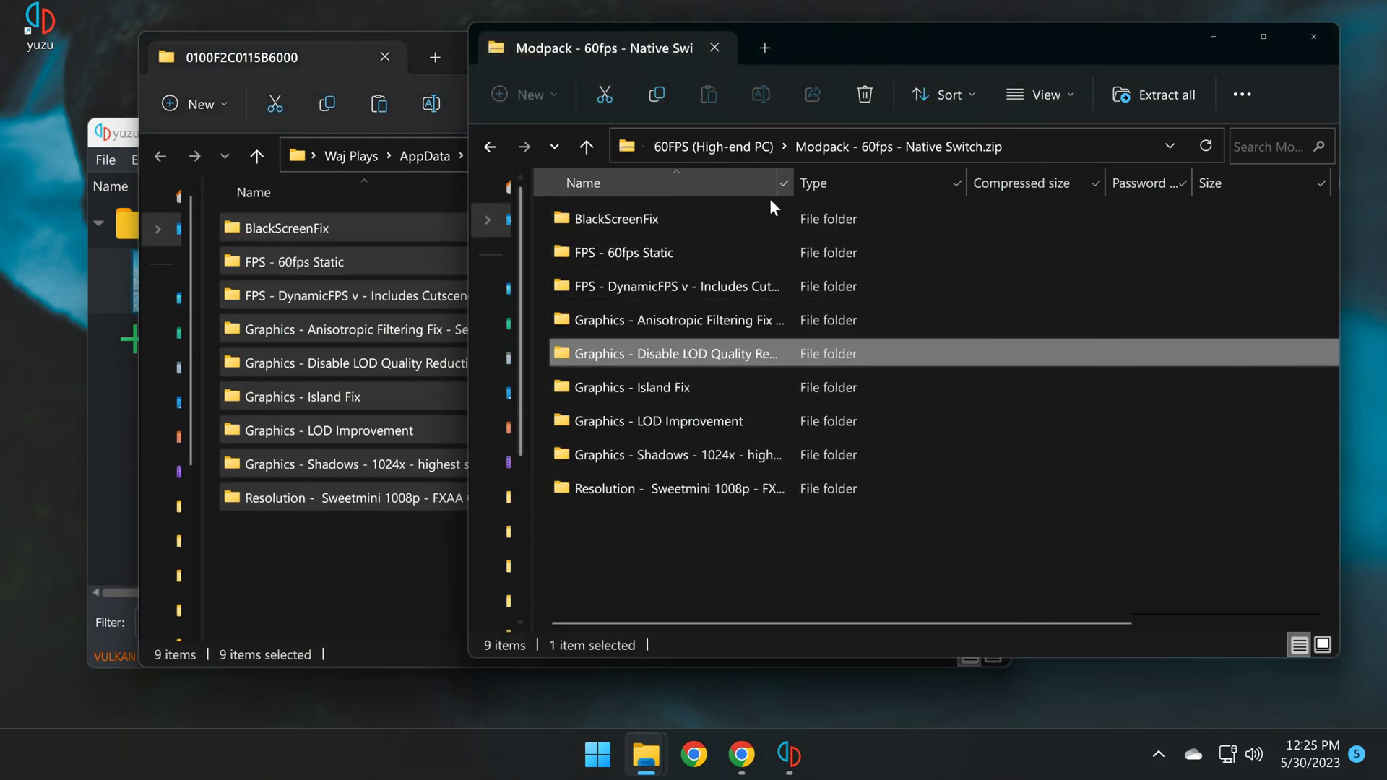
{"action": "left_click", "coordinate": [351, 262]}
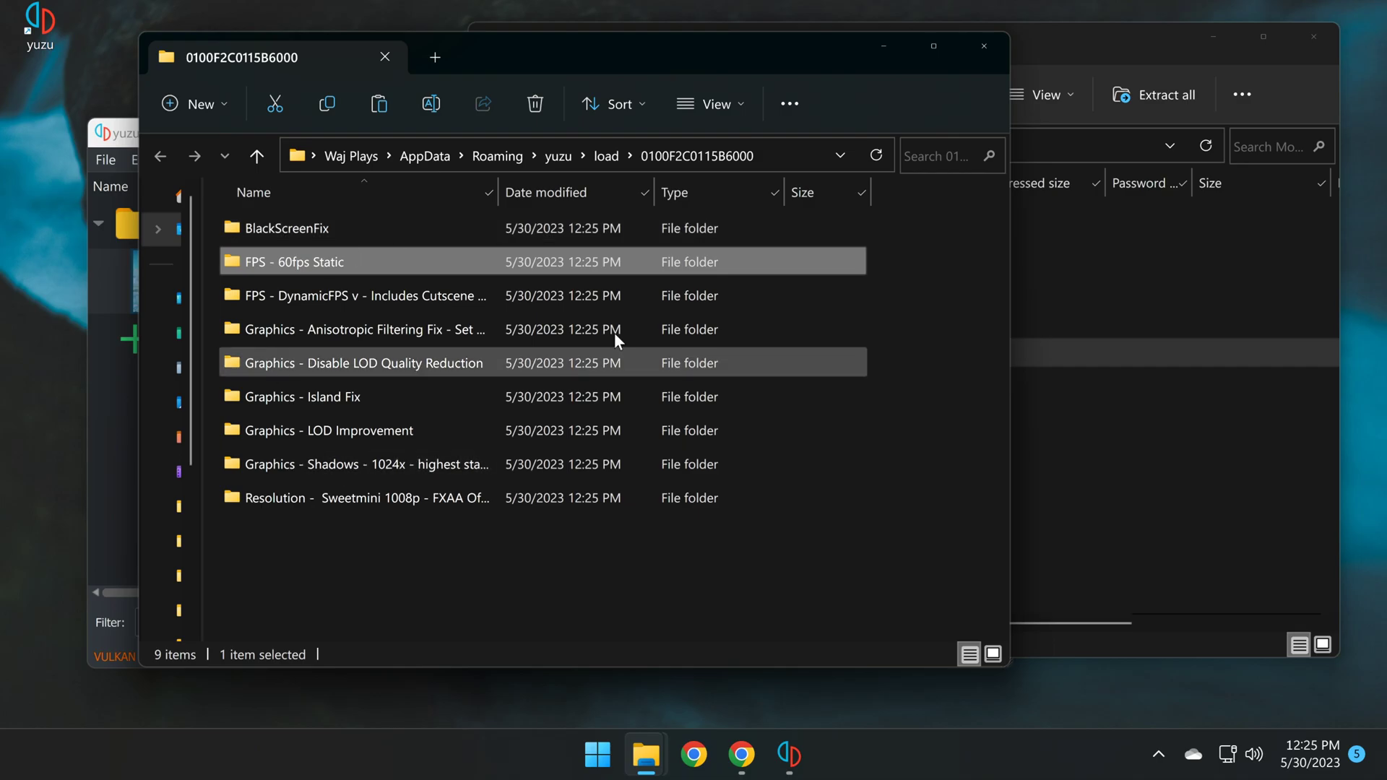
{"action": "left_click", "coordinate": [999, 46]}
{"action": "left_click", "coordinate": [1307, 45]}
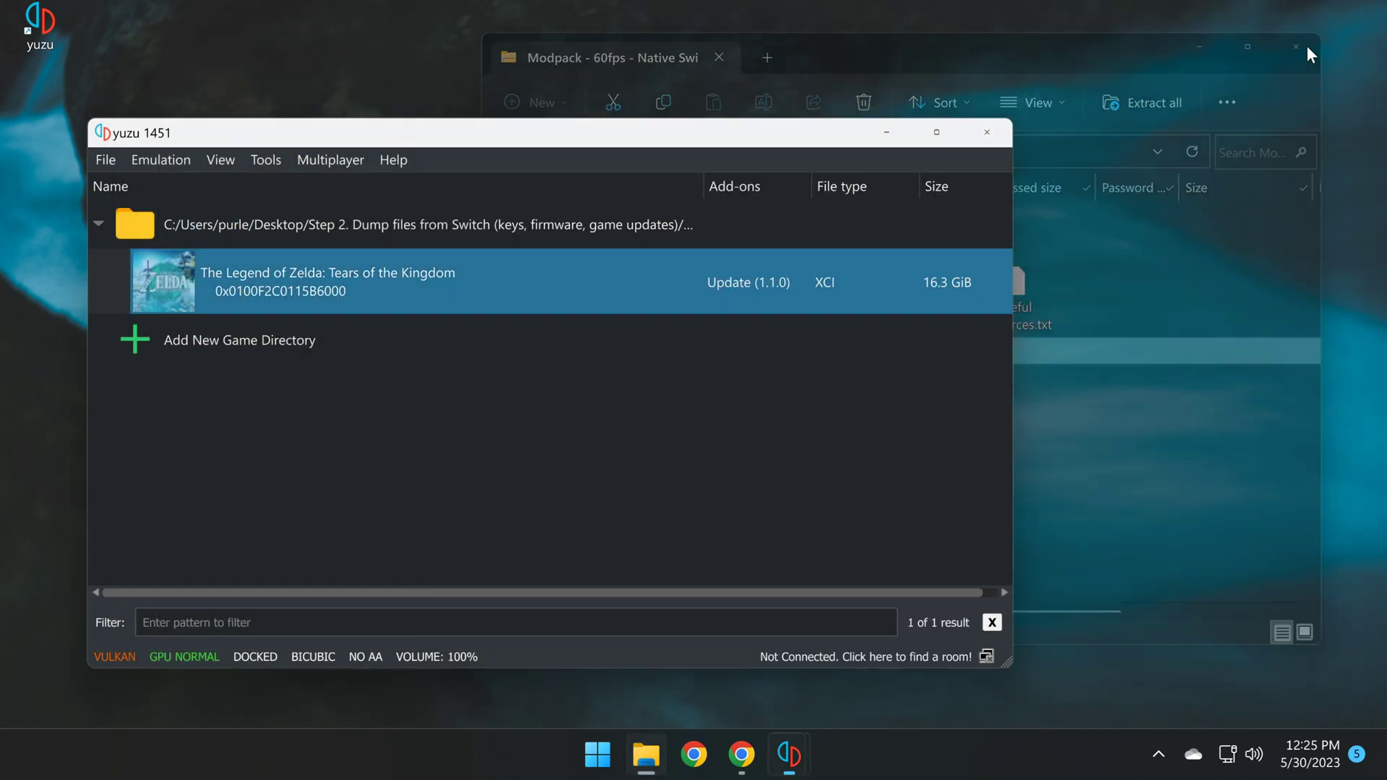
{"action": "right_click", "coordinate": [371, 286]}
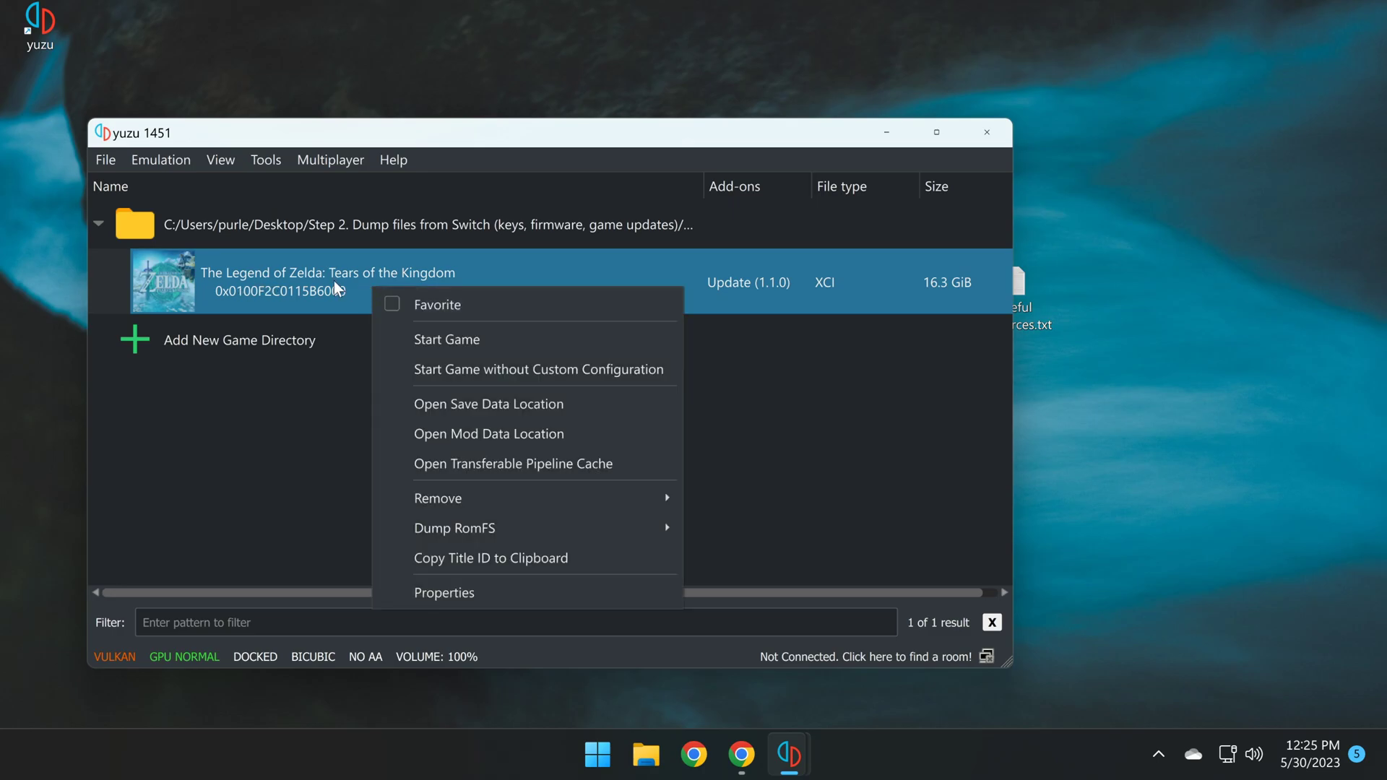
{"action": "left_click", "coordinate": [452, 591]}
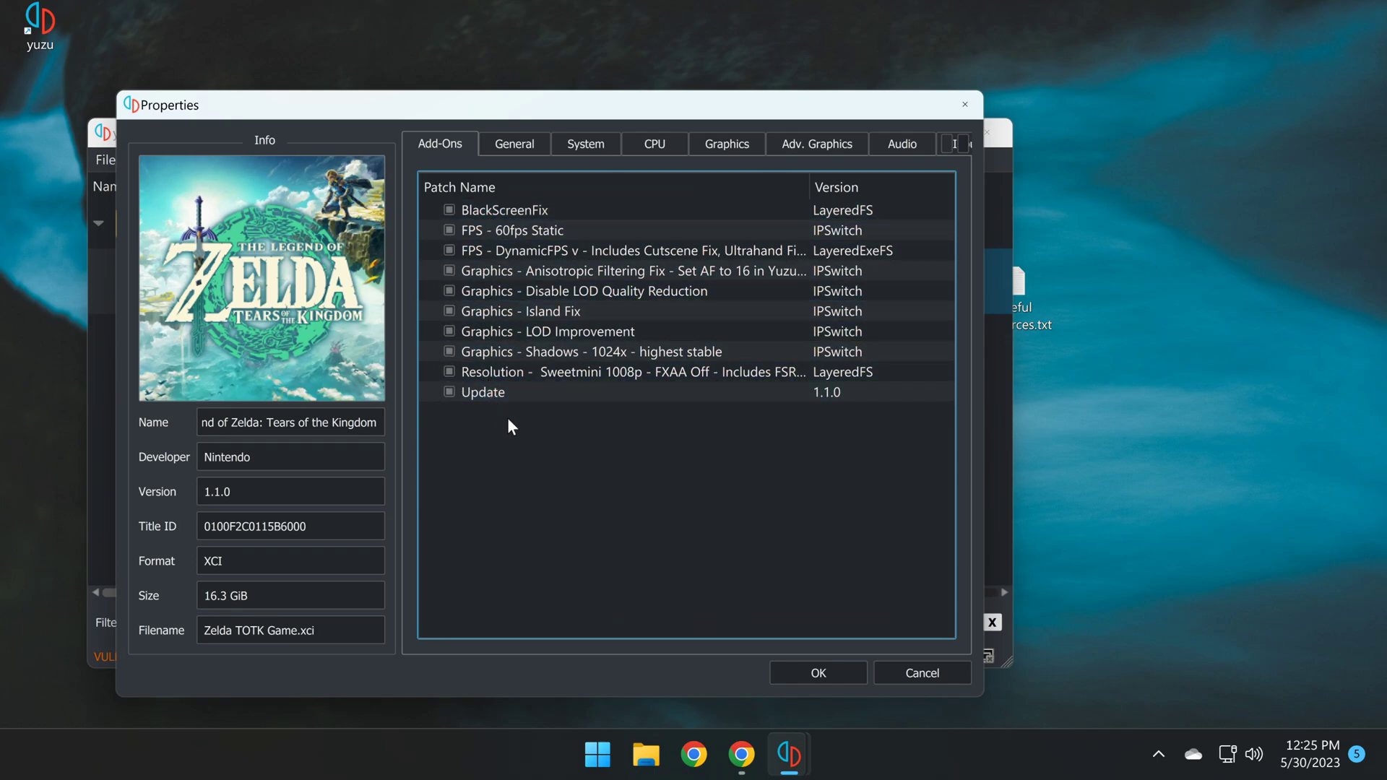
{"action": "left_click", "coordinate": [932, 671]}
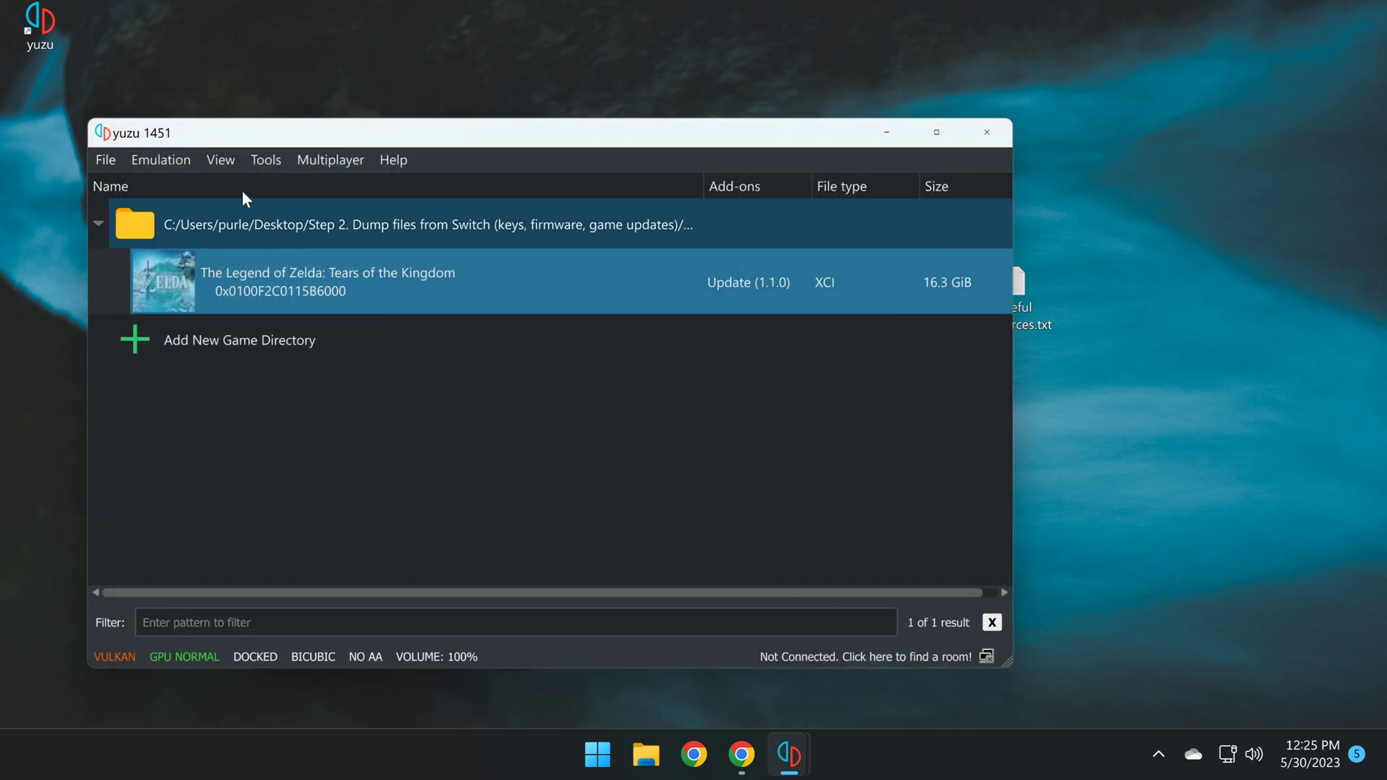
In Emulation > Configure > Controls, set player 1's input device to Xbox One Controller 0 and save
{"action": "left_click", "coordinate": [177, 161]}
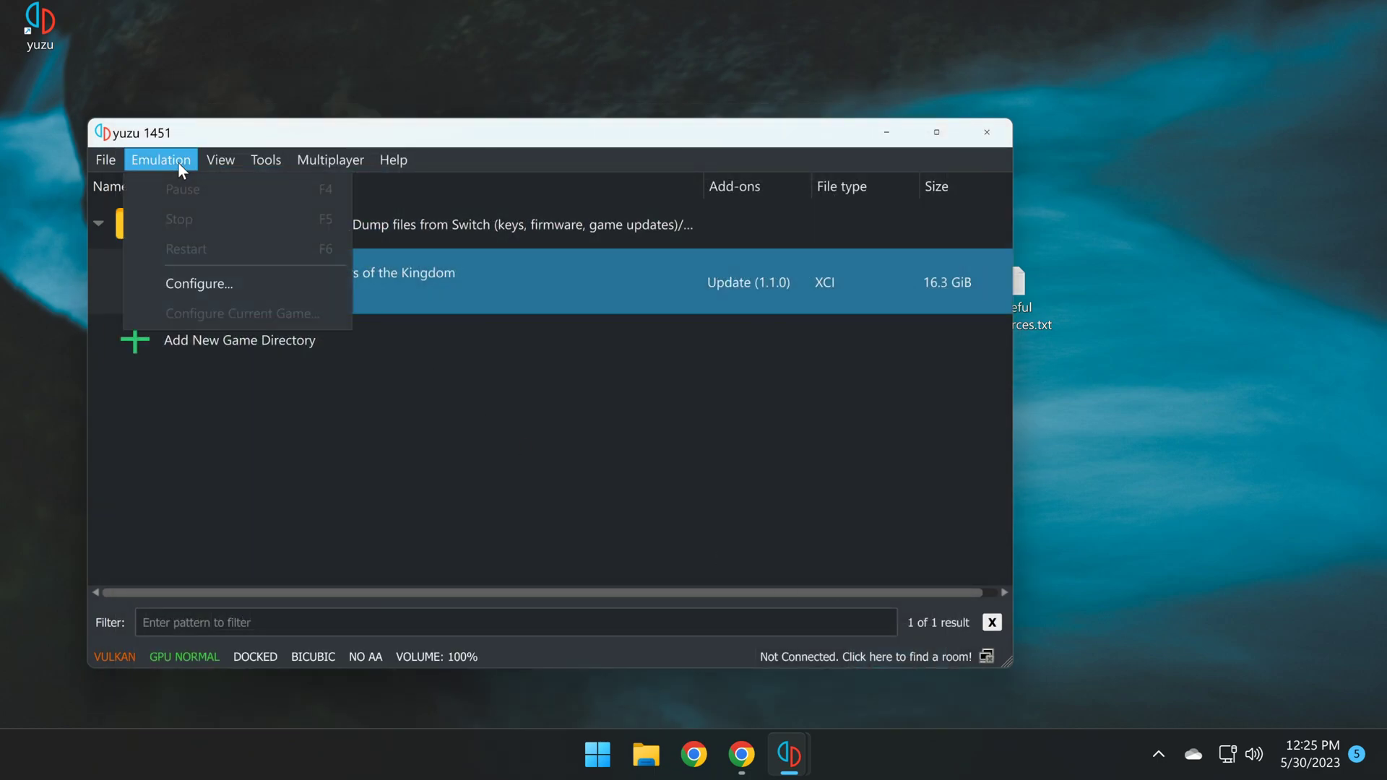
{"action": "left_click", "coordinate": [200, 285]}
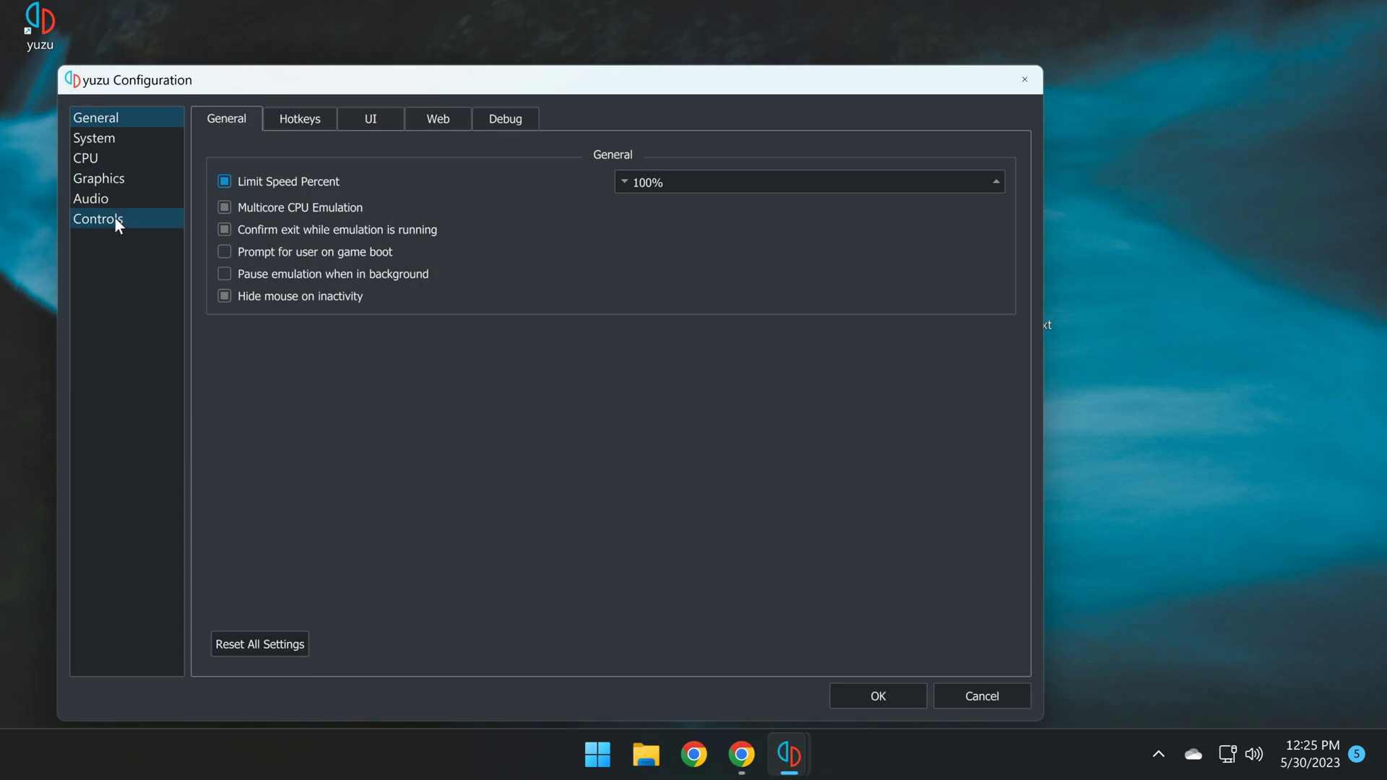
{"action": "left_click", "coordinate": [113, 216]}
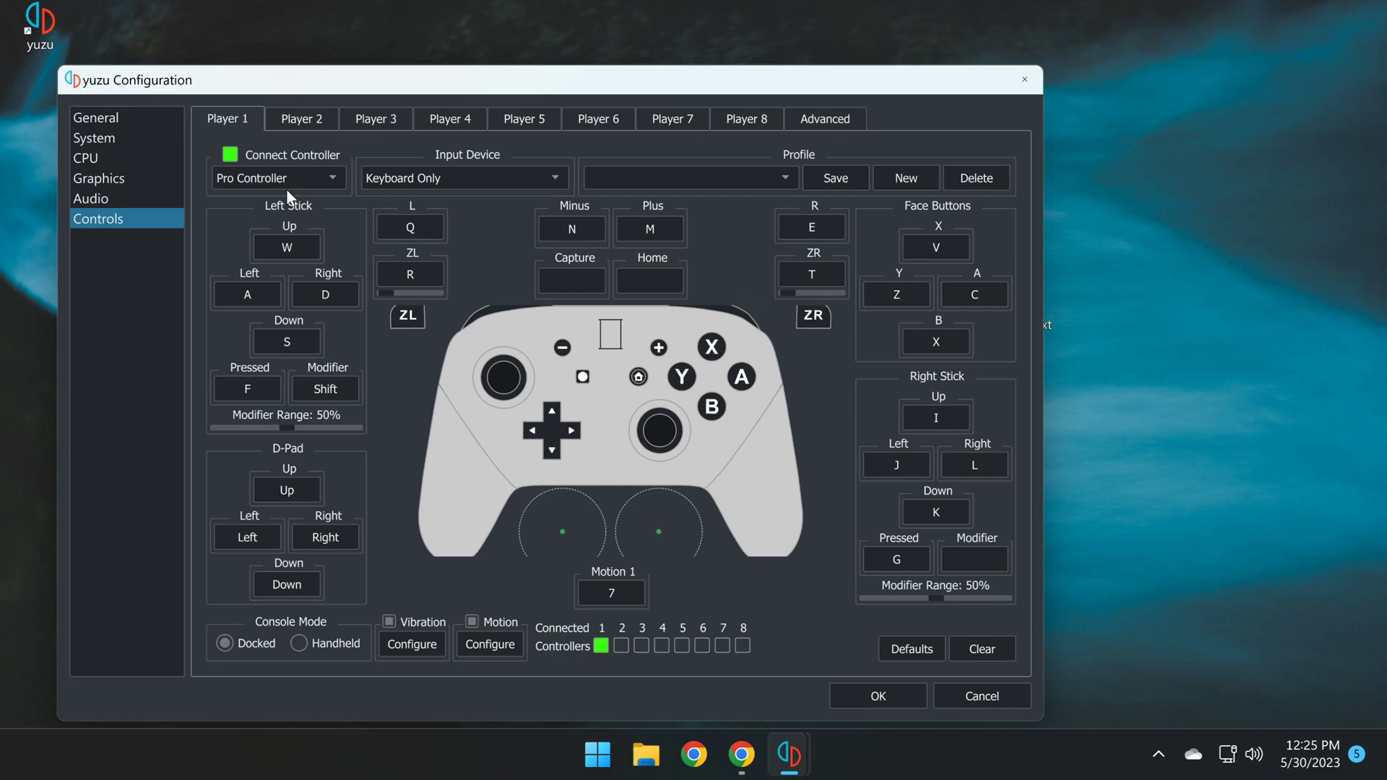
{"action": "left_click", "coordinate": [423, 179]}
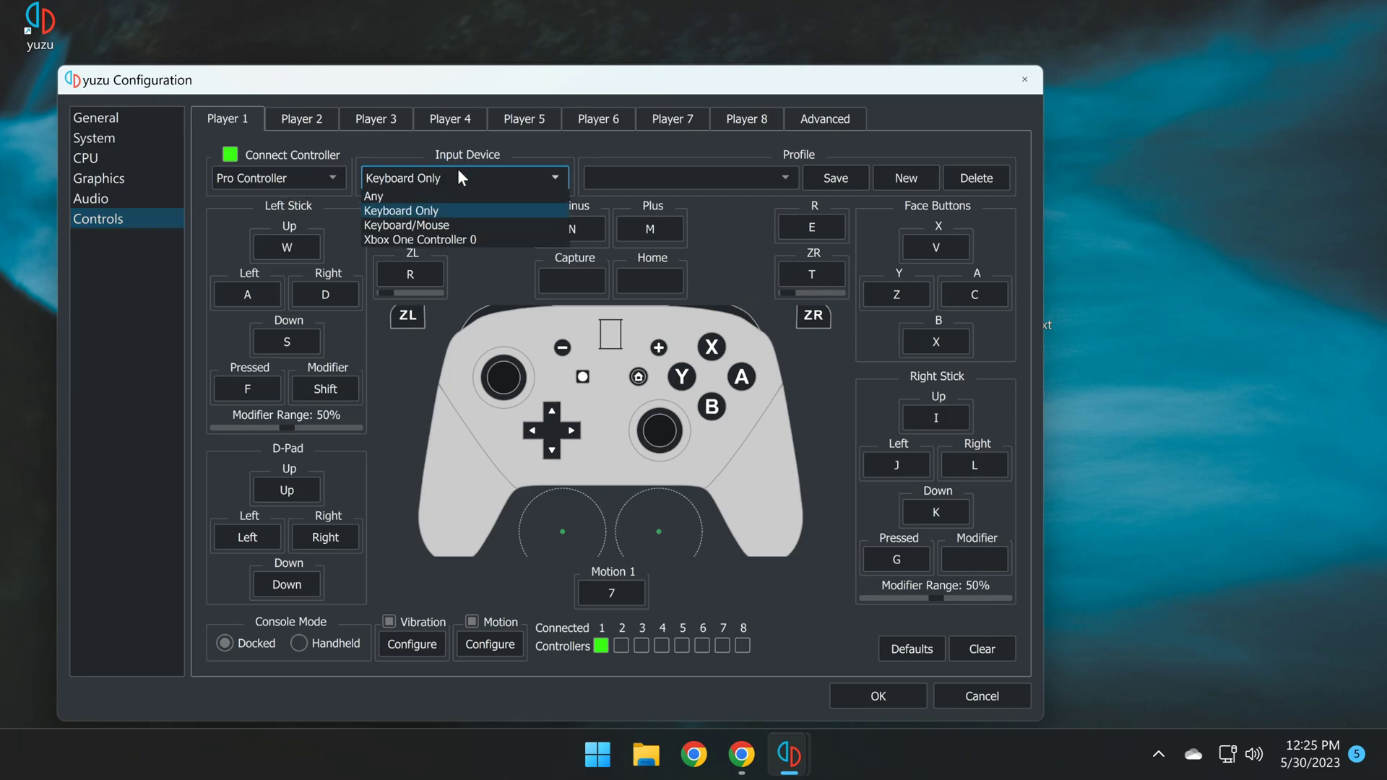
{"action": "left_click", "coordinate": [390, 241]}
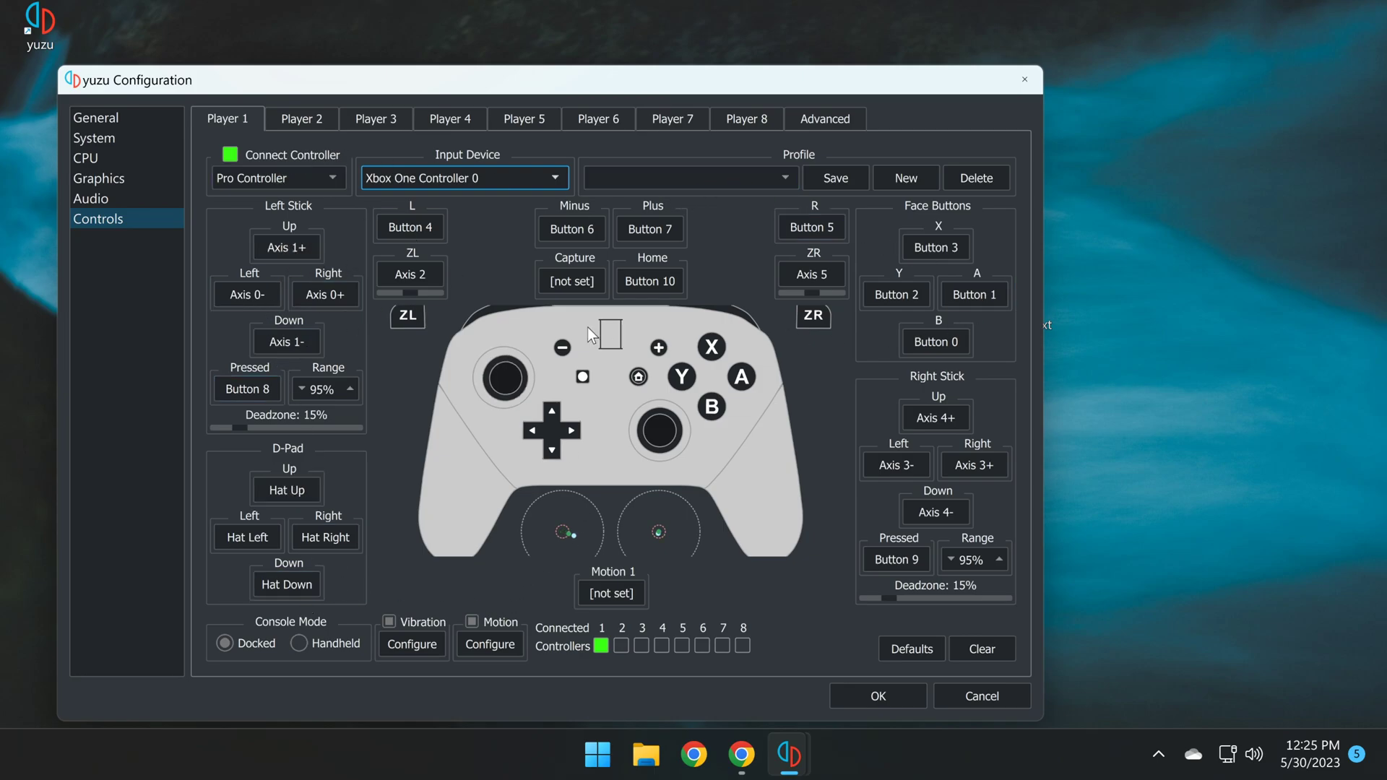
{"action": "left_click", "coordinate": [885, 700]}
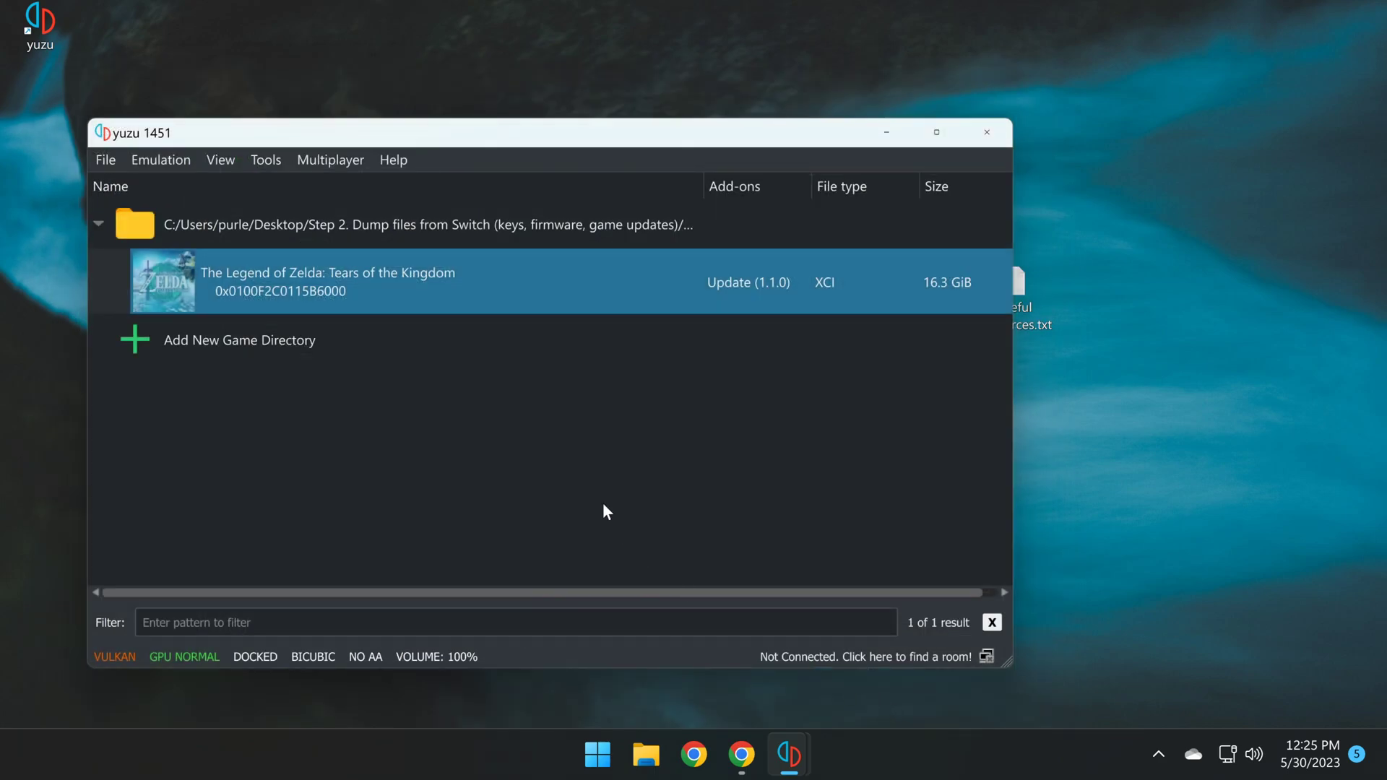
Start Tears of the Kingdom from the game list, then reopen the 60FPS mod pack folder
{"action": "right_click", "coordinate": [505, 279]}
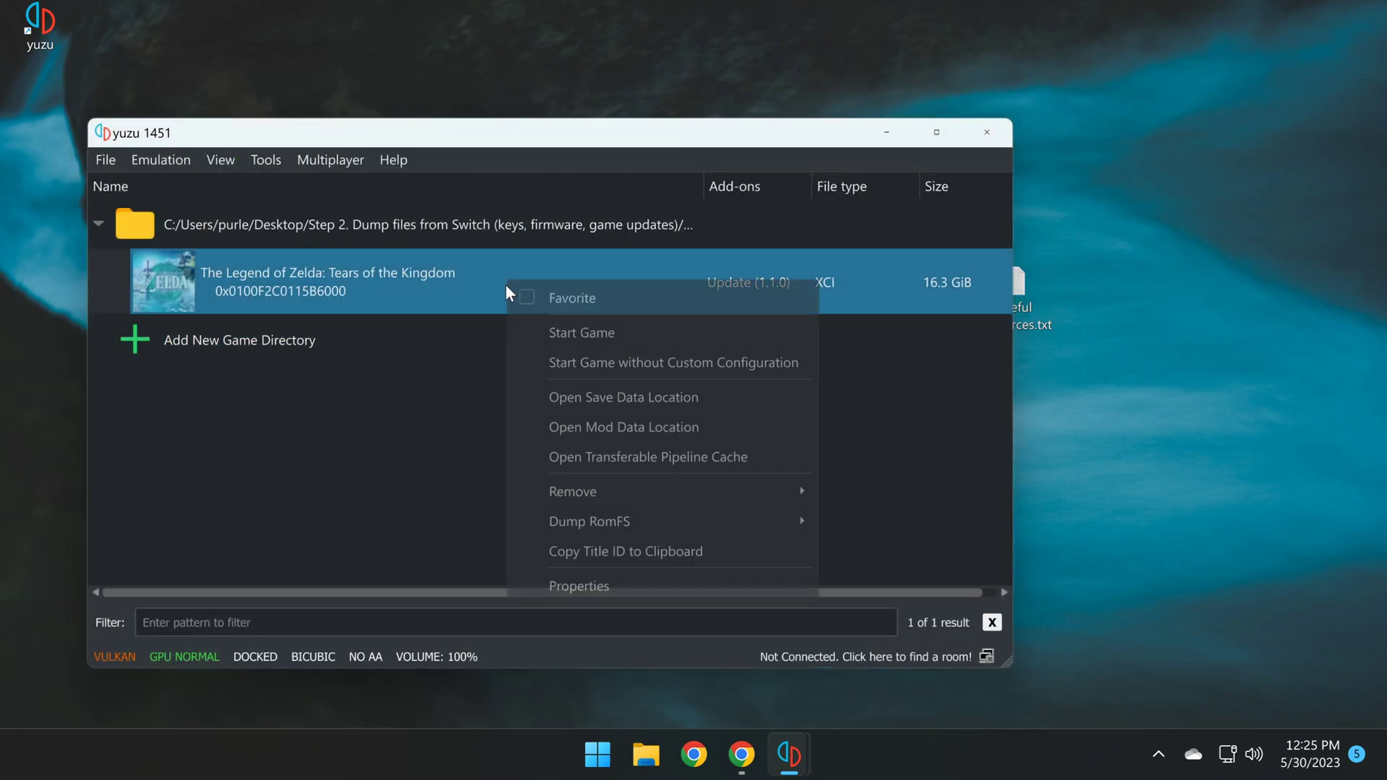
{"action": "left_click", "coordinate": [561, 331]}
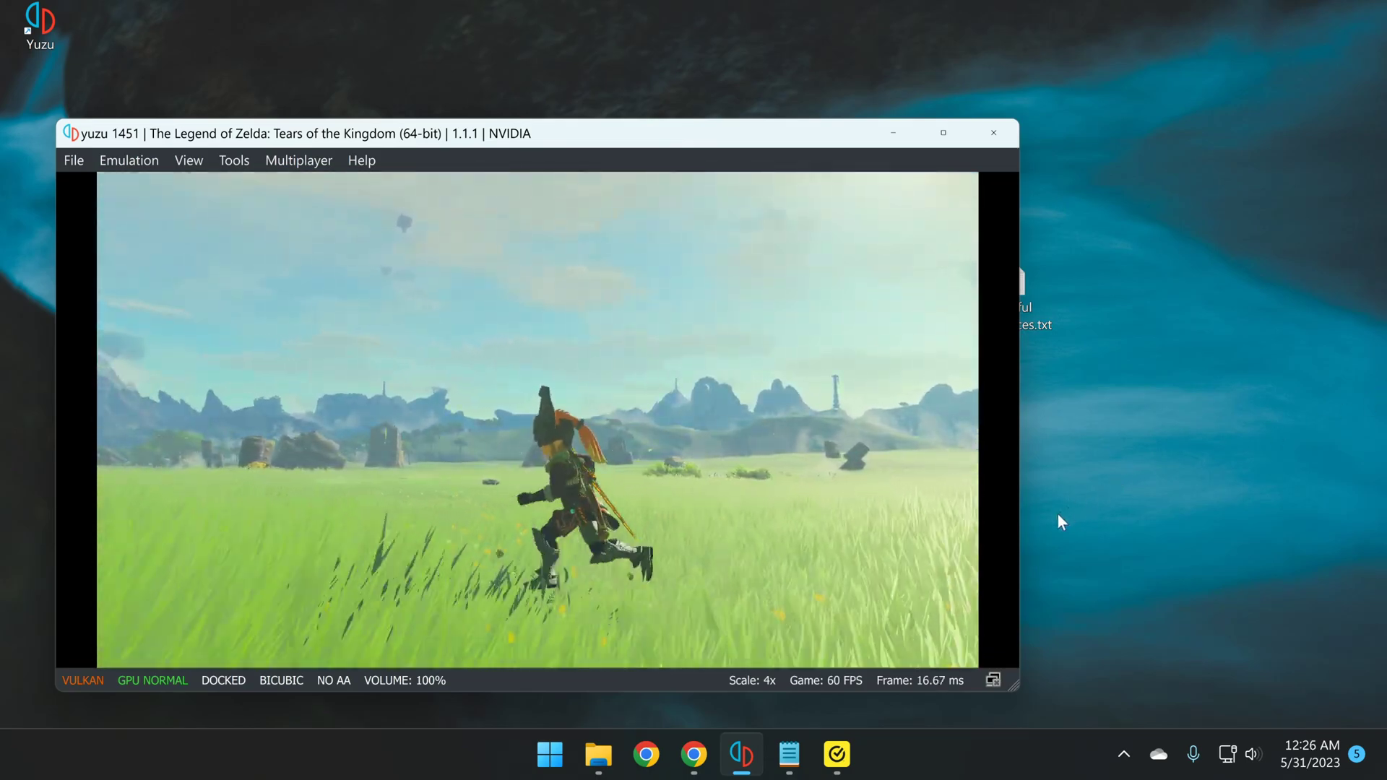
{"action": "left_click", "coordinate": [599, 754]}
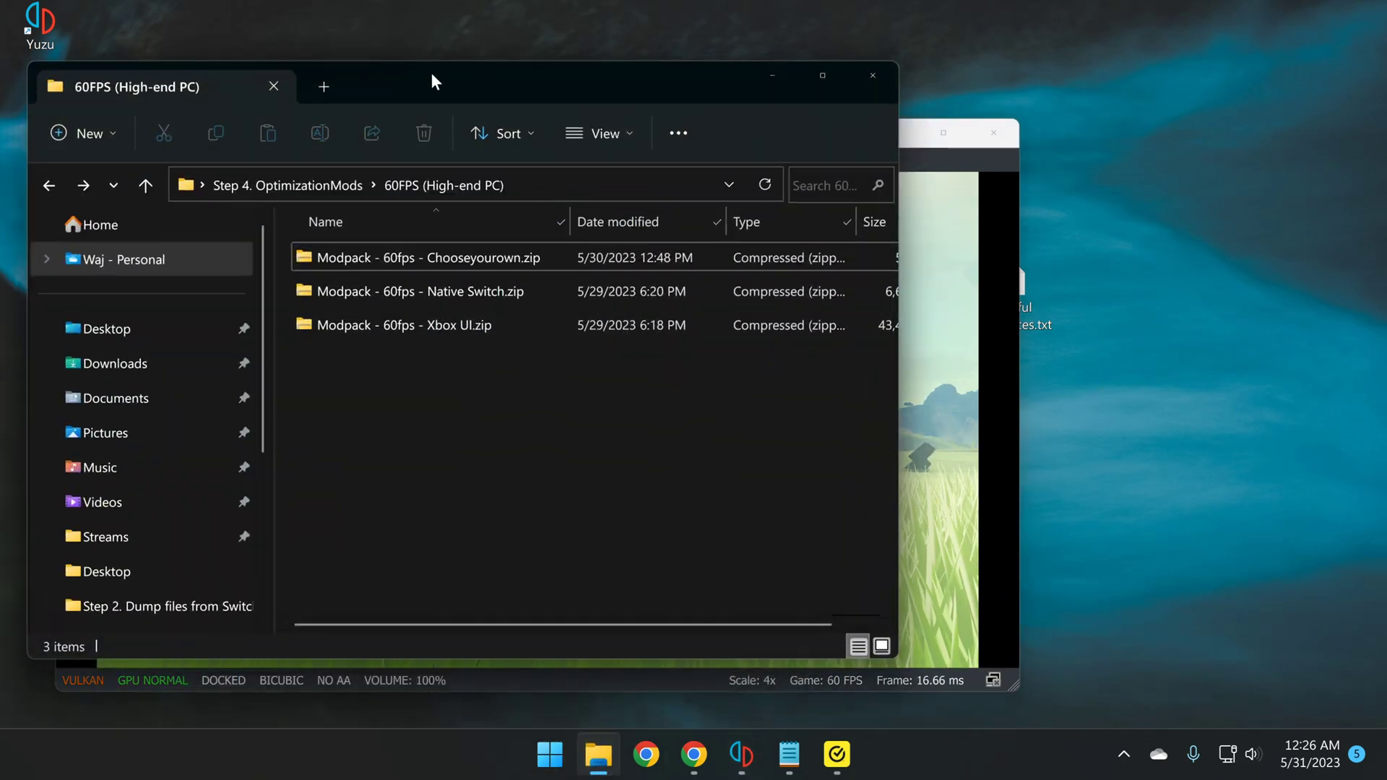
Move the folder window aside, bring the running game forward and open its in-game pause menu
{"action": "left_click_drag", "start_coordinate": [431, 73], "coordinate": [1037, 82]}
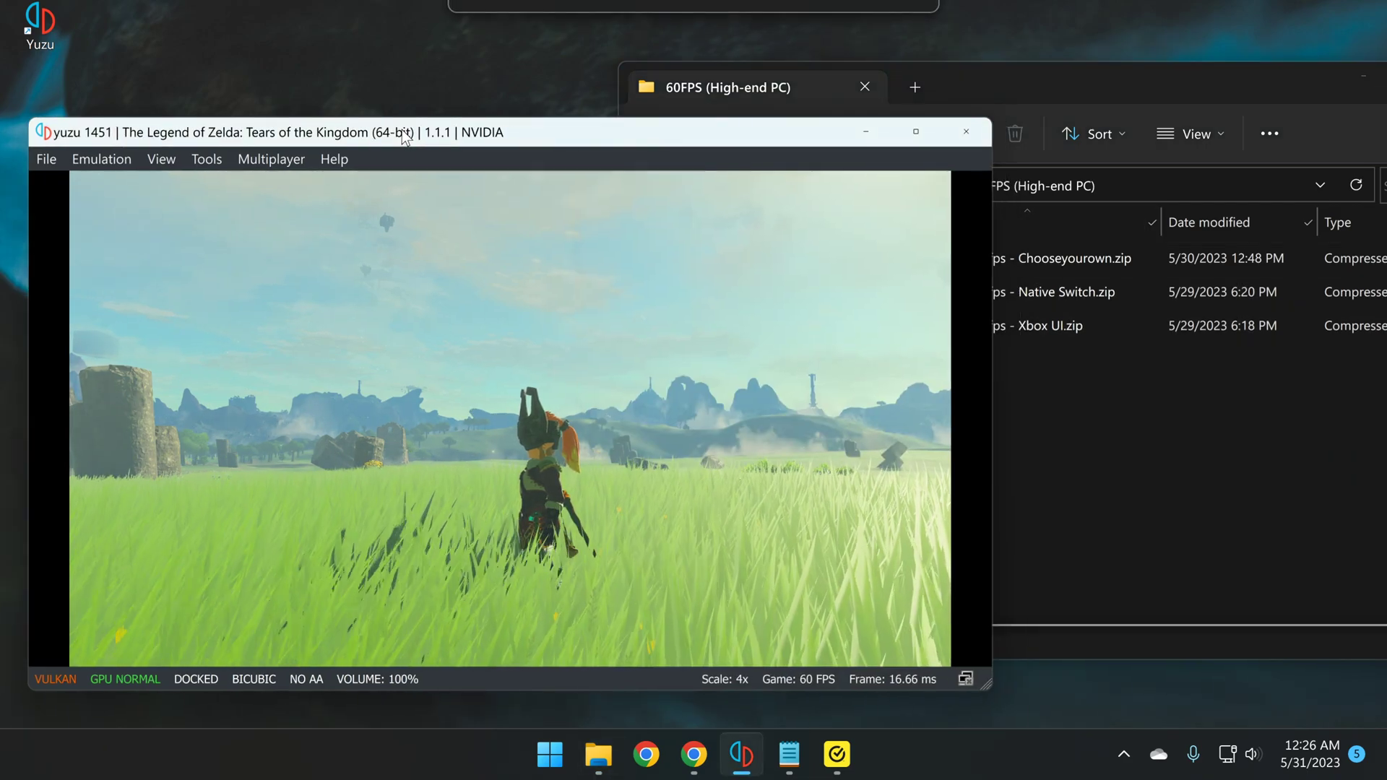
{"action": "left_click", "coordinate": [1256, 497]}
{"action": "left_click", "coordinate": [986, 293]}
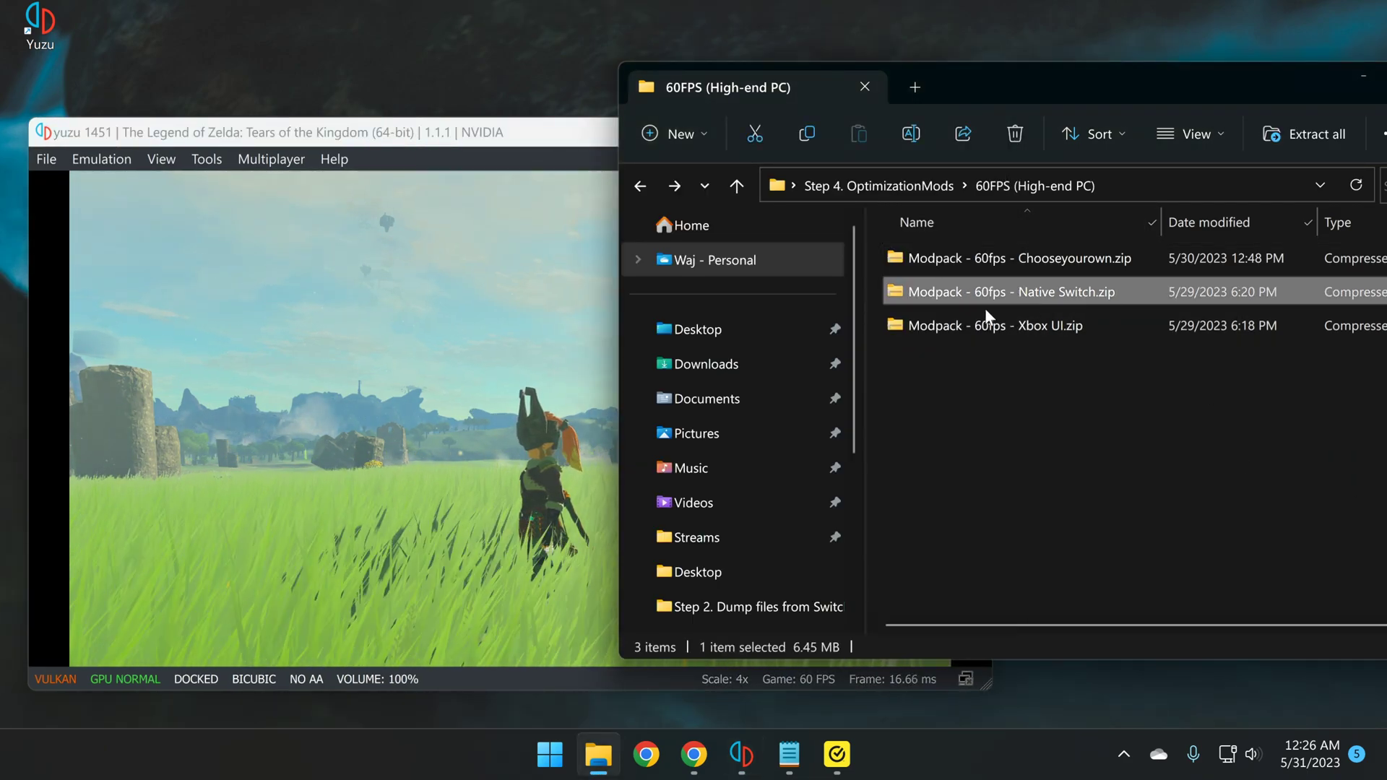
{"action": "left_click", "coordinate": [433, 379]}
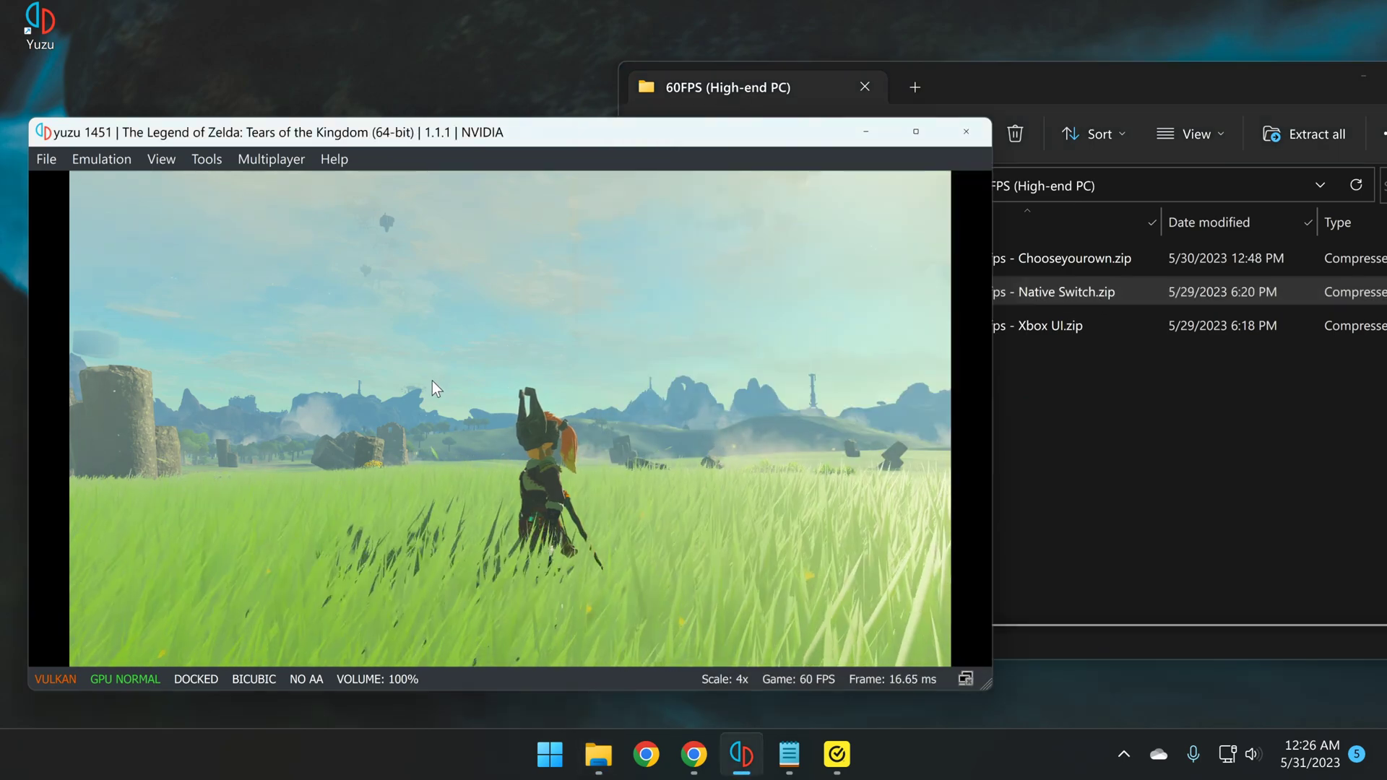
{"action": "key", "text": "Escape"}
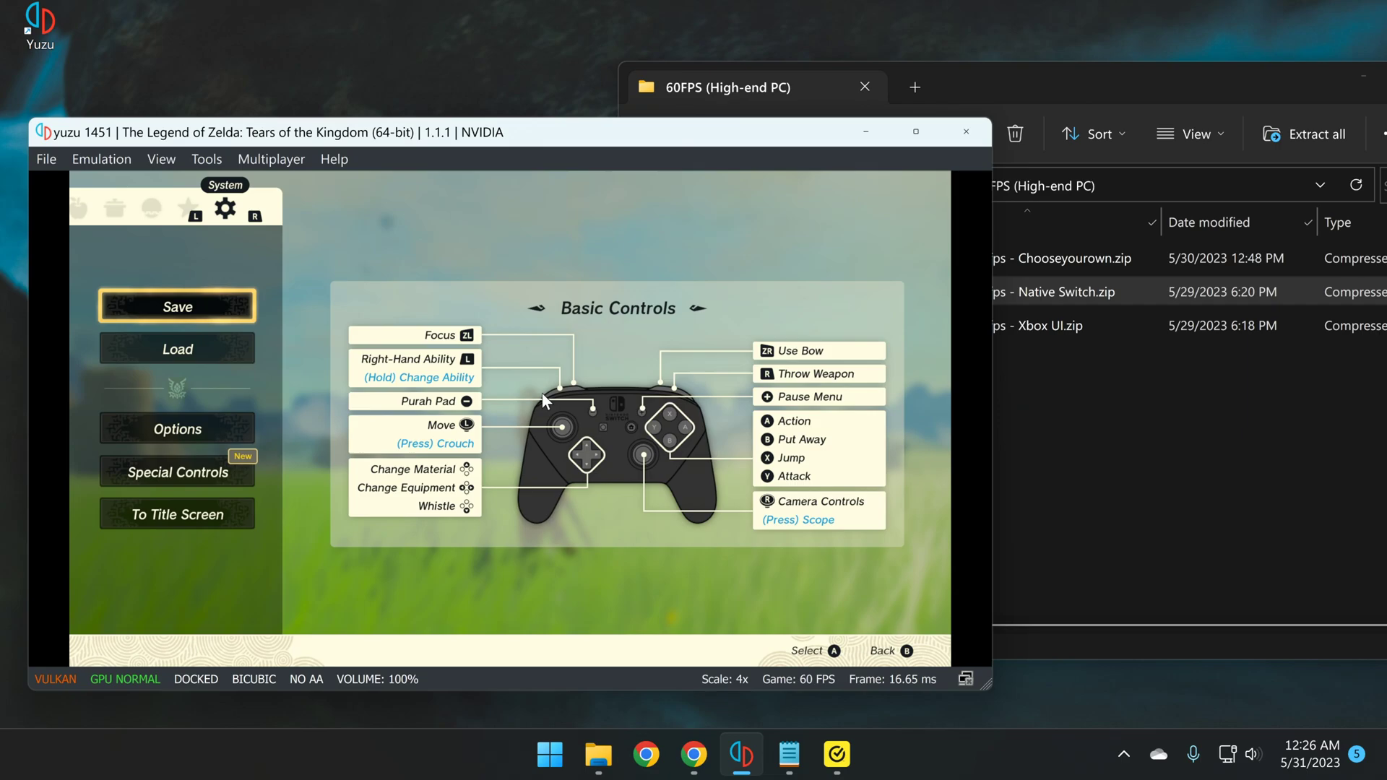
Widen the yuzu window so the Basic Controls screen shows the full controller layout
{"action": "left_click_drag", "start_coordinate": [545, 135], "coordinate": [523, 111]}
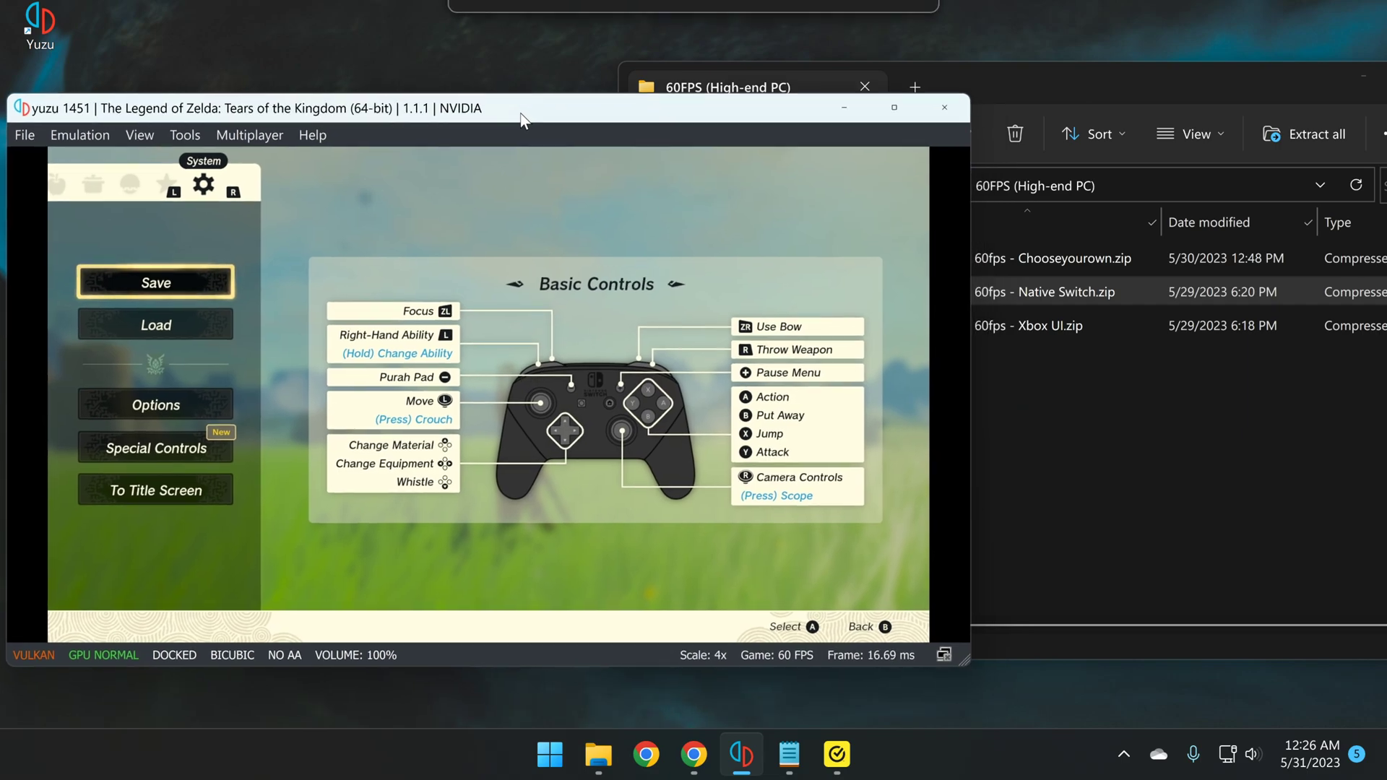
{"action": "left_click", "coordinate": [1073, 296]}
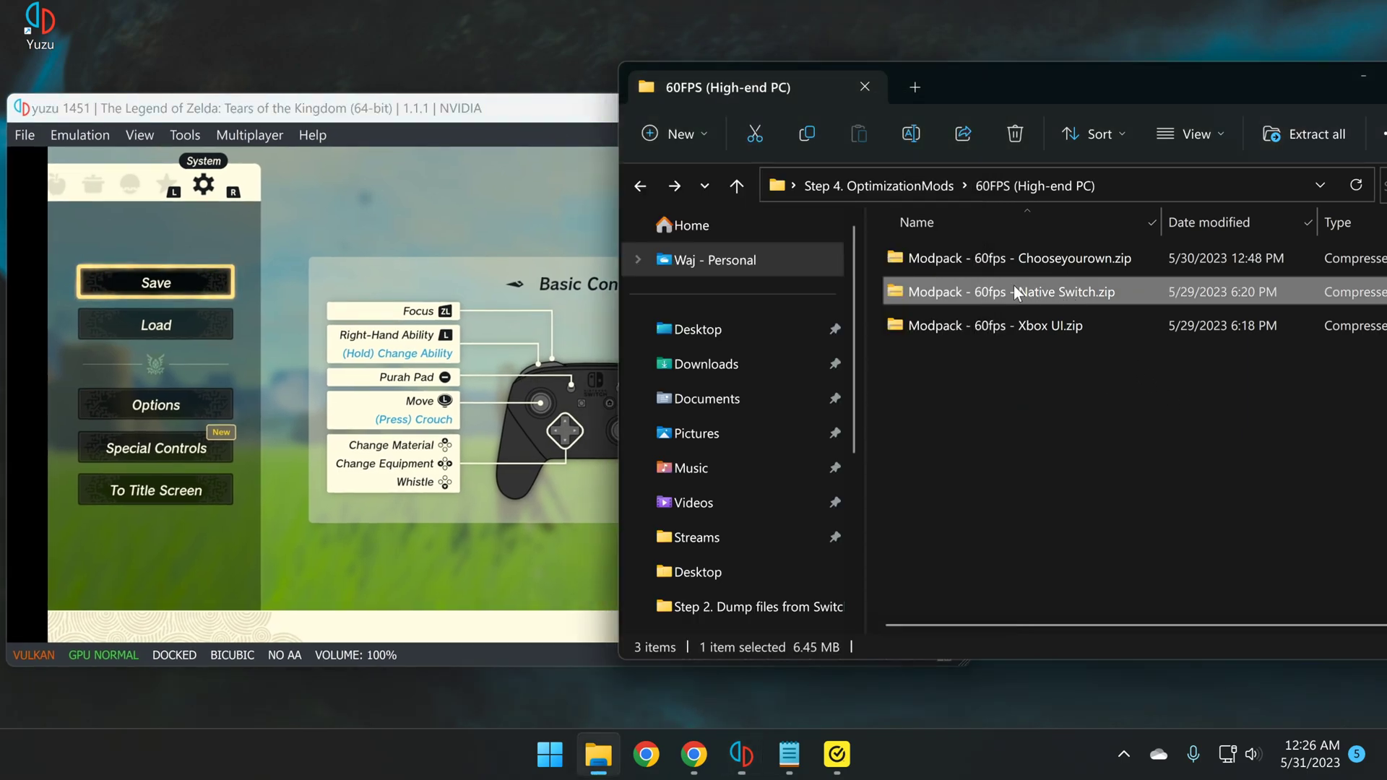
{"action": "left_click_drag", "start_coordinate": [620, 380], "coordinate": [975, 380]}
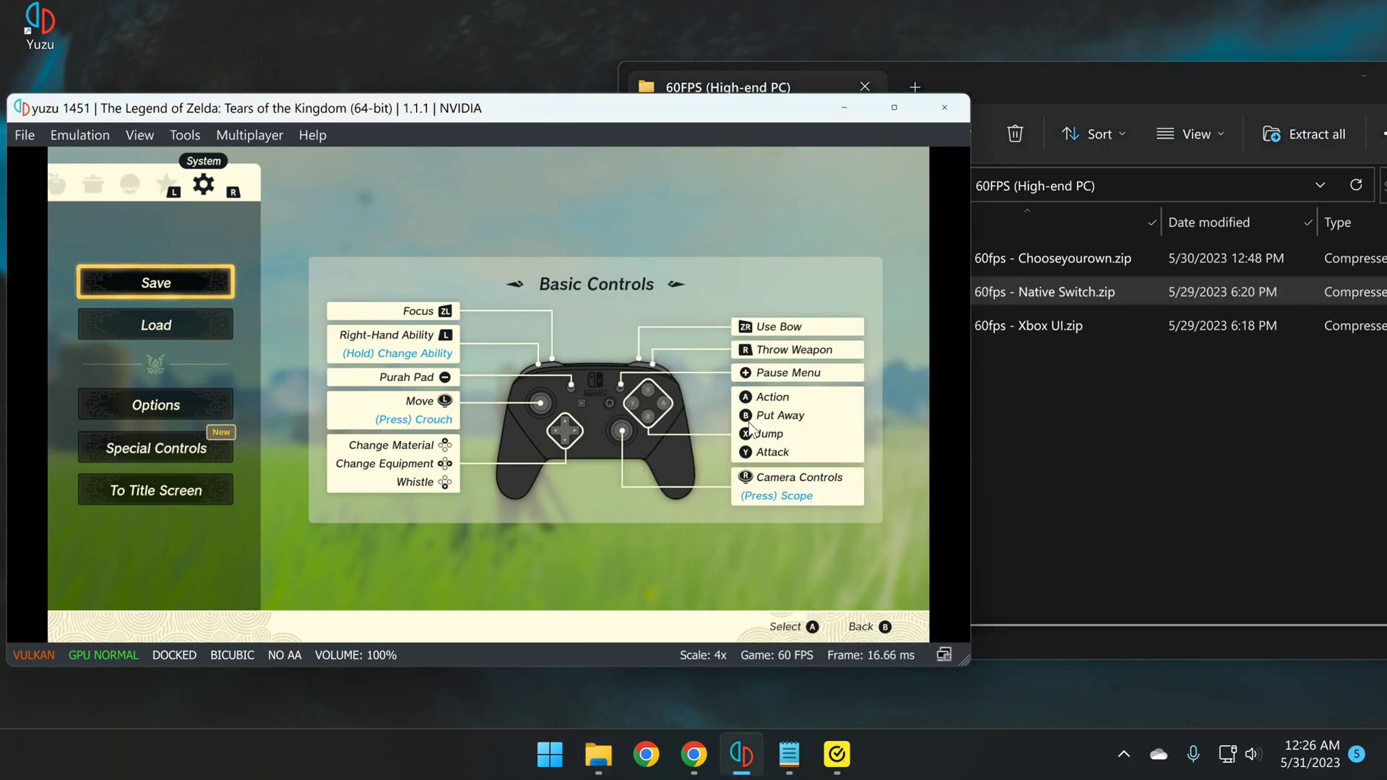
Look inside the Xbox UI modpack zip at its mod folders and return to the 60FPS folder
{"action": "left_click", "coordinate": [1112, 400]}
{"action": "left_click", "coordinate": [1009, 325]}
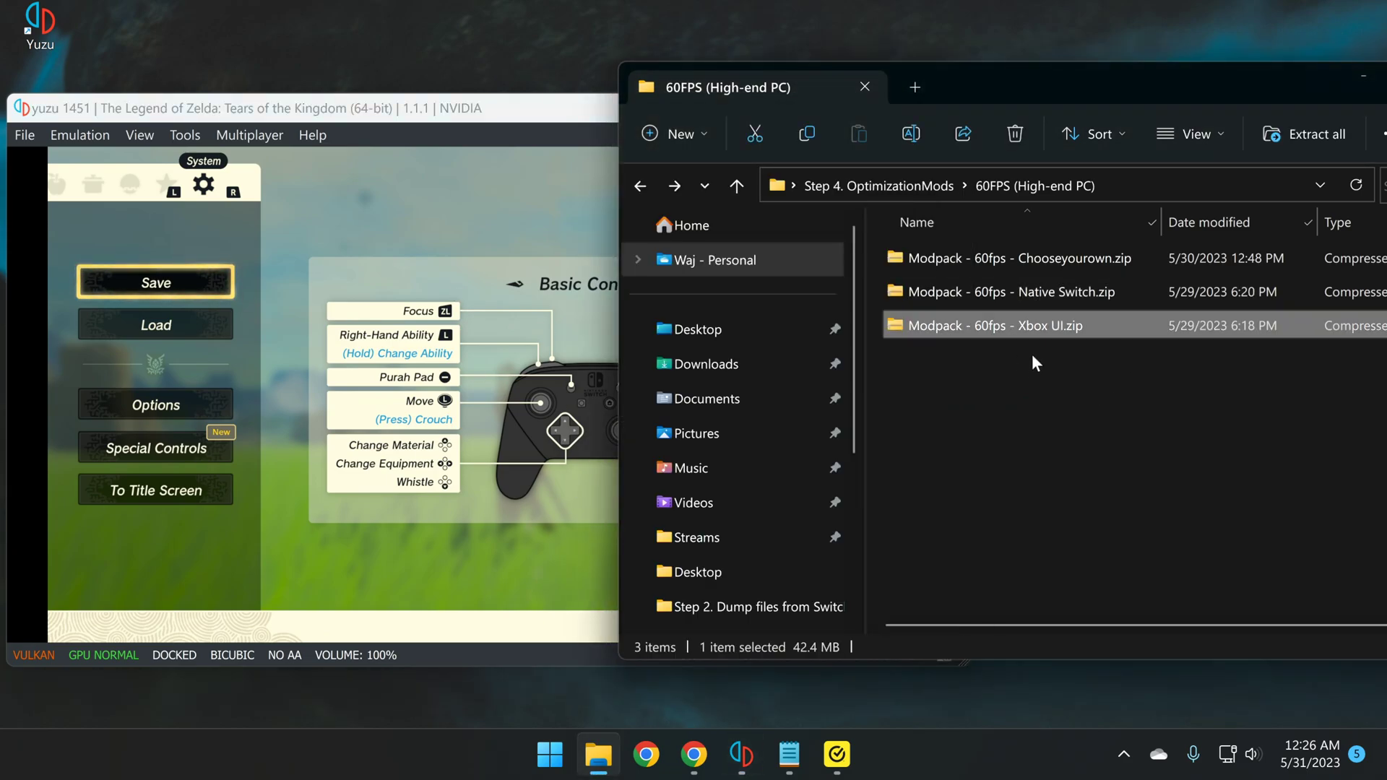
{"action": "left_click", "coordinate": [1004, 296]}
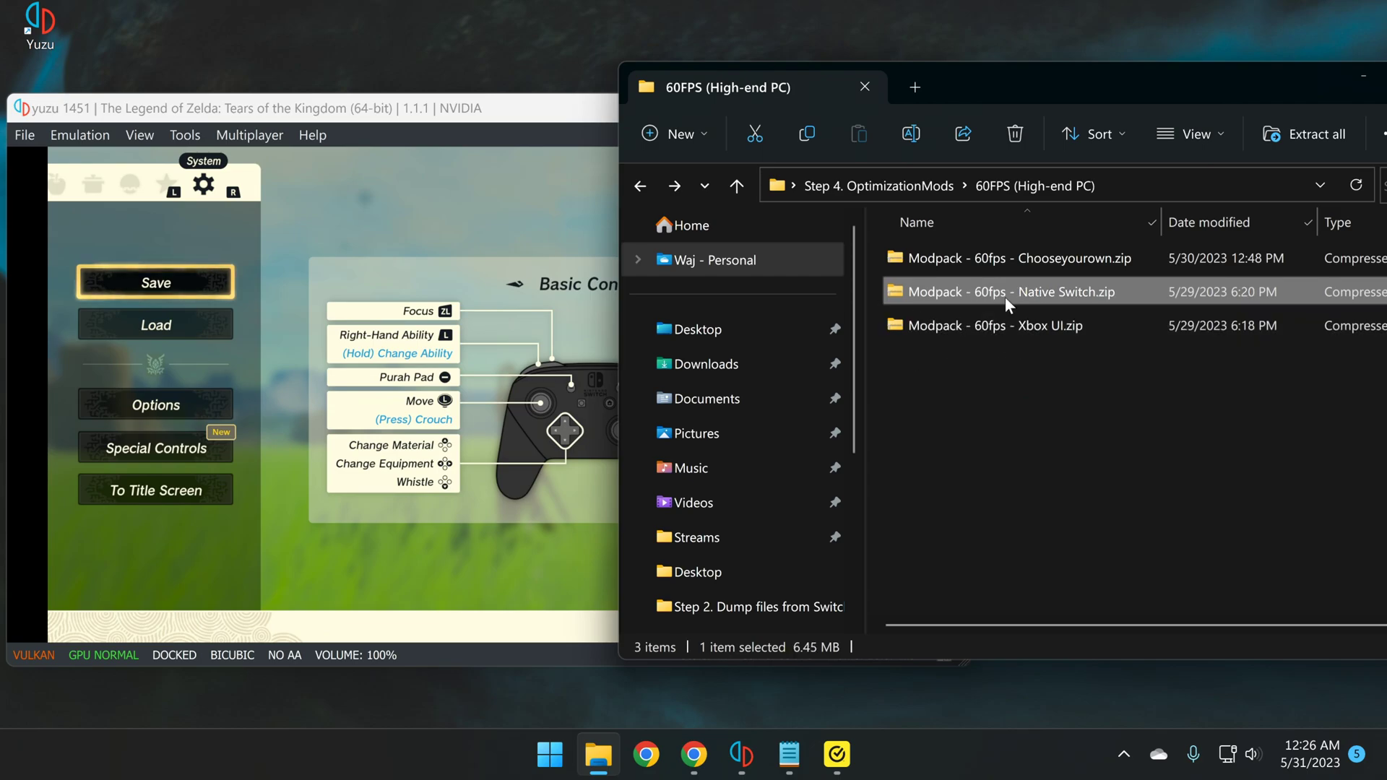
{"action": "mouse_move", "coordinate": [1056, 295]}
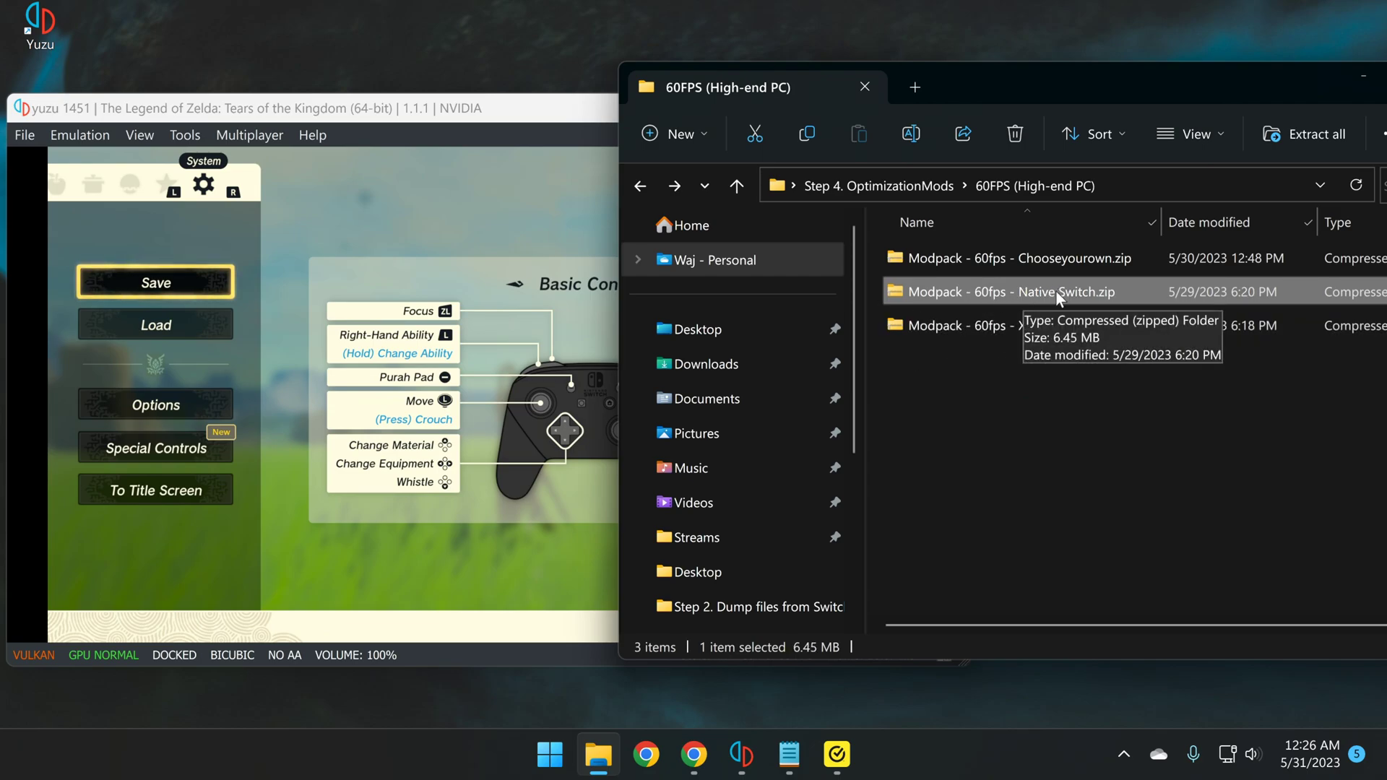
{"action": "double_click", "coordinate": [1029, 329]}
{"action": "left_click_drag", "start_coordinate": [1086, 550], "coordinate": [998, 243]}
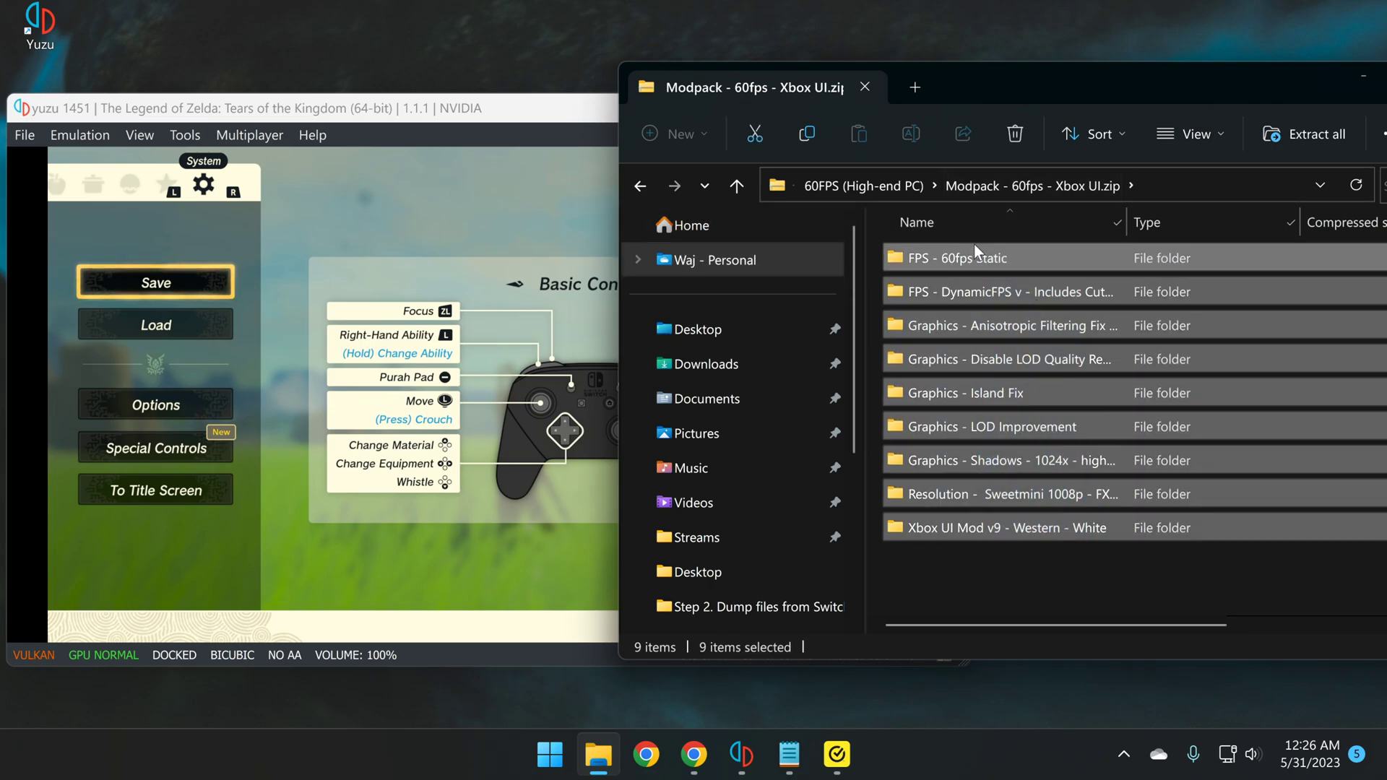
{"action": "left_click", "coordinate": [643, 194]}
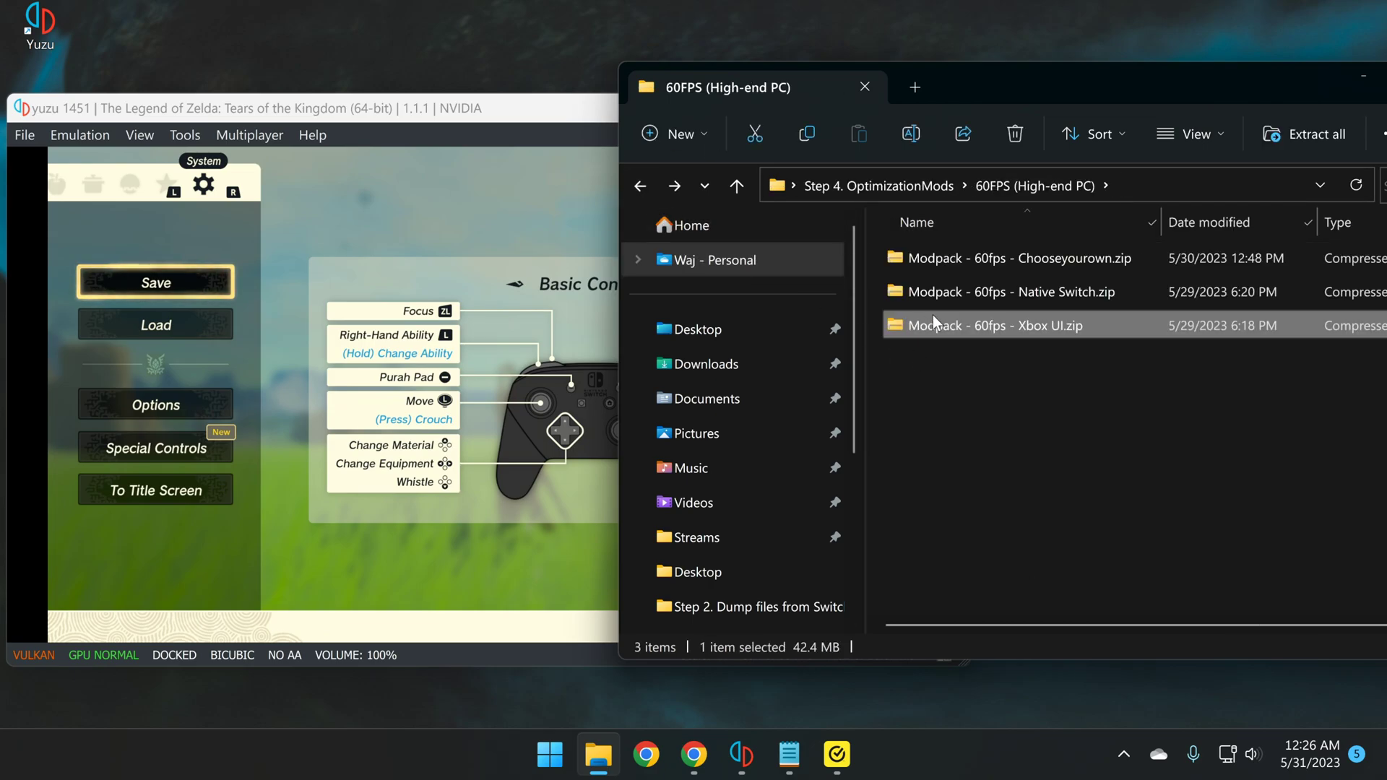
Look inside the Native Switch modpack, then resume the game briefly and reopen its controls menu
{"action": "double_click", "coordinate": [939, 304]}
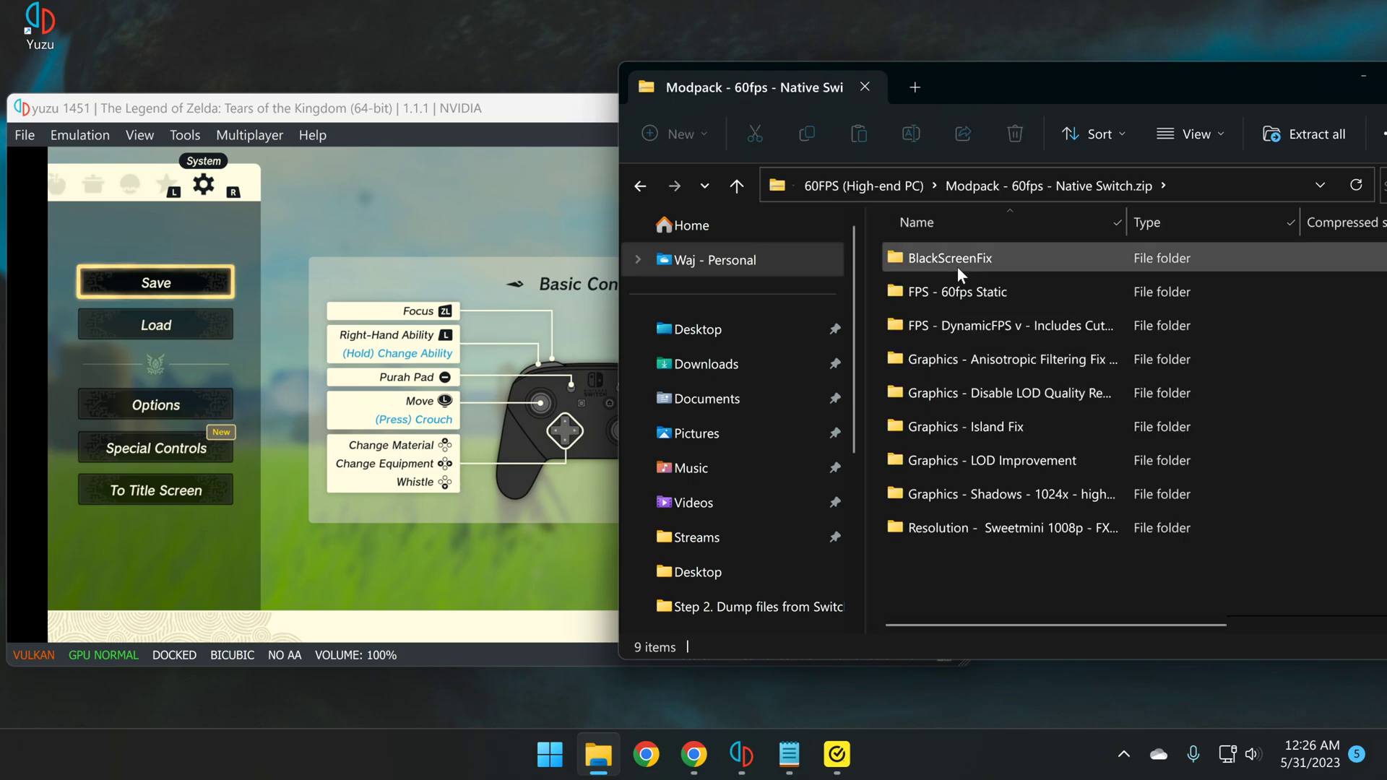
{"action": "left_click", "coordinate": [636, 194]}
{"action": "left_click", "coordinate": [541, 212]}
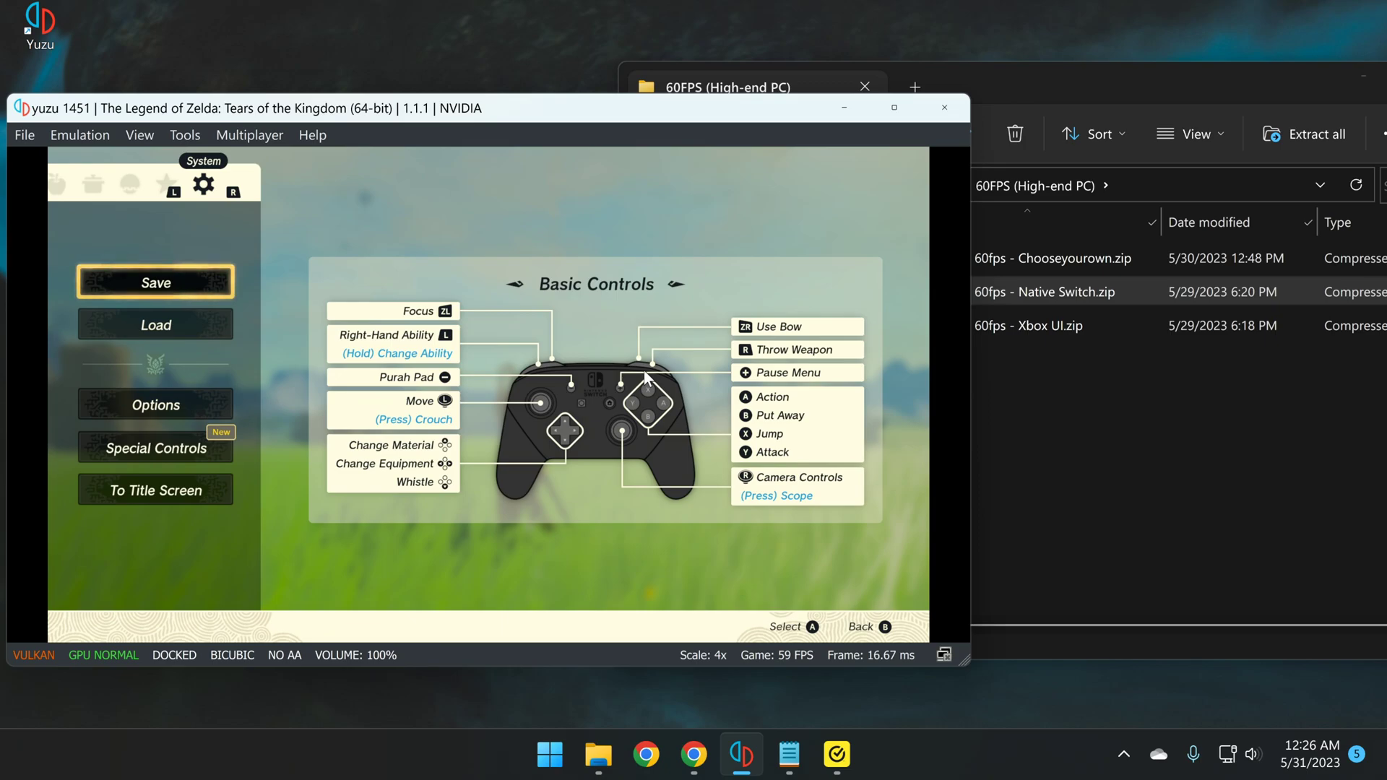
{"action": "key", "text": "Escape"}
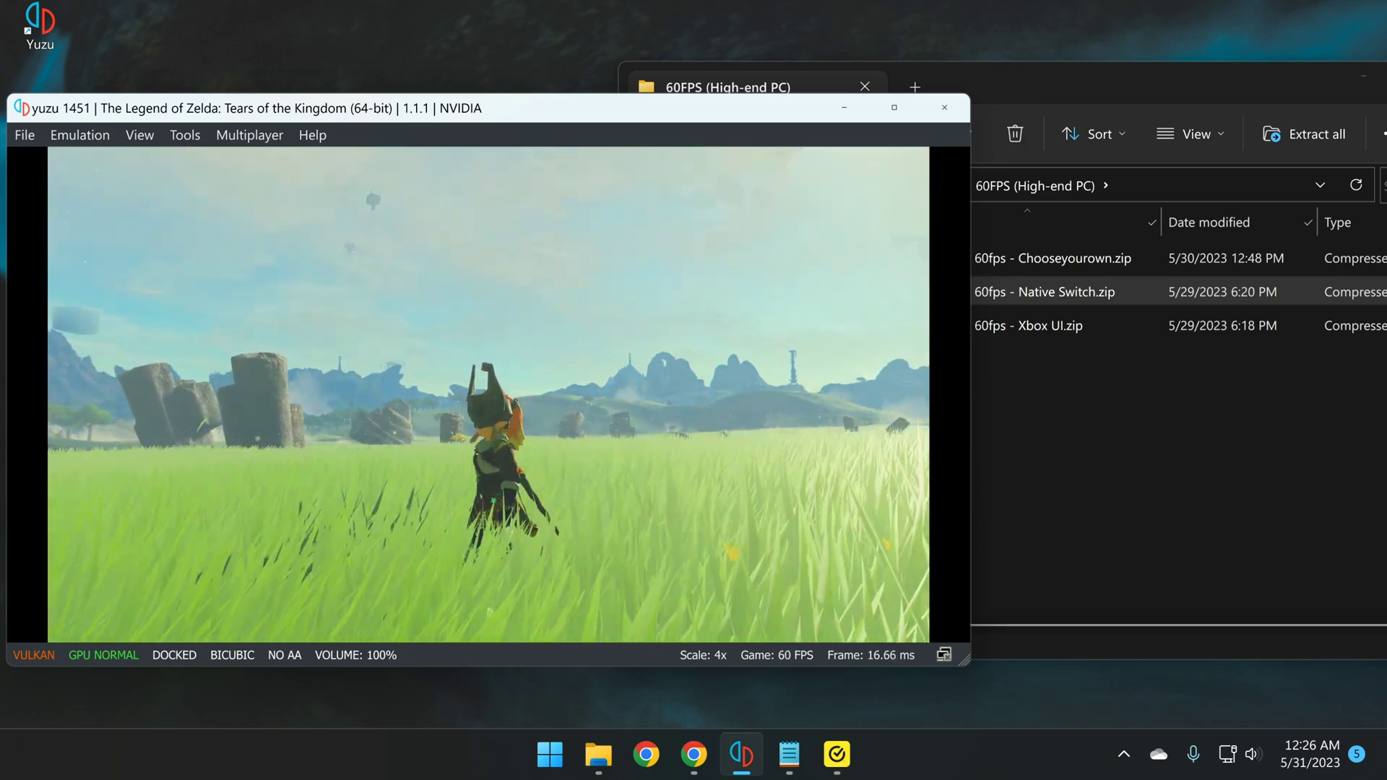
{"action": "key", "text": "m"}
Look inside the Chooseyourown modpack at its eight mod folders and return to the 60FPS folder
{"action": "left_click", "coordinate": [1016, 257]}
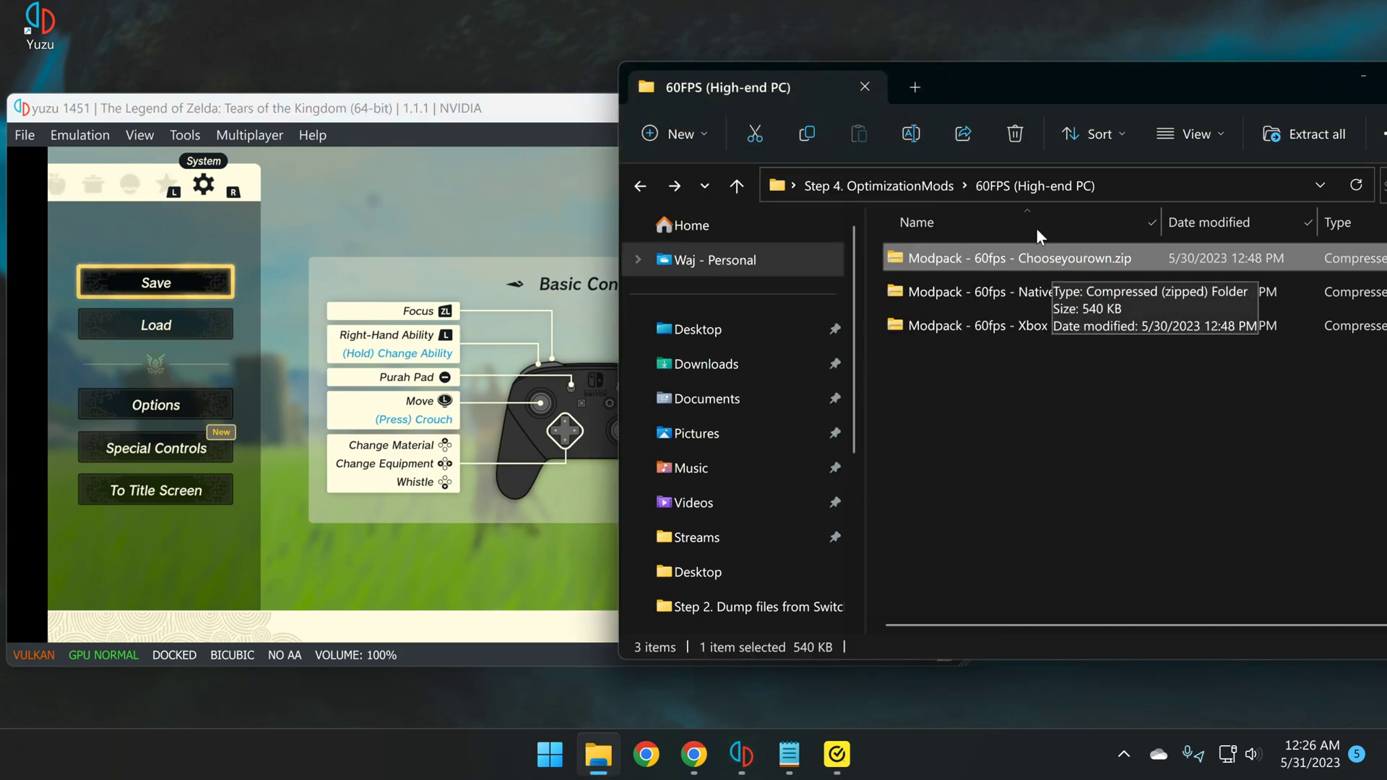
{"action": "double_click", "coordinate": [1033, 263]}
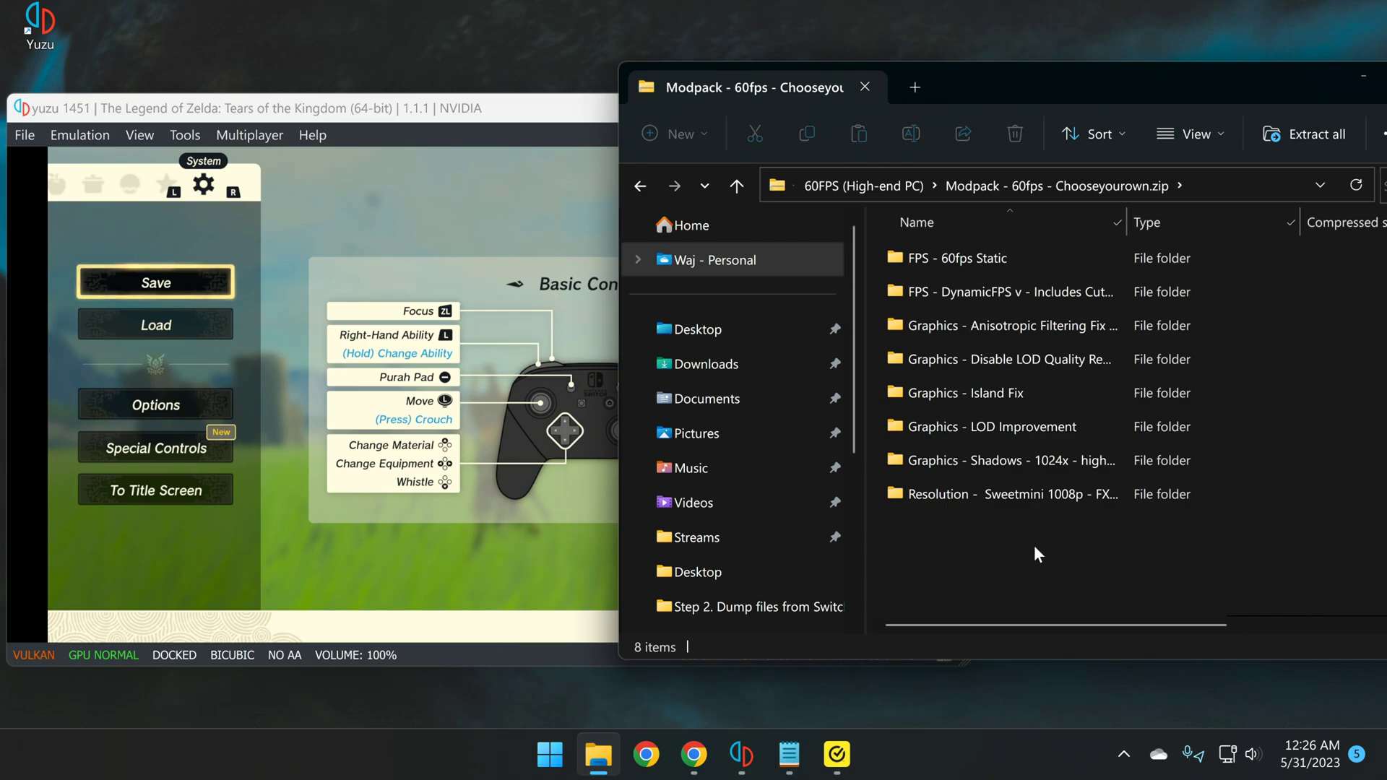
{"action": "left_click_drag", "start_coordinate": [1034, 545], "coordinate": [964, 260]}
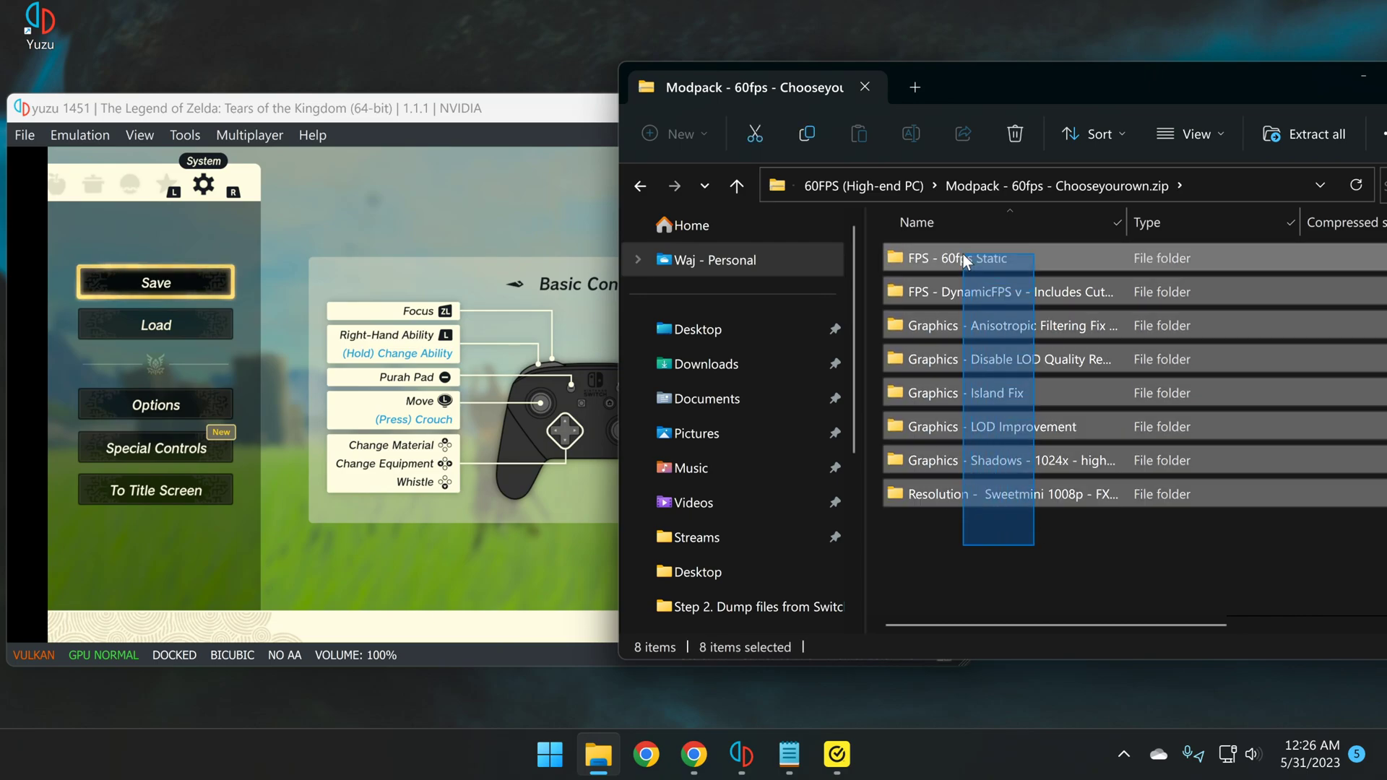
{"action": "left_click", "coordinate": [641, 186]}
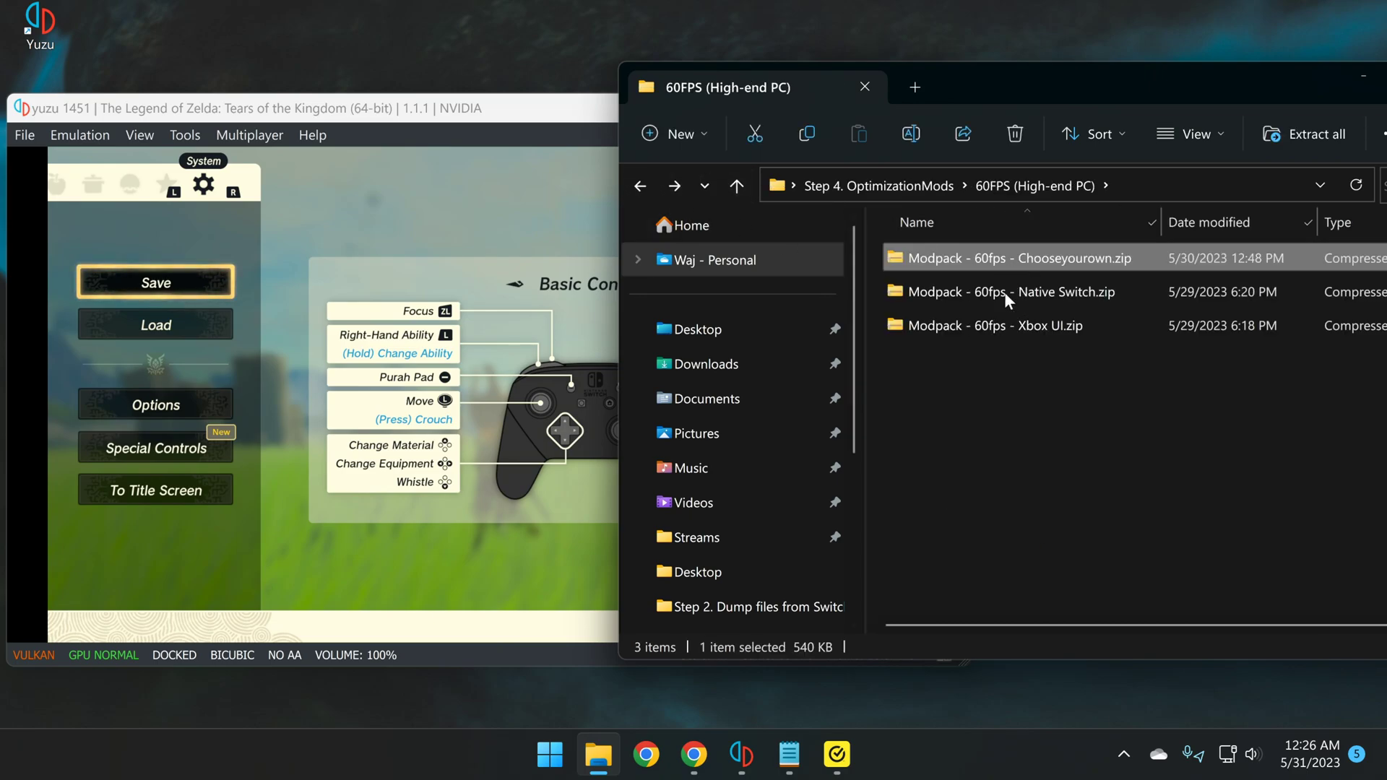
{"action": "mouse_move", "coordinate": [694, 755]}
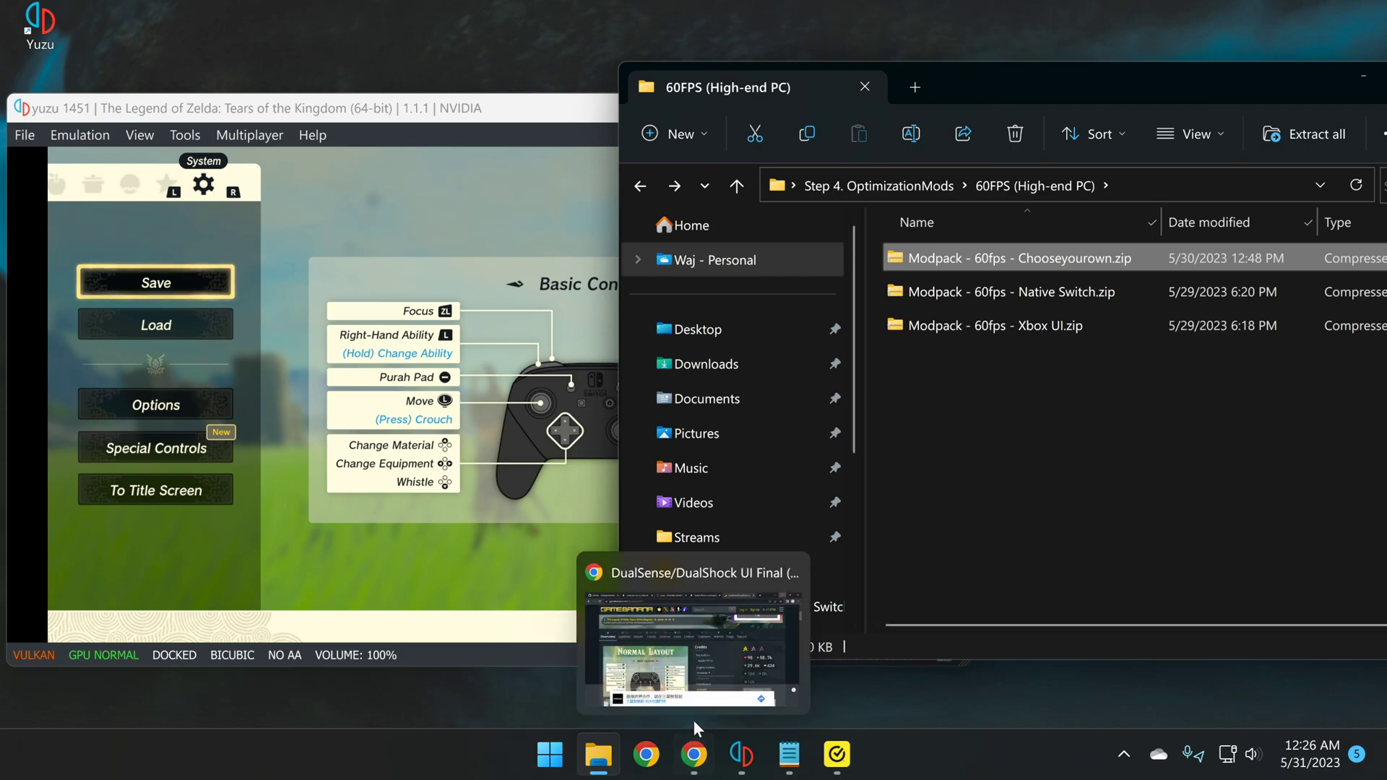
{"action": "left_click", "coordinate": [694, 703]}
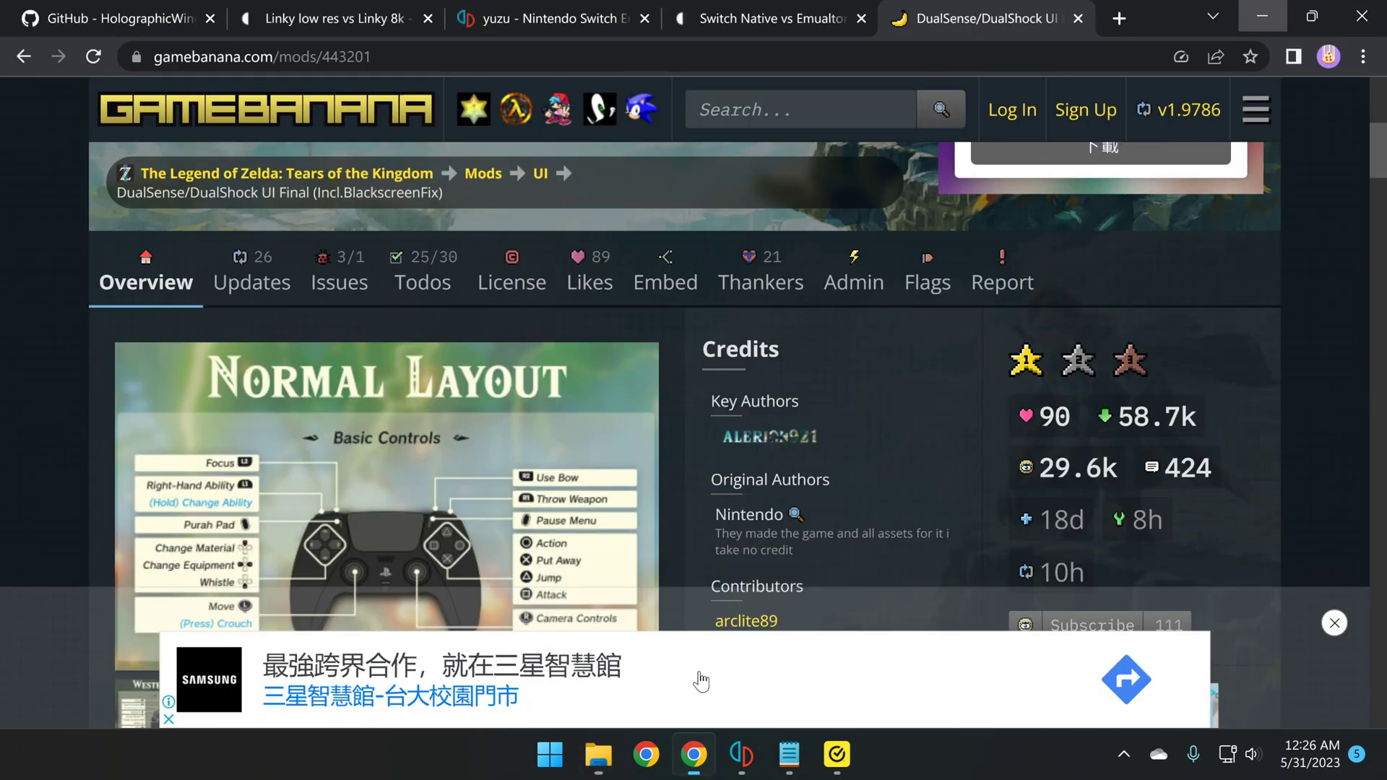
{"action": "left_click", "coordinate": [287, 56]}
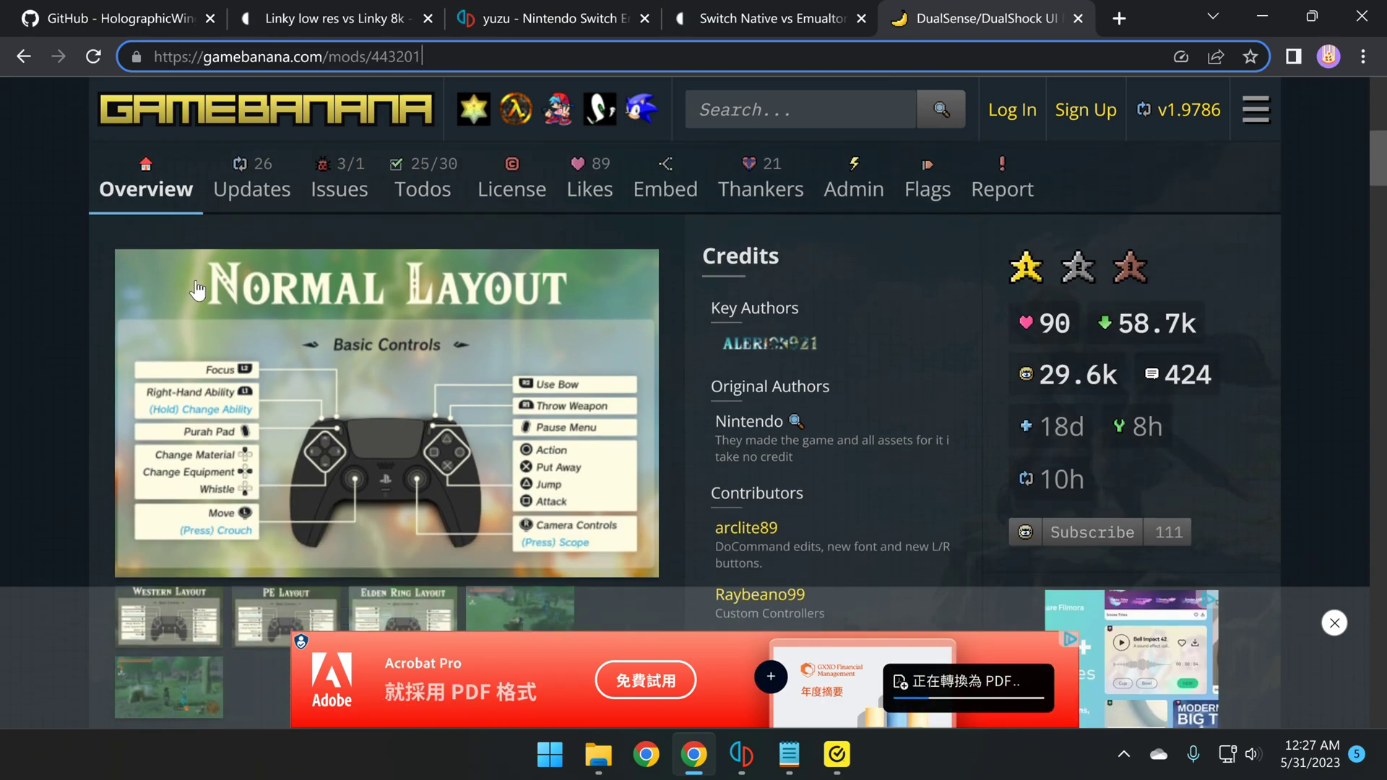
{"action": "scroll", "coordinate": [336, 370], "scroll_direction": "down", "scroll_amount": 2}
{"action": "scroll", "coordinate": [366, 203], "scroll_direction": "up", "scroll_amount": 1}
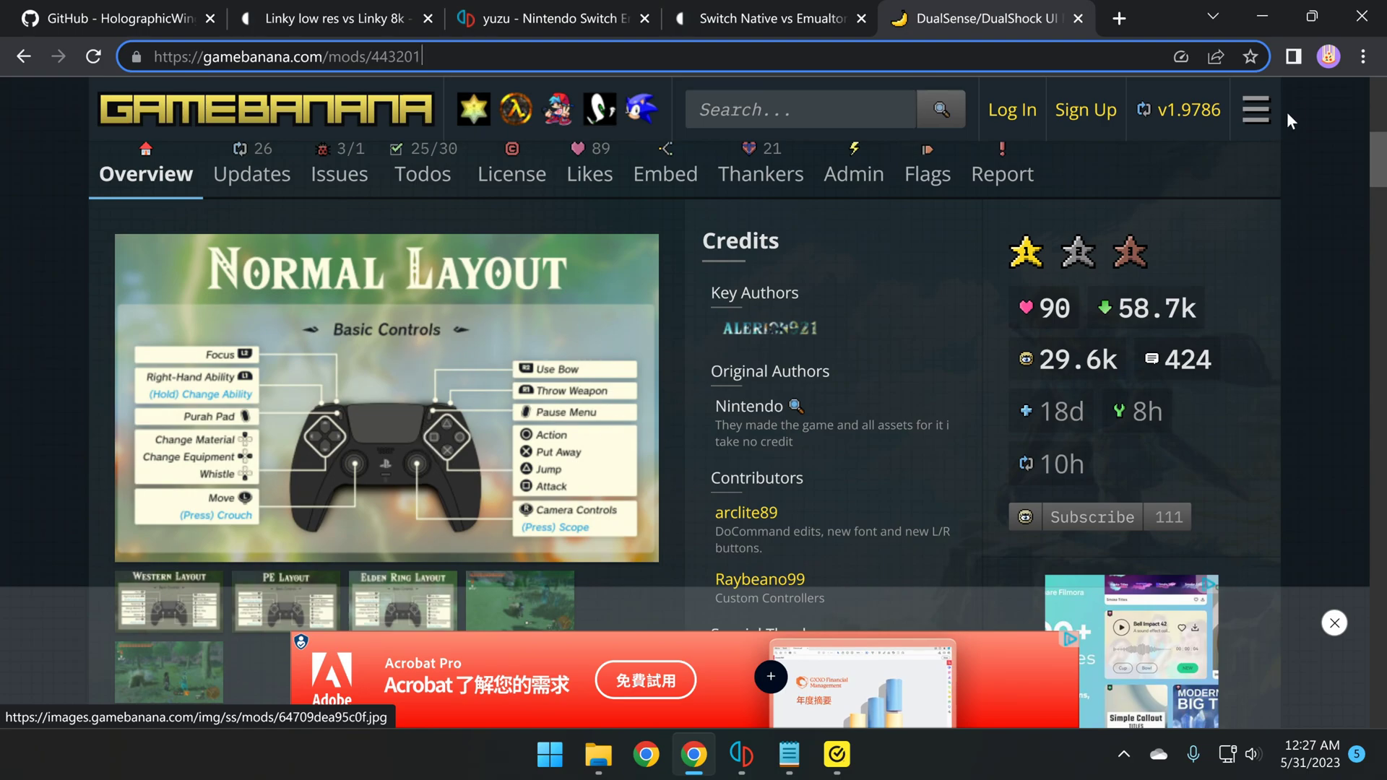
{"action": "left_click", "coordinate": [1271, 17]}
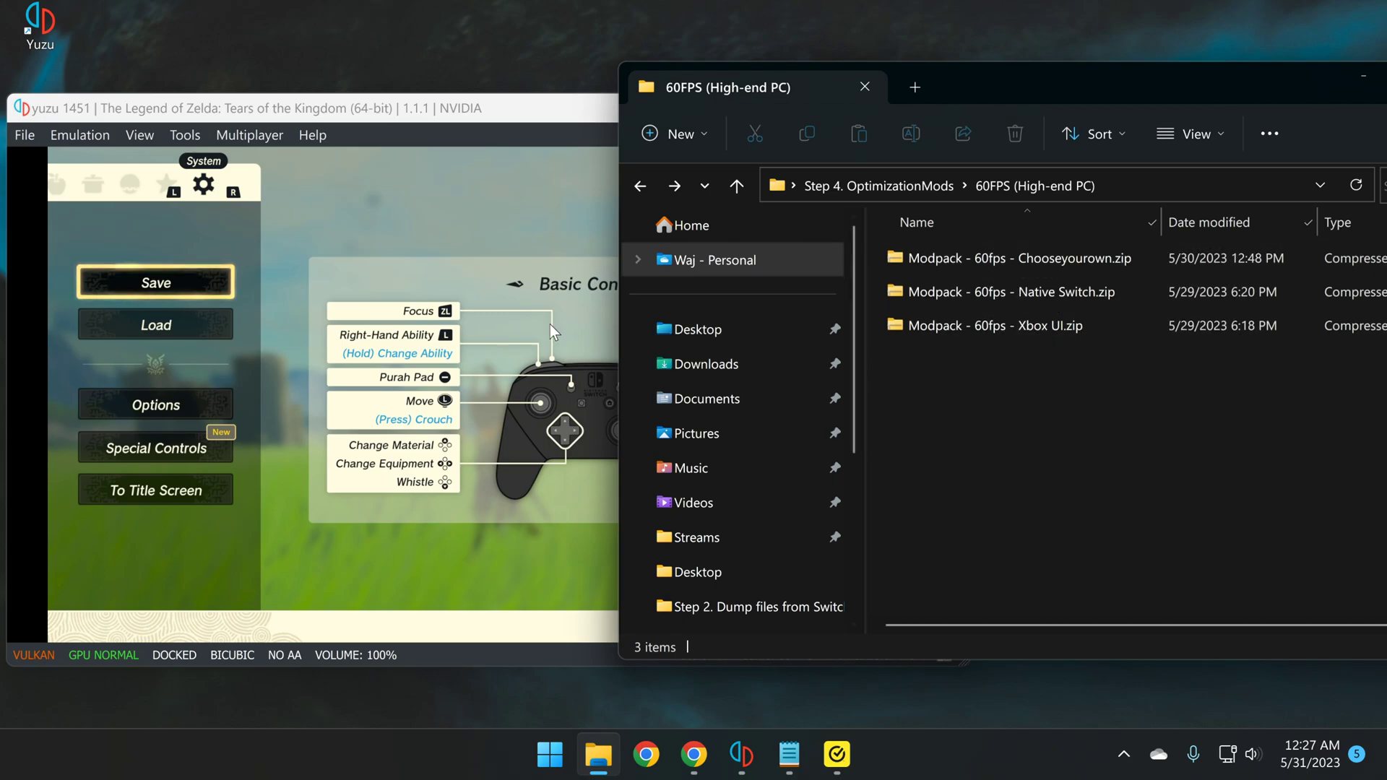
Glance inside the Chooseyourown zip again, then bring yuzu forward and go fullscreen with F11 to resume play
{"action": "double_click", "coordinate": [1055, 267]}
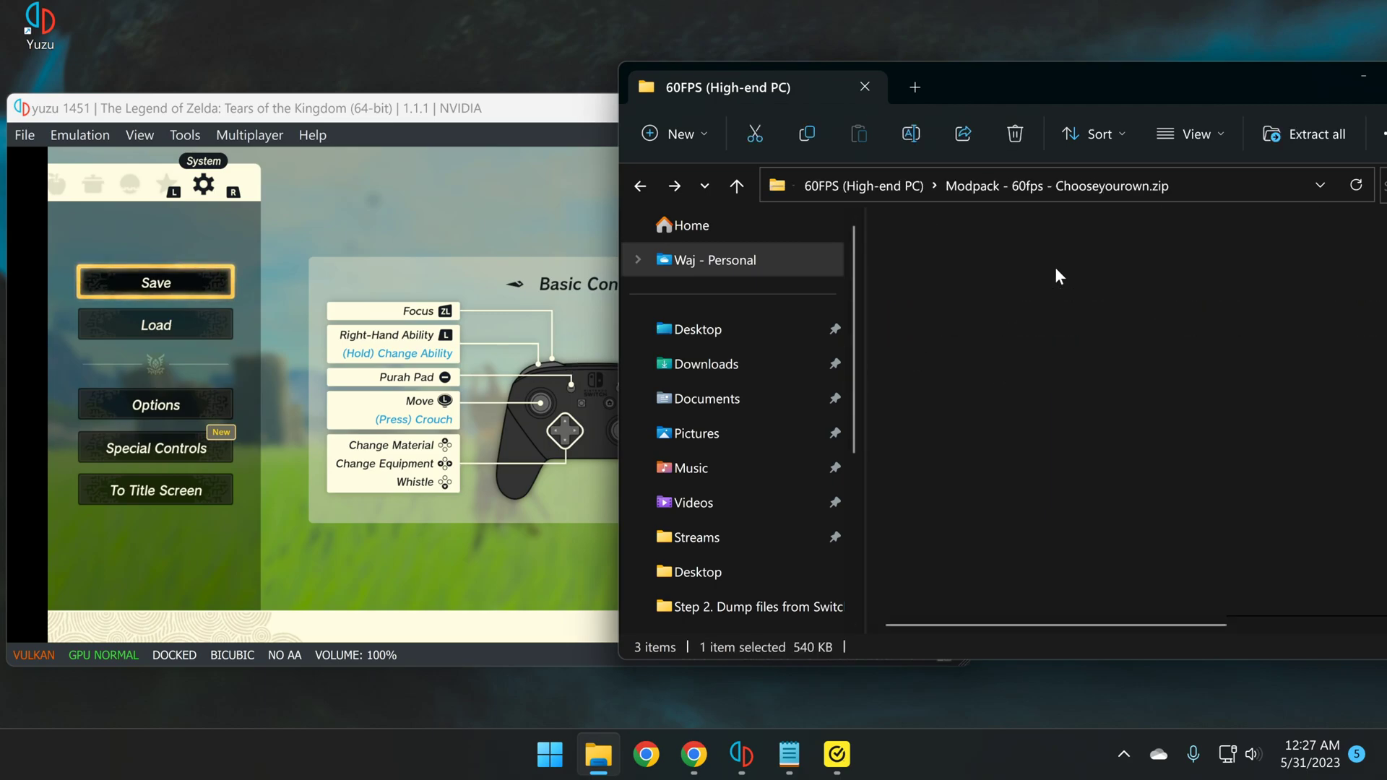
{"action": "left_click_drag", "start_coordinate": [1011, 558], "coordinate": [944, 220]}
{"action": "left_click", "coordinate": [637, 186]}
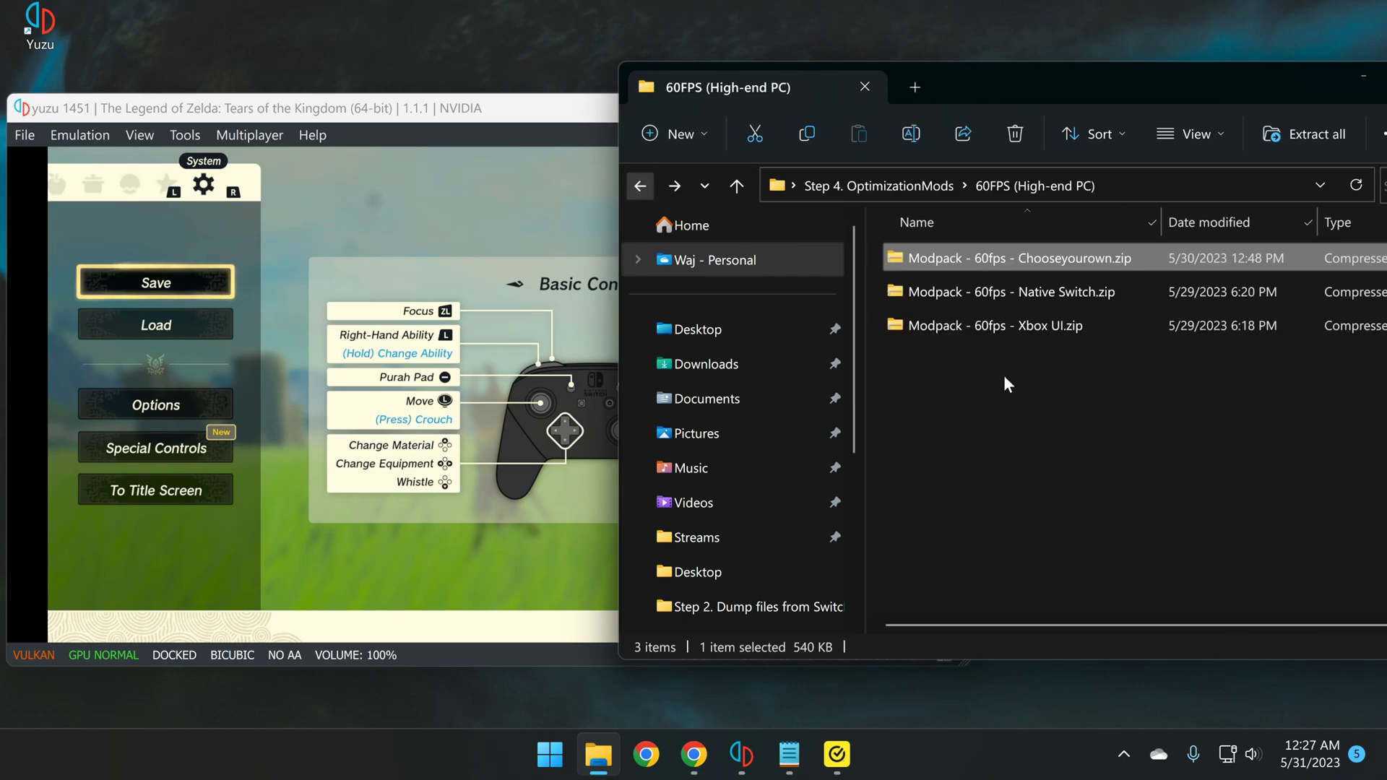
{"action": "left_click", "coordinate": [448, 217]}
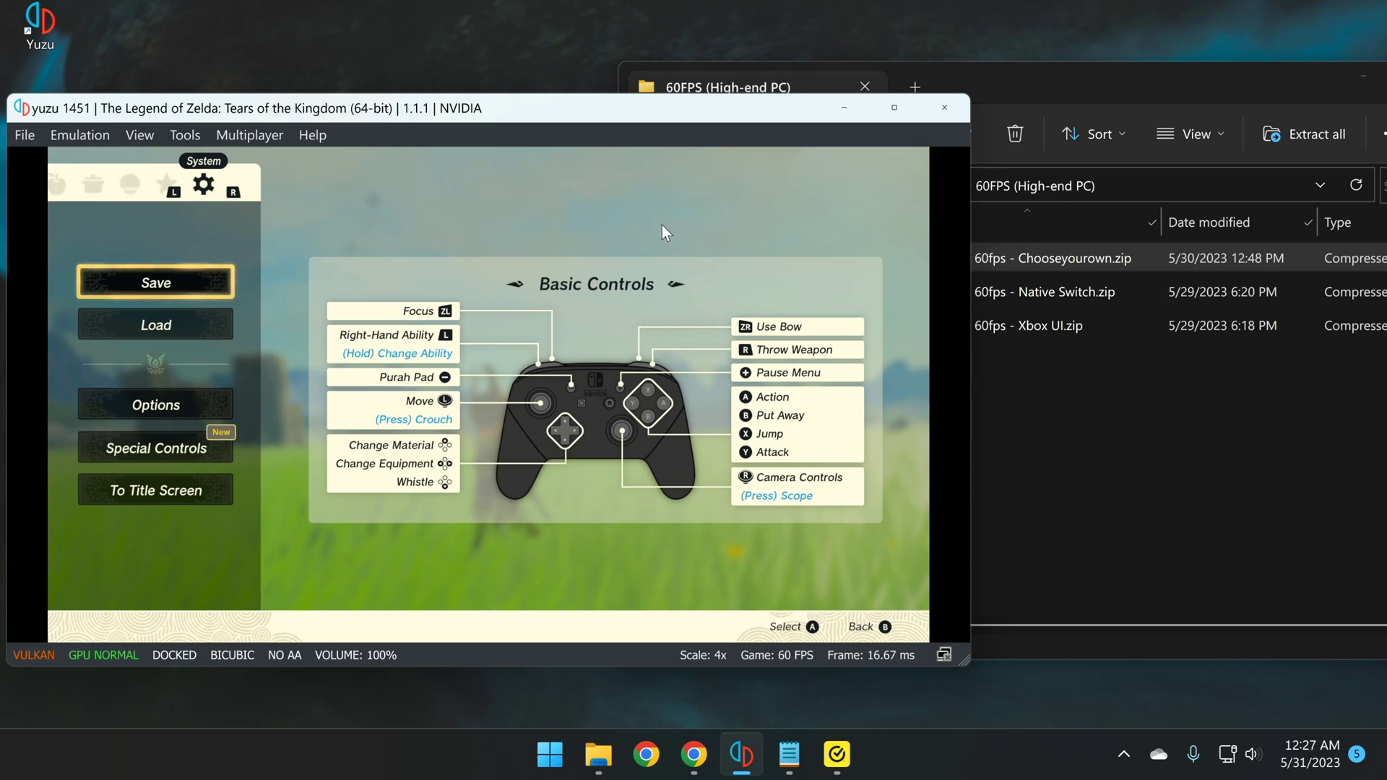
{"action": "key", "text": "F11"}
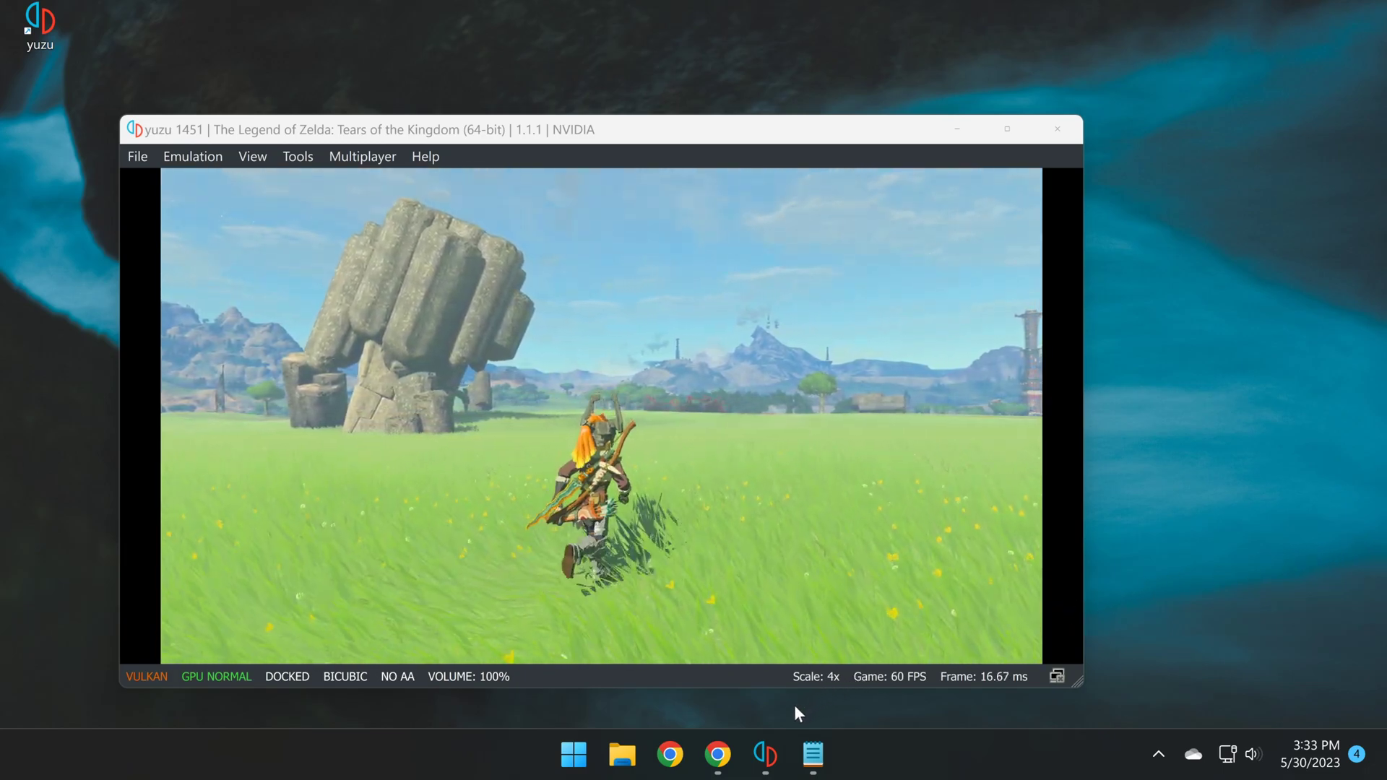
Bring up the HolographicWings TOTK-Mods-collection GitHub page from the taskbar
{"action": "left_click", "coordinate": [719, 755]}
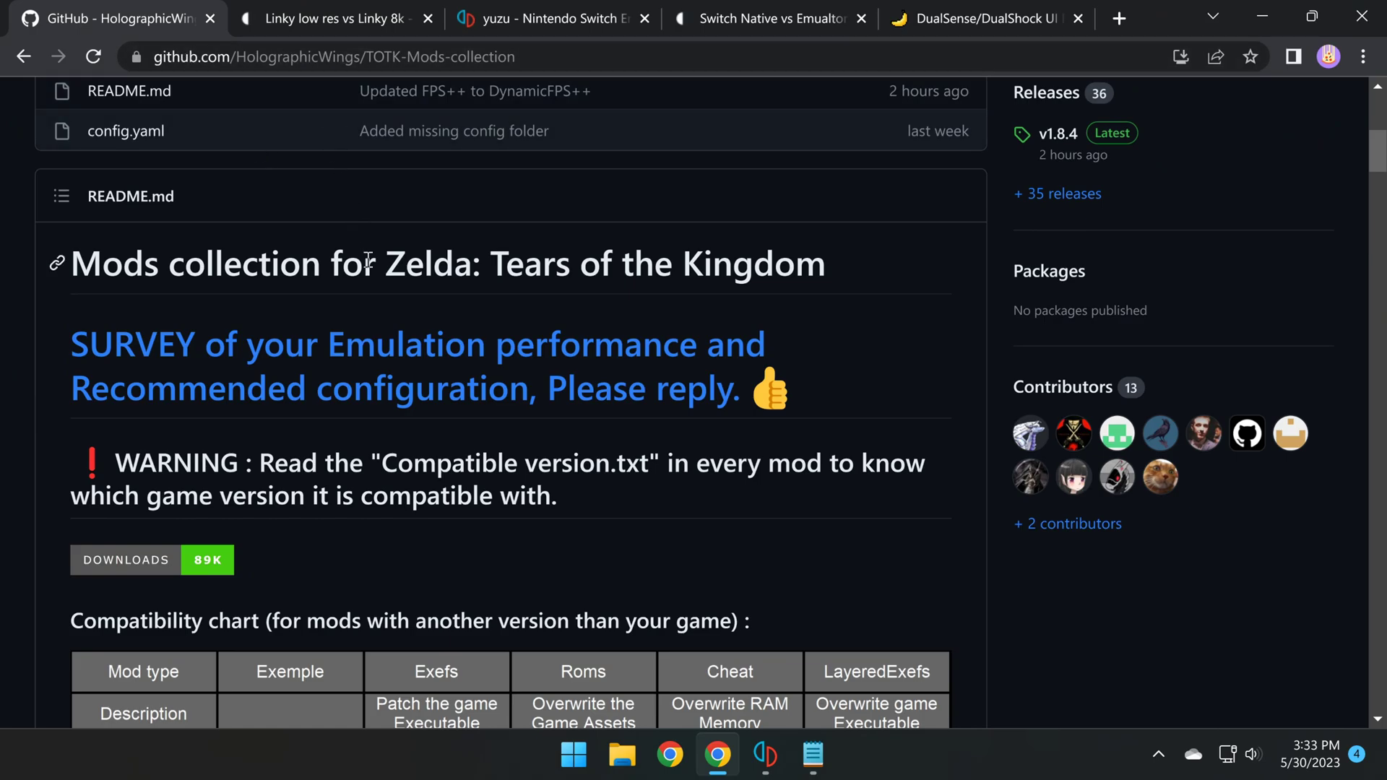
{"action": "scroll", "coordinate": [397, 348], "scroll_direction": "down", "scroll_amount": 3}
{"action": "scroll", "coordinate": [397, 348], "scroll_direction": "down", "scroll_amount": 4}
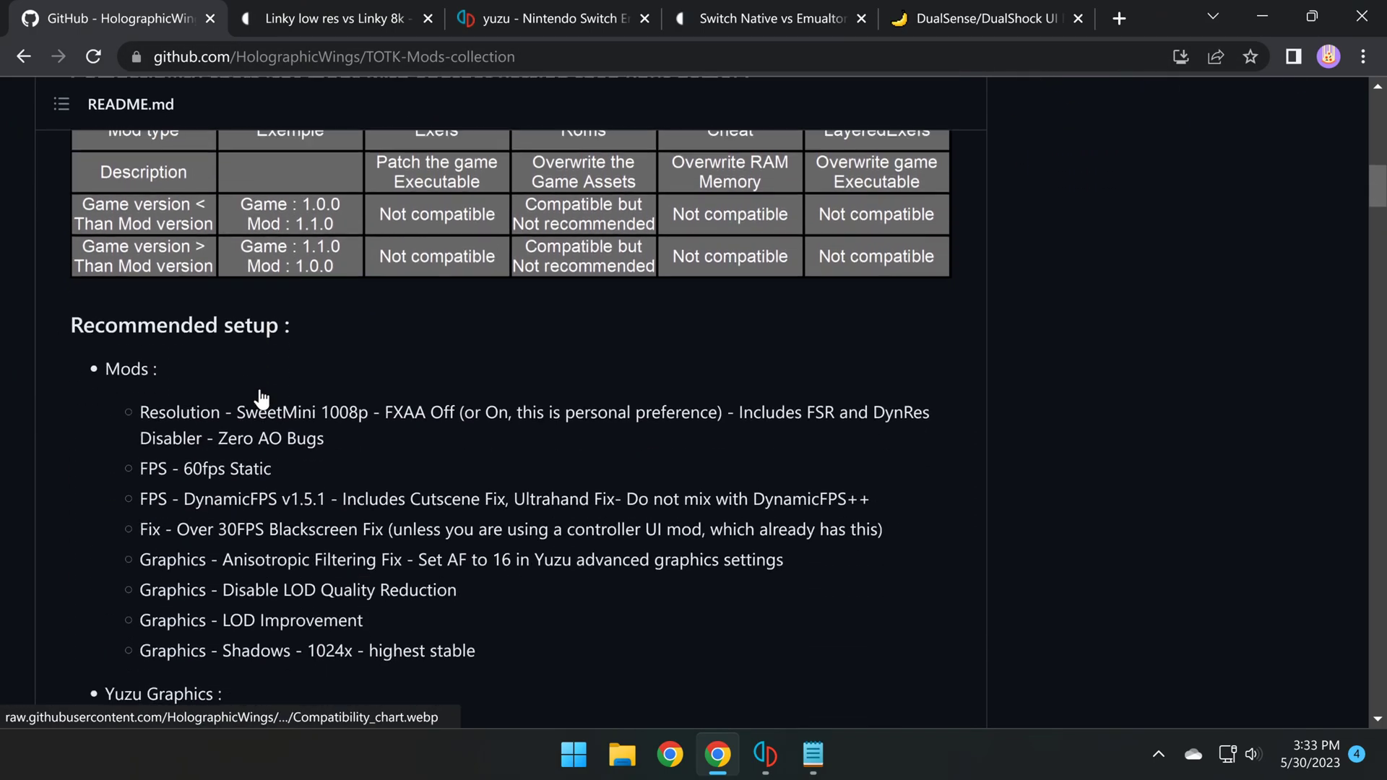
{"action": "scroll", "coordinate": [195, 408], "scroll_direction": "down", "scroll_amount": 2}
{"action": "scroll", "coordinate": [217, 490], "scroll_direction": "down", "scroll_amount": 2}
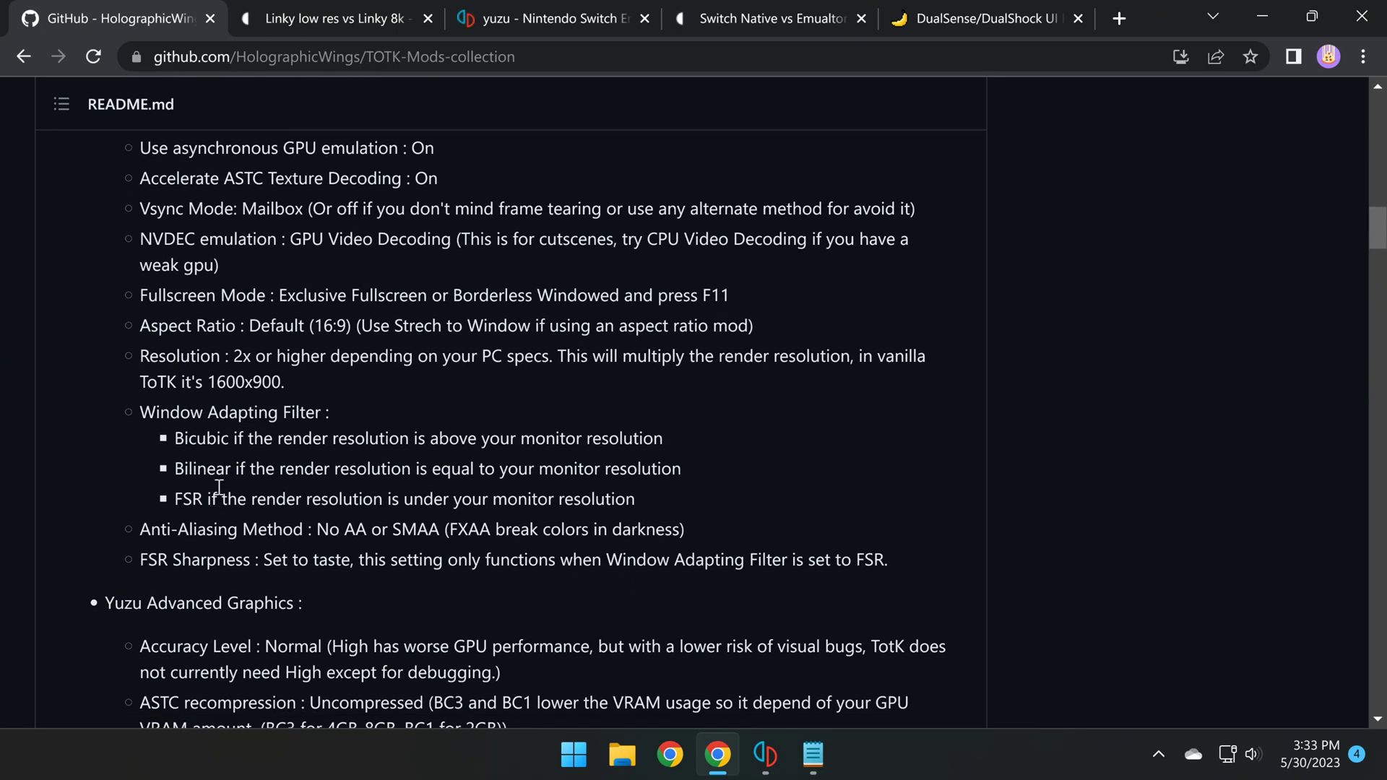
{"action": "scroll", "coordinate": [221, 459], "scroll_direction": "down", "scroll_amount": 3}
{"action": "scroll", "coordinate": [265, 511], "scroll_direction": "down", "scroll_amount": 2}
{"action": "scroll", "coordinate": [234, 530], "scroll_direction": "down", "scroll_amount": 4}
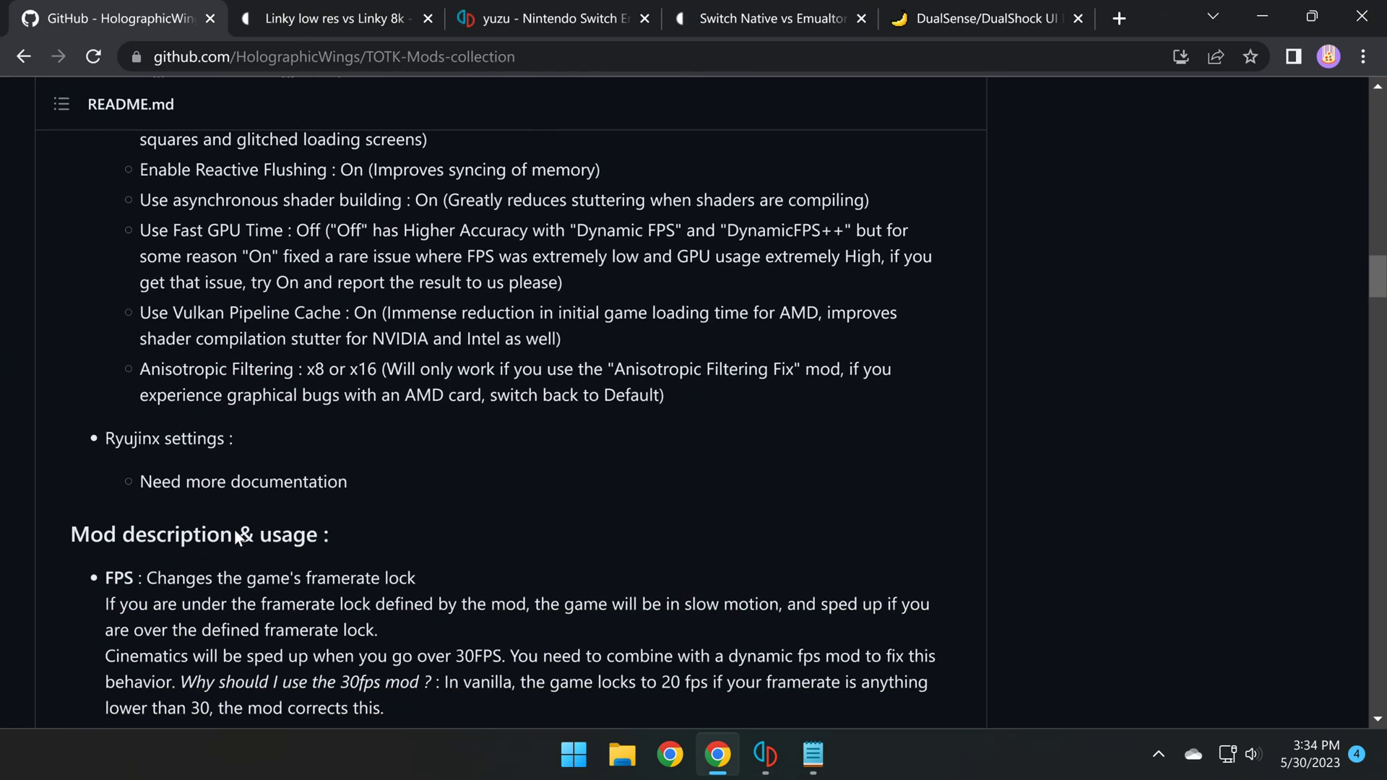
{"action": "scroll", "coordinate": [234, 529], "scroll_direction": "up", "scroll_amount": 3}
{"action": "scroll", "coordinate": [257, 534], "scroll_direction": "up", "scroll_amount": 5}
{"action": "scroll", "coordinate": [257, 534], "scroll_direction": "up", "scroll_amount": 5}
{"action": "scroll", "coordinate": [257, 529], "scroll_direction": "up", "scroll_amount": 4}
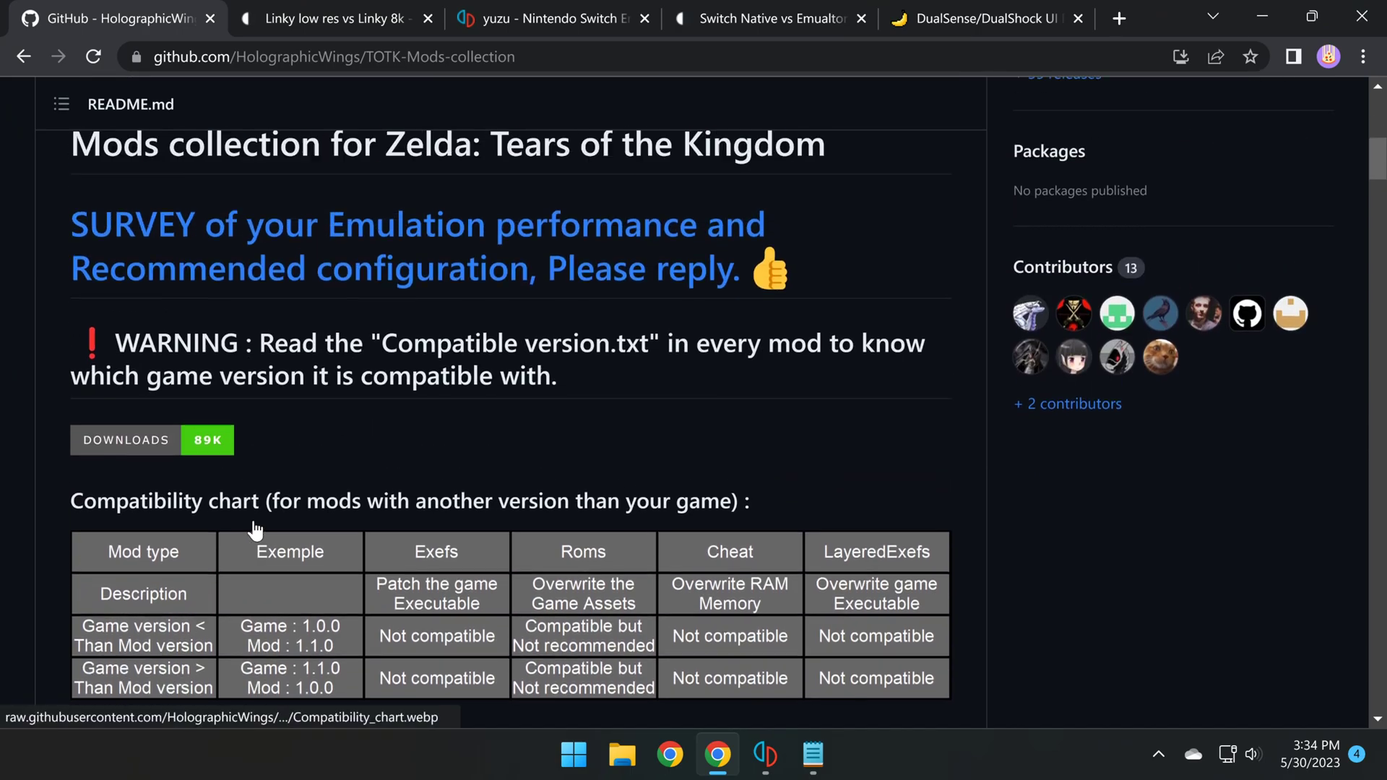
{"action": "scroll", "coordinate": [272, 522], "scroll_direction": "up", "scroll_amount": 3}
{"action": "scroll", "coordinate": [1087, 291], "scroll_direction": "up", "scroll_amount": 1}
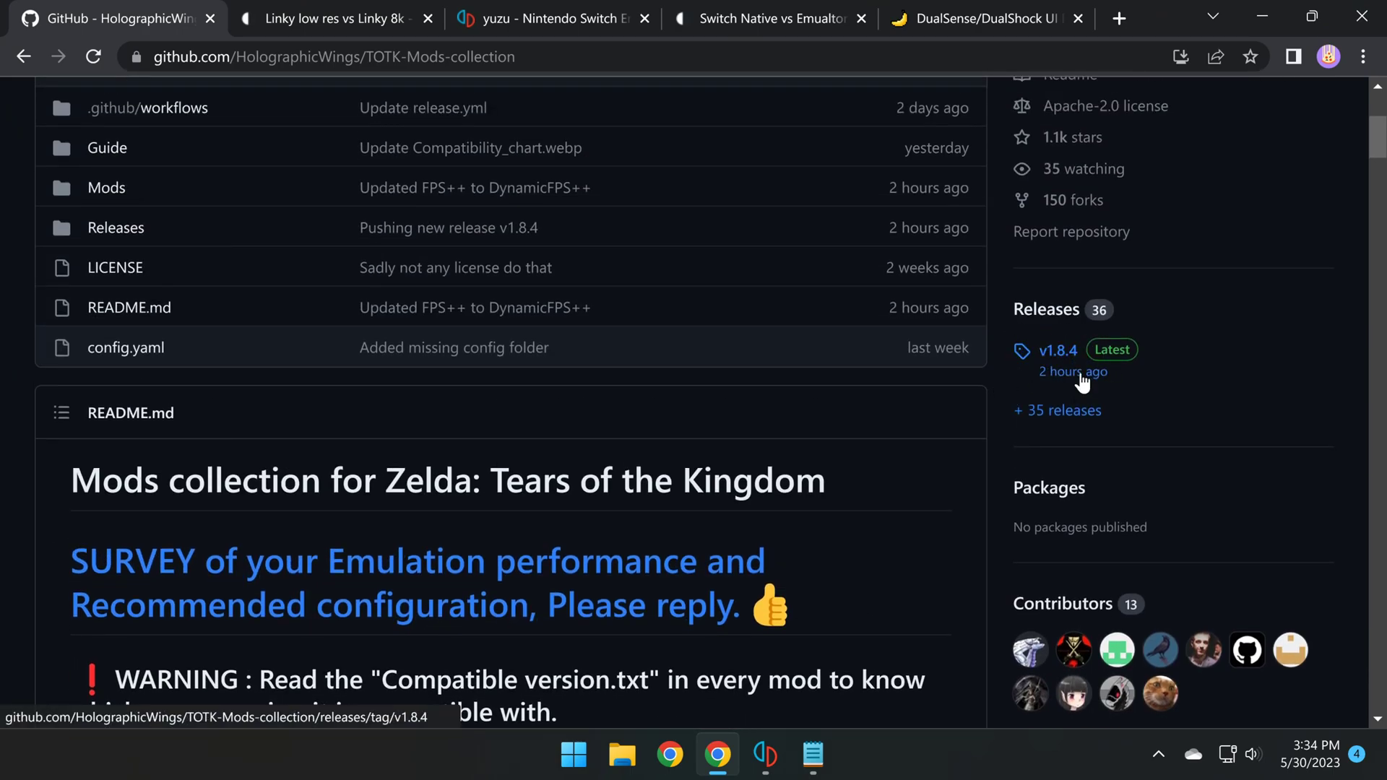
{"action": "scroll", "coordinate": [1082, 380], "scroll_direction": "down", "scroll_amount": 2}
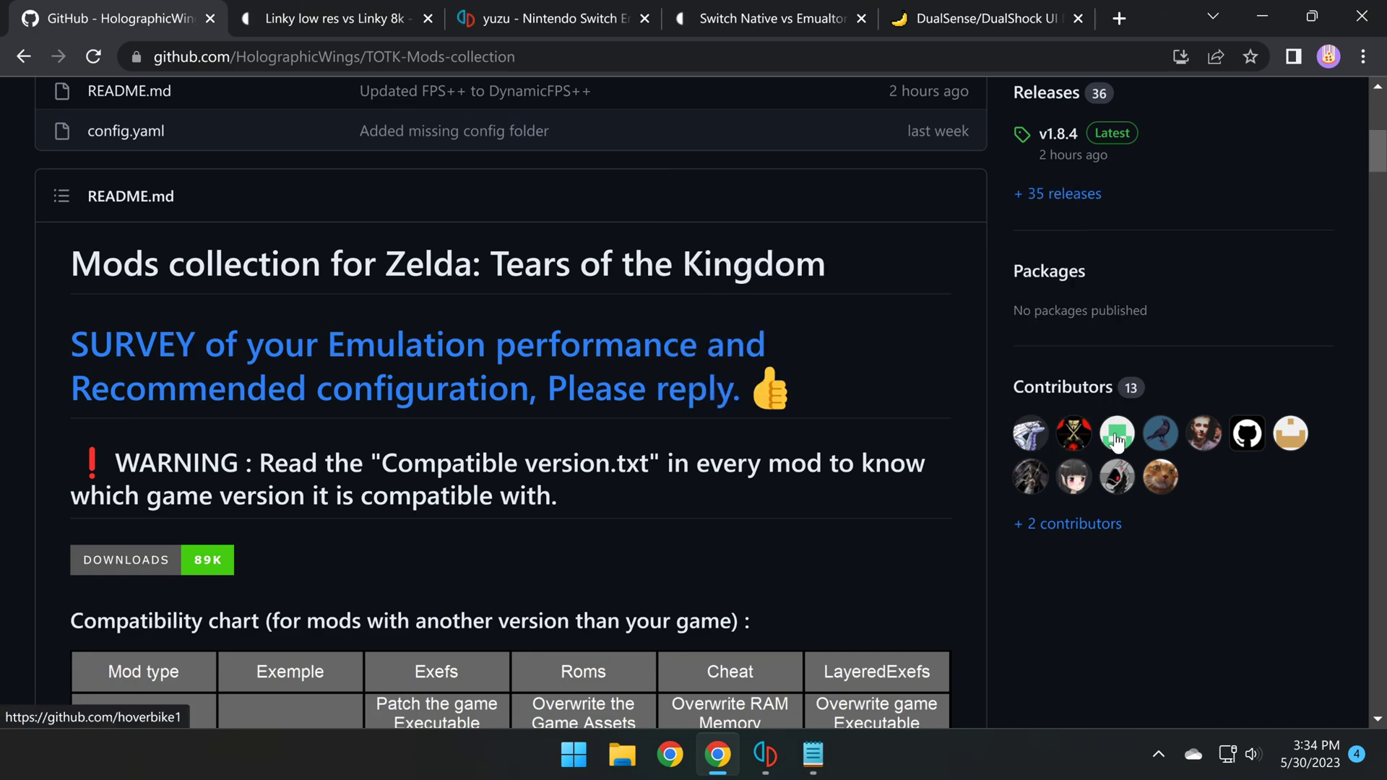